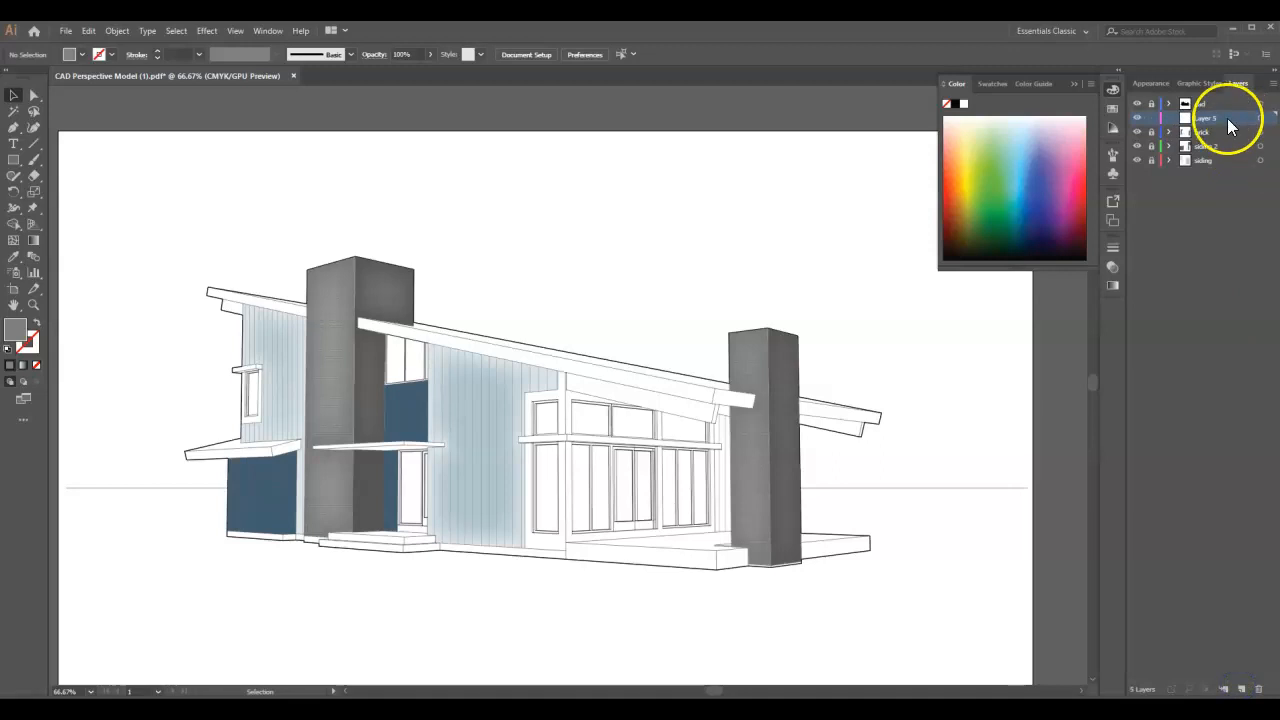
# - Rename Layer 5 as trim 1 and set the fill colour to light grey CCCCCC
pyautogui.doubleClick(1210, 118)
pyautogui.doubleClick(14, 332)
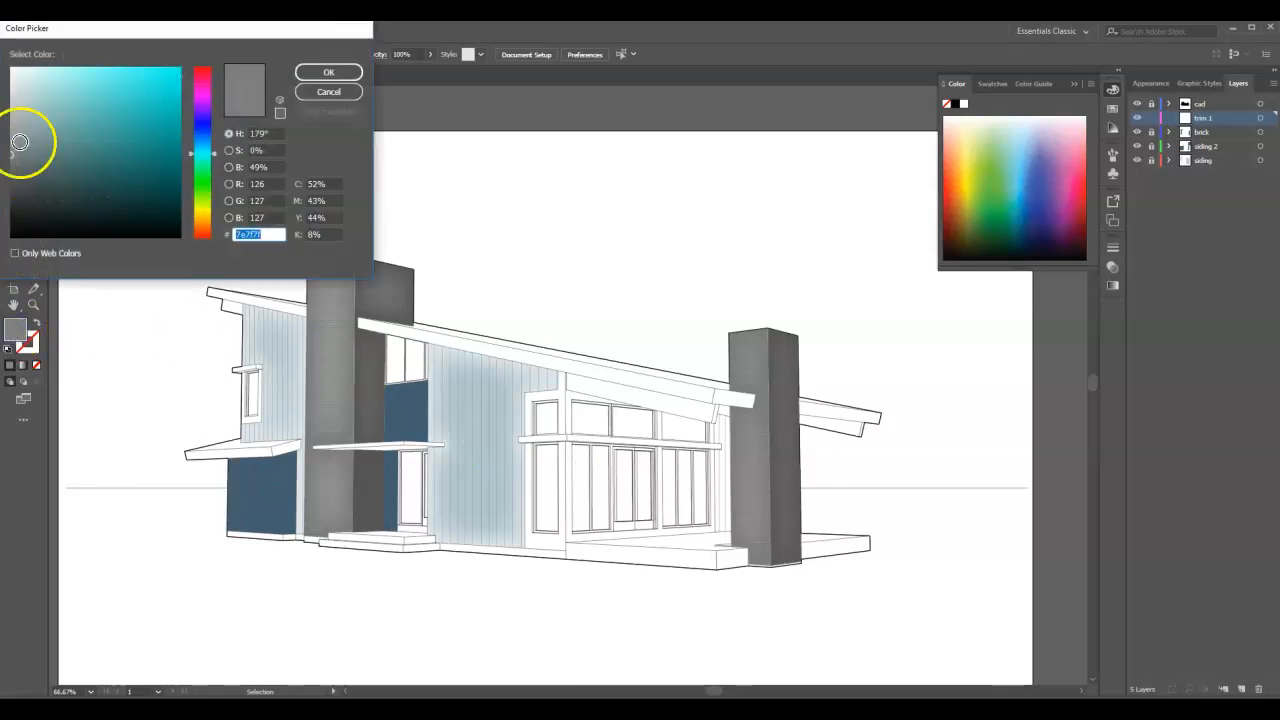
pyautogui.moveTo(14, 151); pyautogui.dragTo(17, 86)
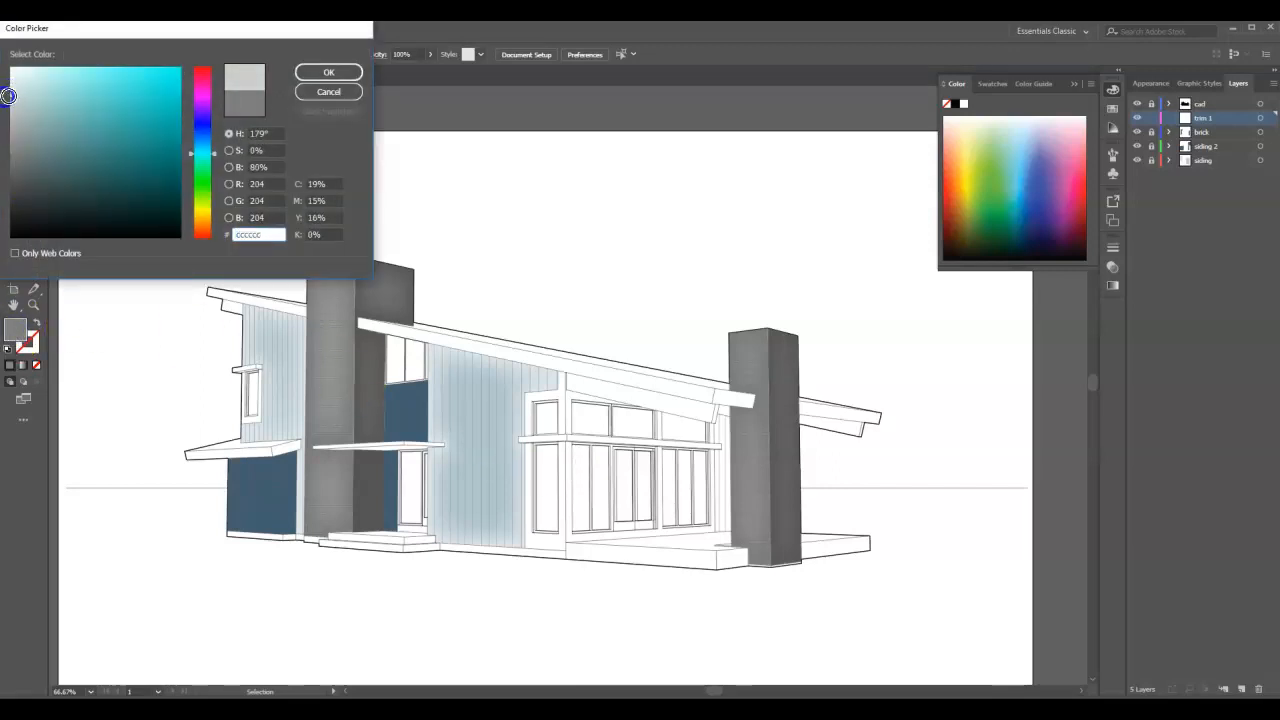
pyautogui.click(302, 75)
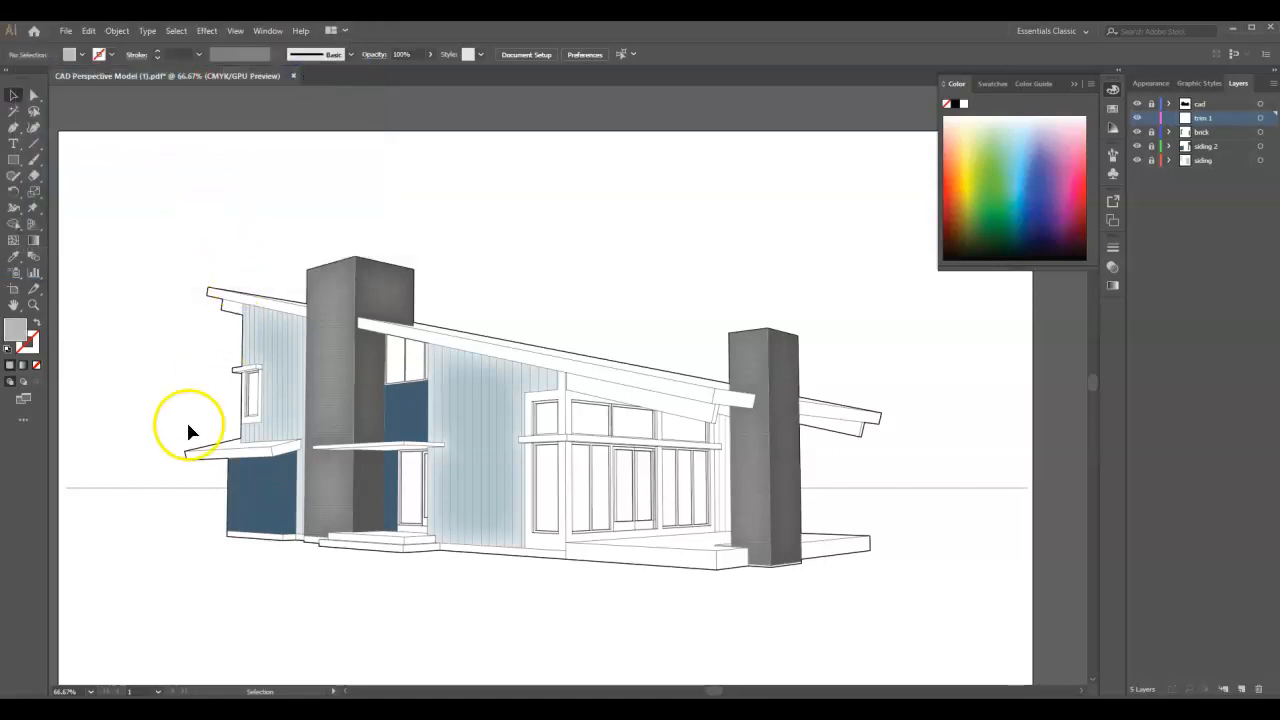
# - Draw a closed Pen tool shape around the upper-left window's trim, including its projecting top ledge
pyautogui.scroll(4, 214, 414)
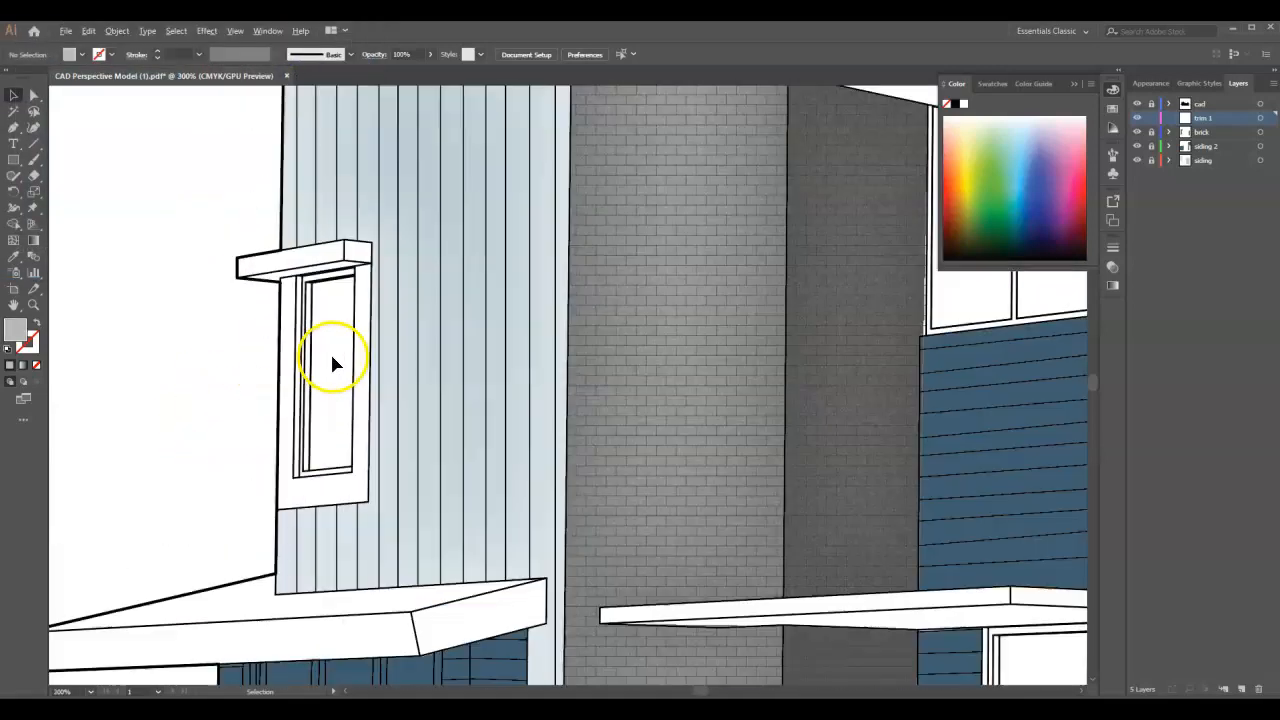
pyautogui.click(14, 131)
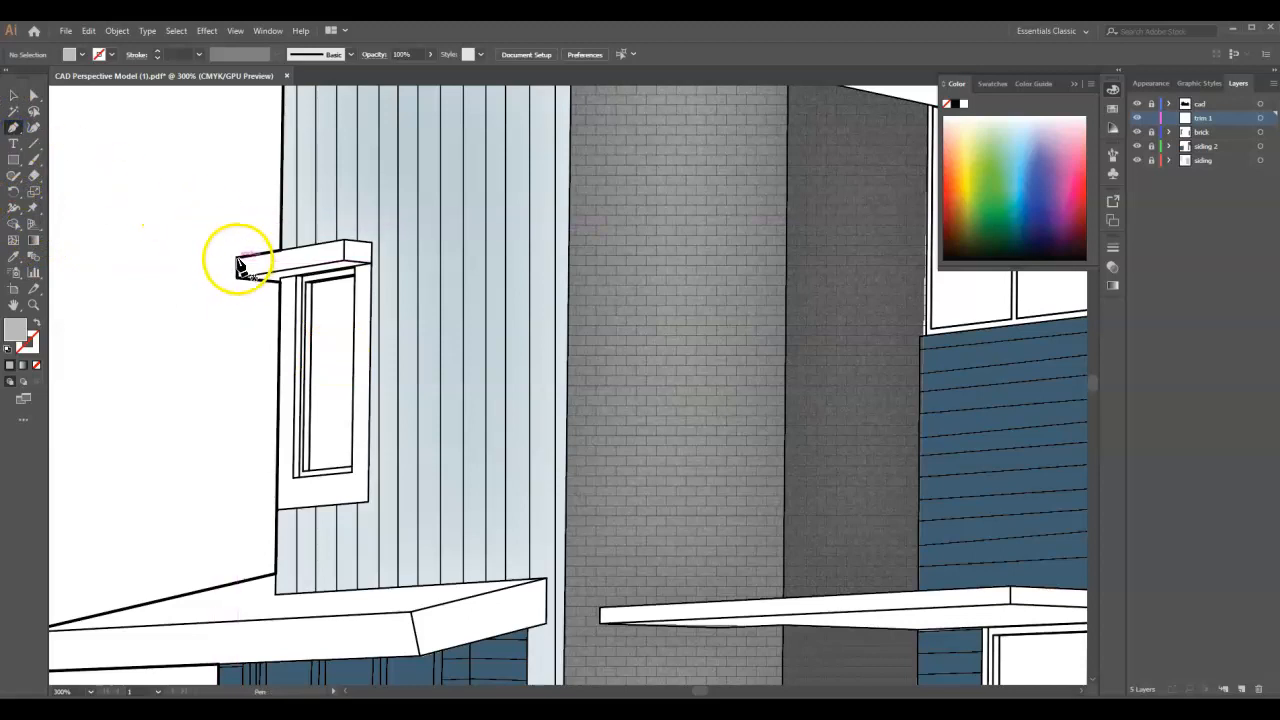
pyautogui.click(237, 259)
pyautogui.click(345, 243)
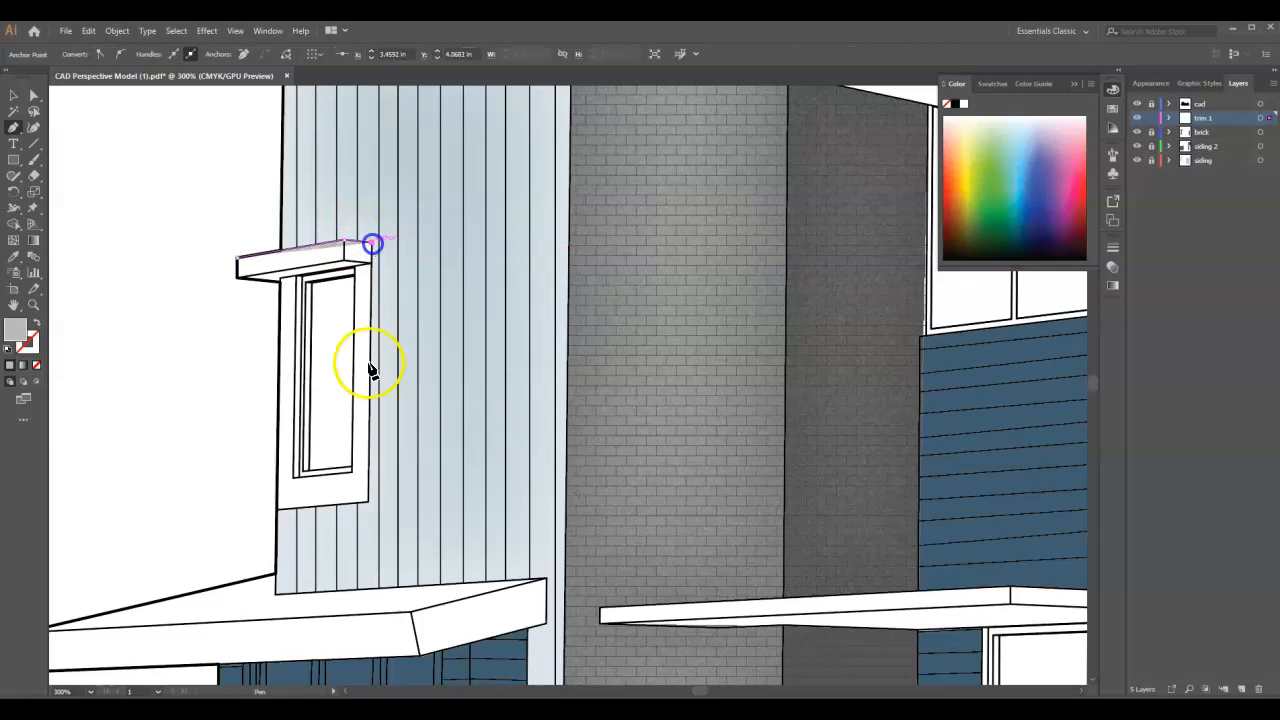
pyautogui.click(368, 500)
pyautogui.click(278, 510)
pyautogui.click(283, 286)
pyautogui.click(238, 278)
pyautogui.click(238, 278)
pyautogui.click(237, 258)
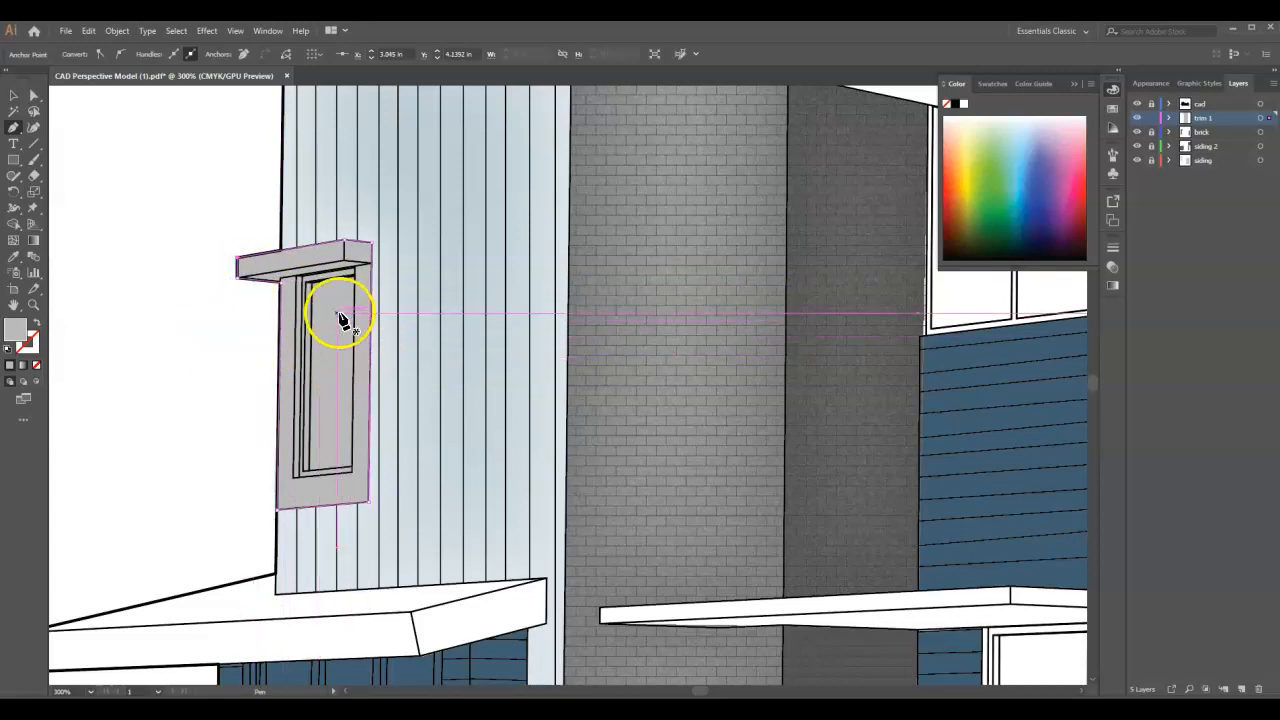
# - Draw a closed Pen tool shape over the three-pane window in the blue siding beneath the left canopy
pyautogui.scroll(-6, 340, 337)
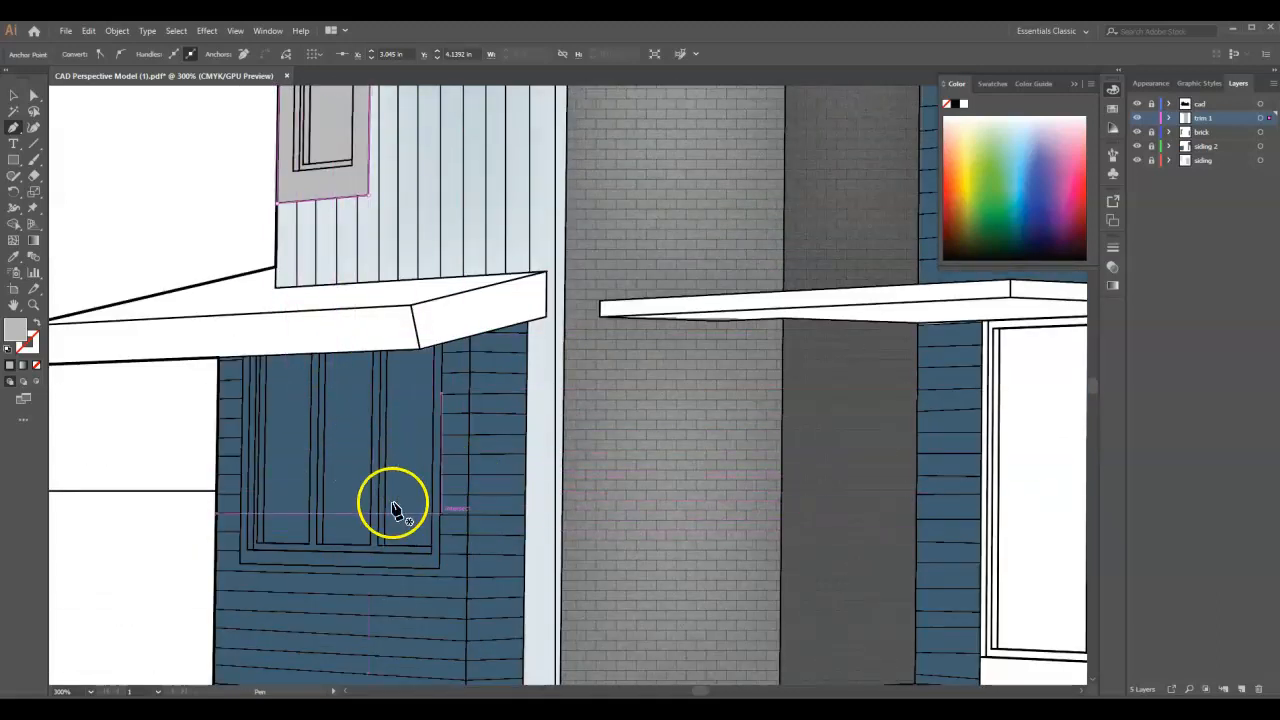
pyautogui.click(241, 358)
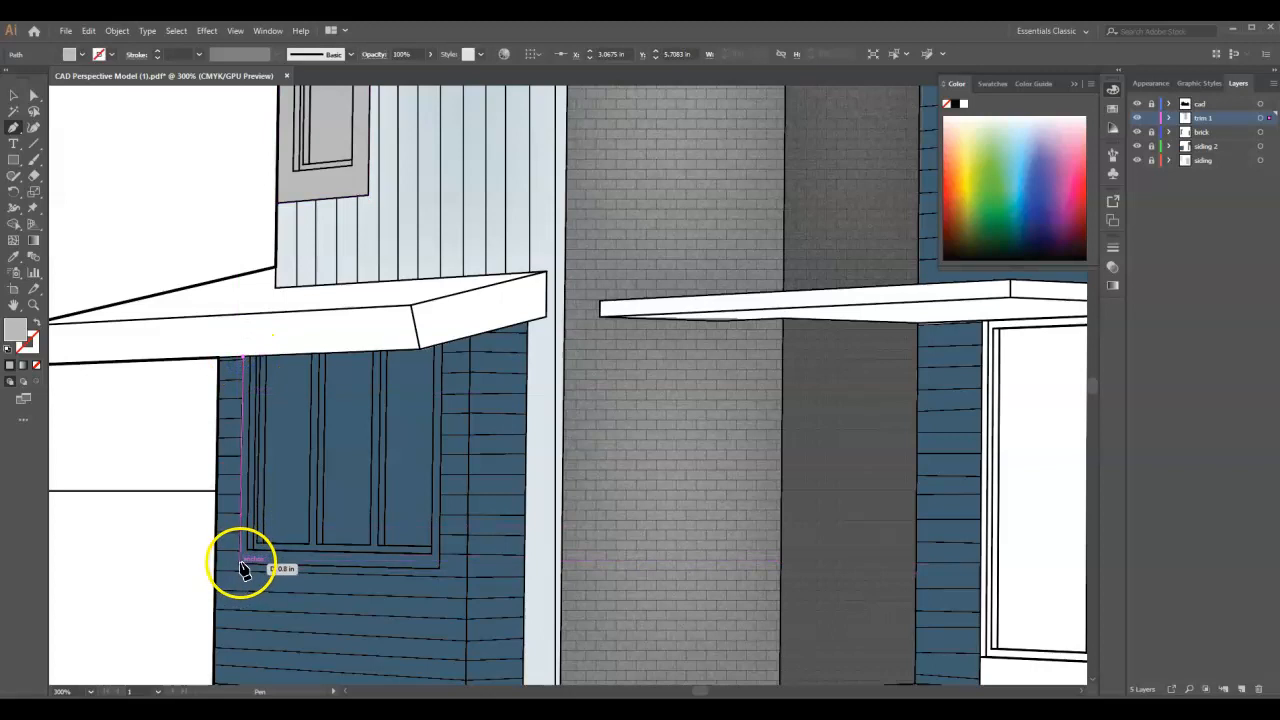
pyautogui.click(241, 566)
pyautogui.click(437, 569)
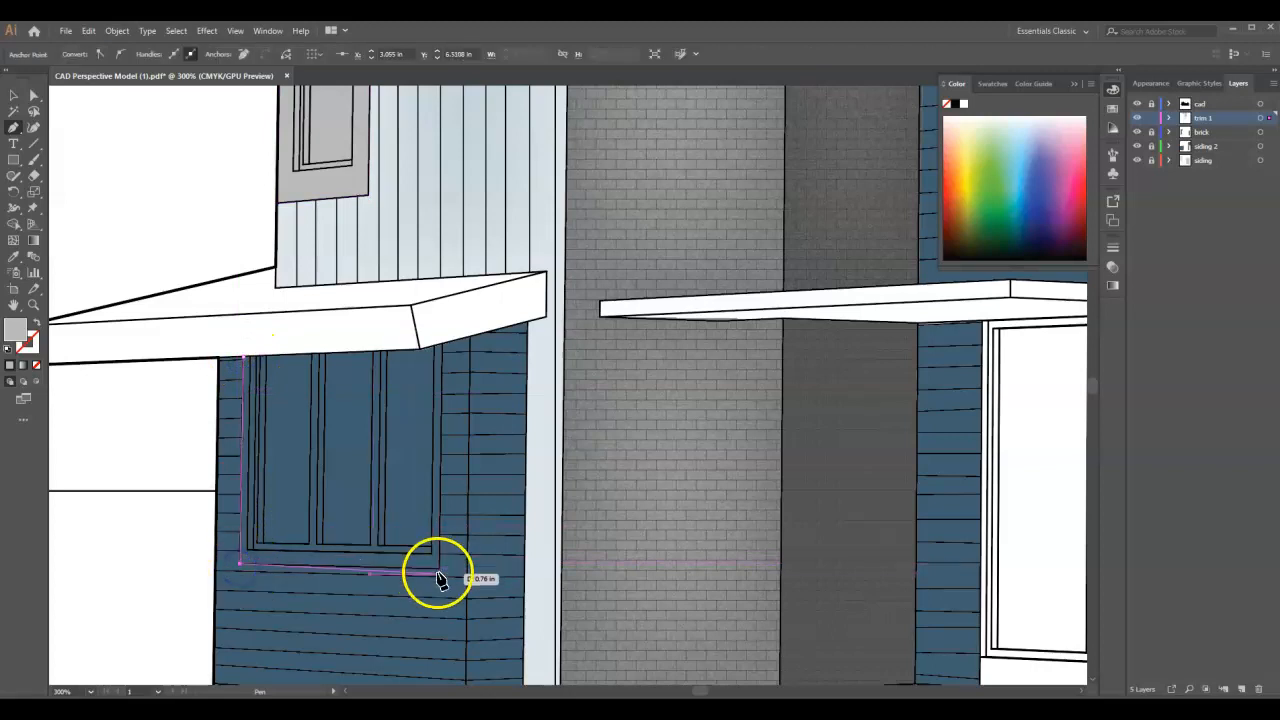
pyautogui.click(441, 346)
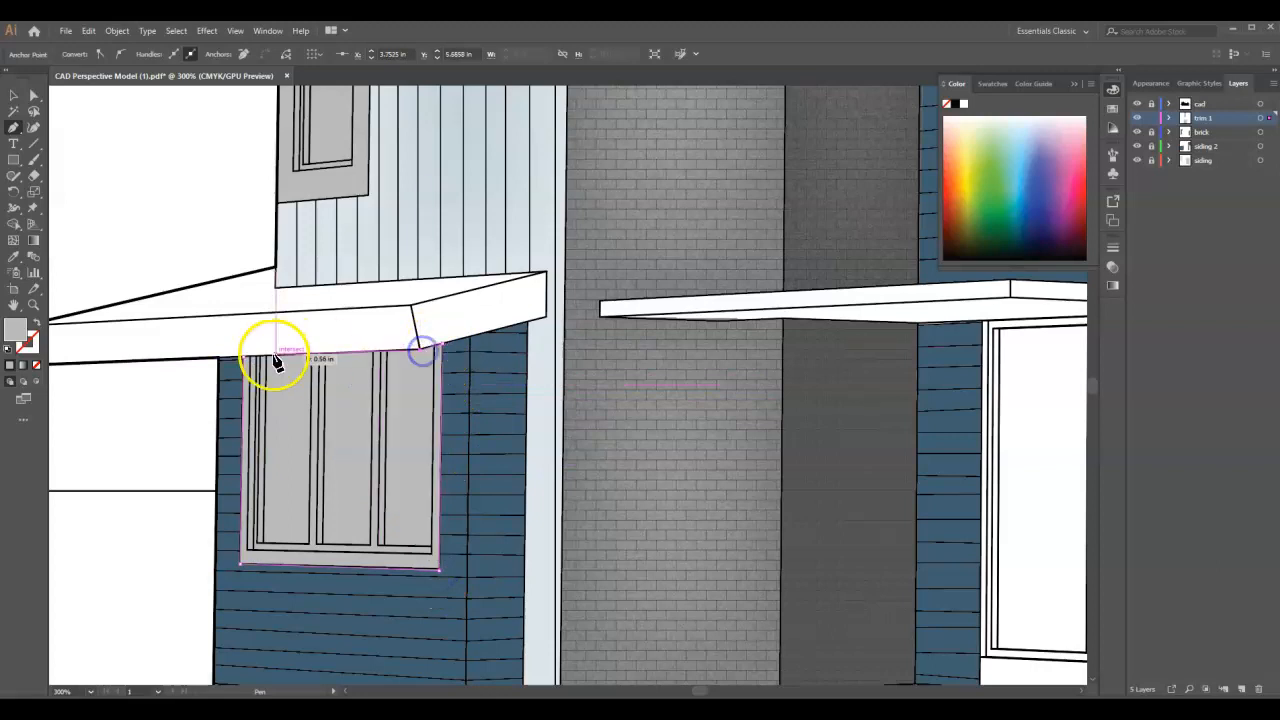
pyautogui.click(243, 357)
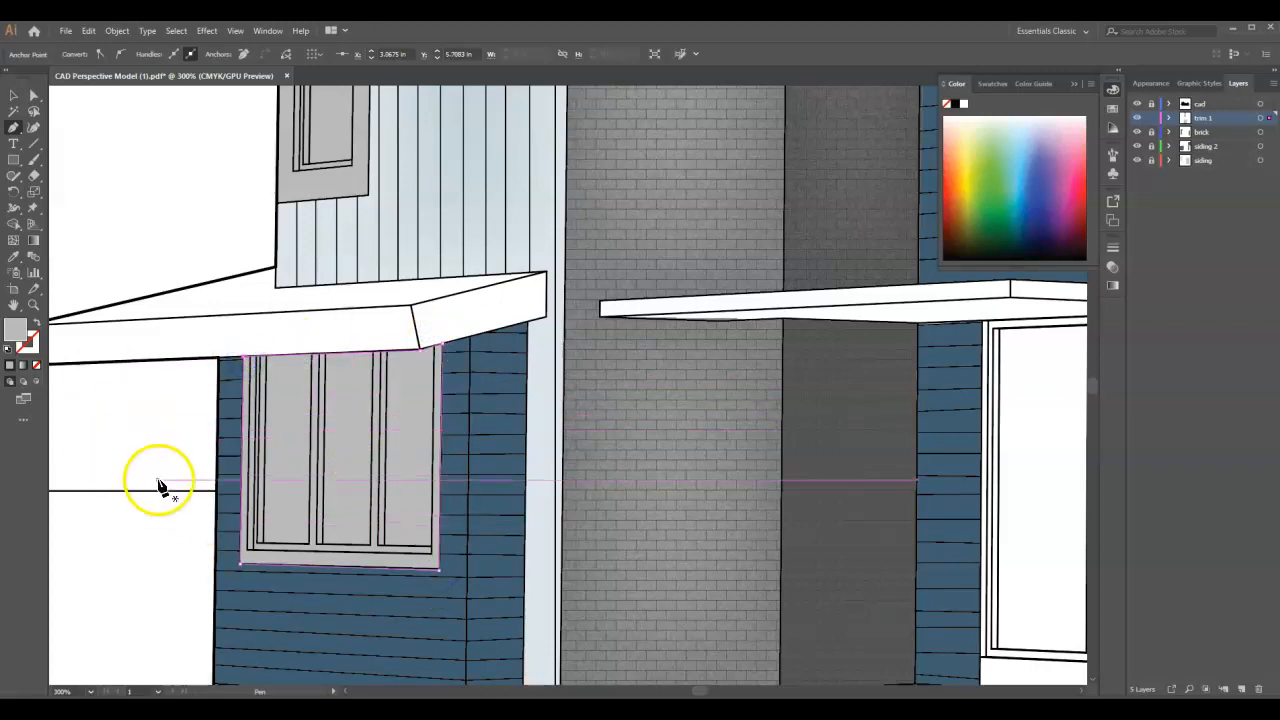
# - Draw a closed Pen tool shape over the upper window between the left chimney and vertical siding, beneath the sloped roof
pyautogui.scroll(-3, 150, 465)
pyautogui.scroll(4, 457, 214)
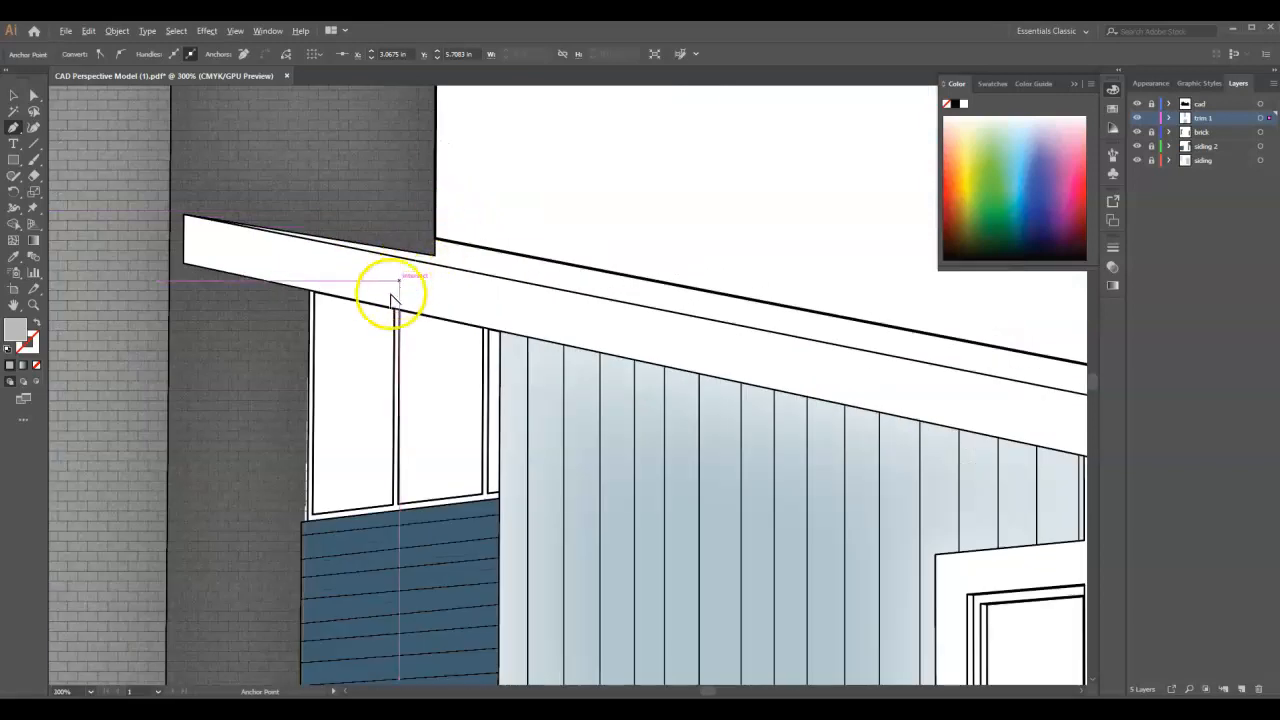
pyautogui.click(284, 293)
pyautogui.click(281, 603)
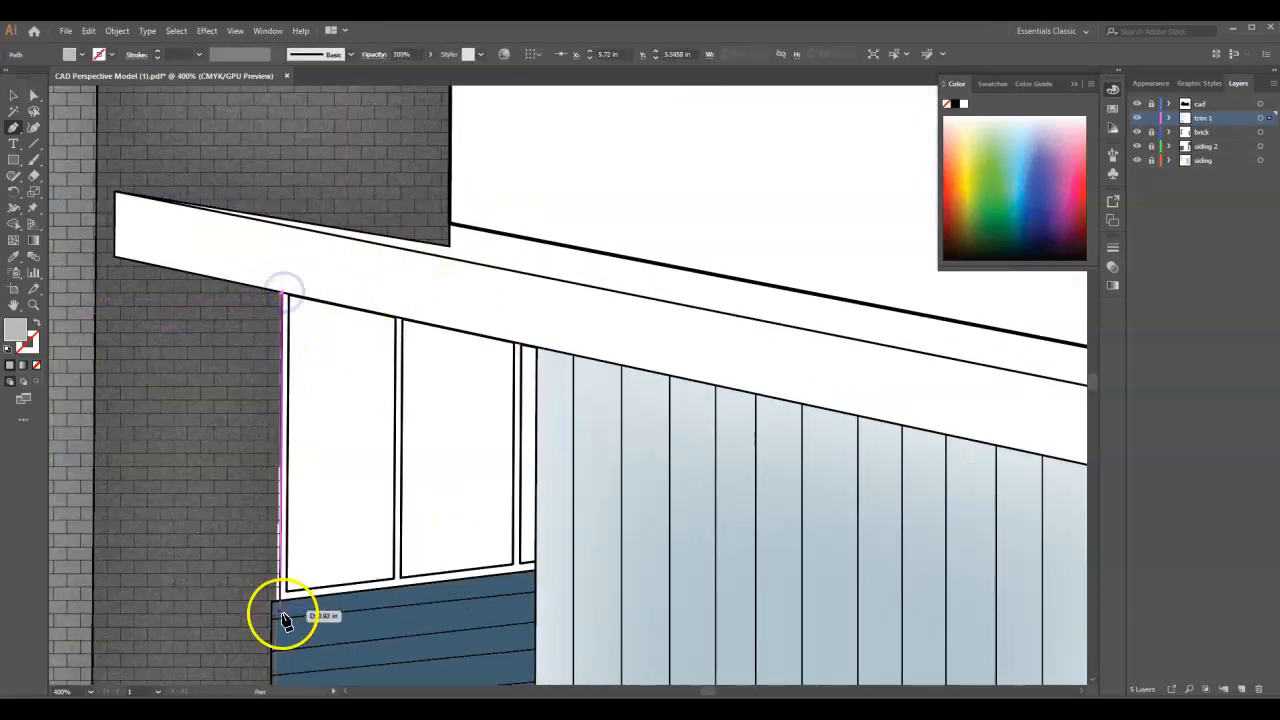
pyautogui.click(533, 569)
pyautogui.click(536, 350)
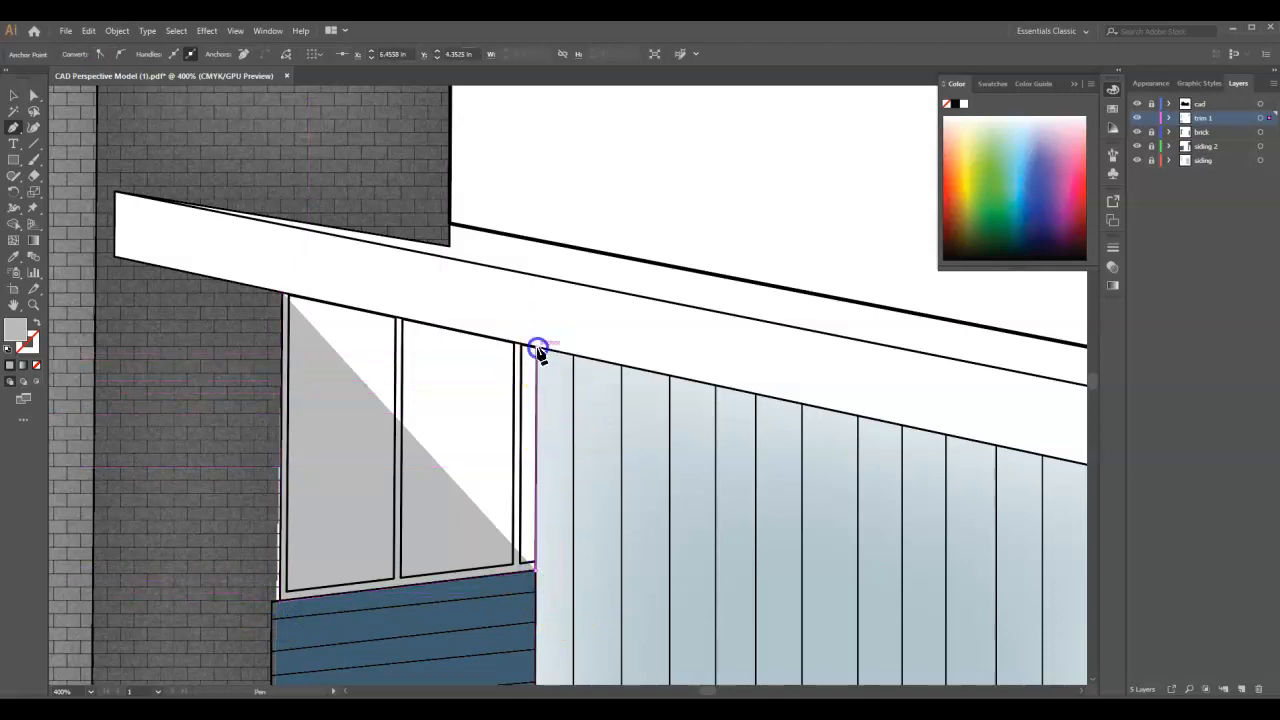
pyautogui.click(284, 297)
# - Start a new Pen tool outline down the entry door frame's left edge and along the back of the porch to the upper step's left corner
pyautogui.scroll(-5, 333, 437)
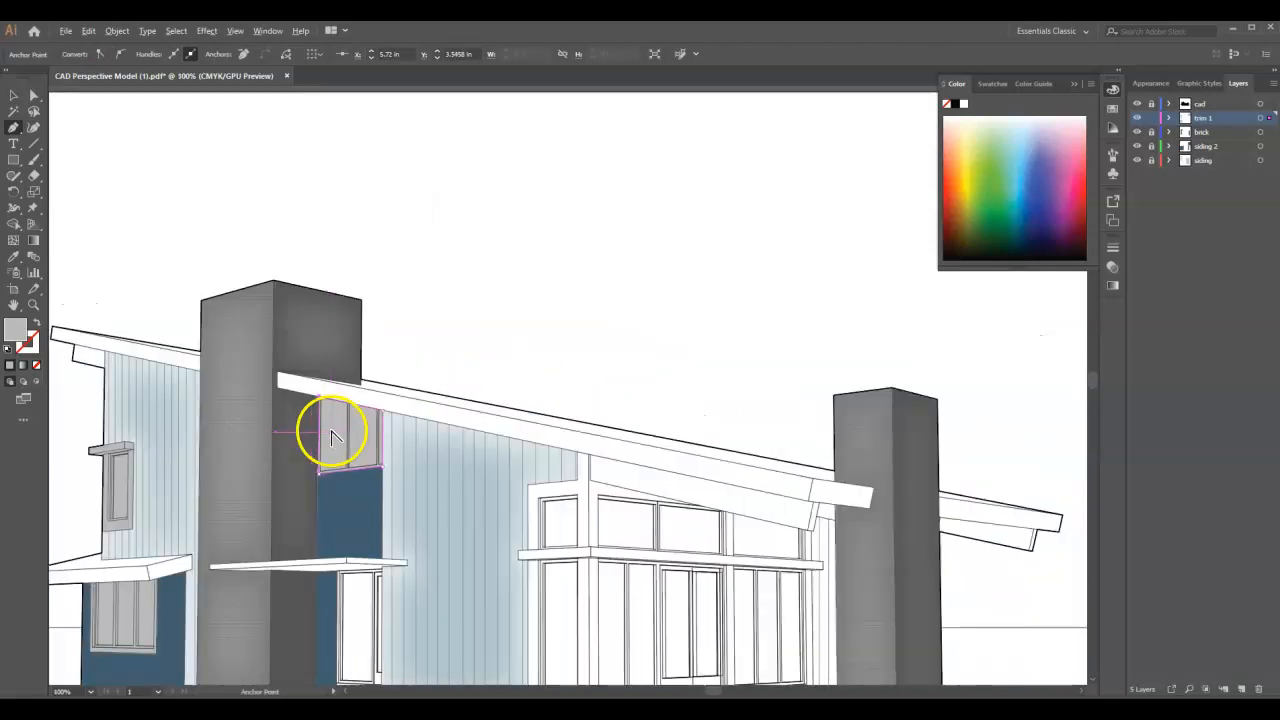
pyautogui.scroll(-1, 337, 430)
pyautogui.scroll(5, 343, 495)
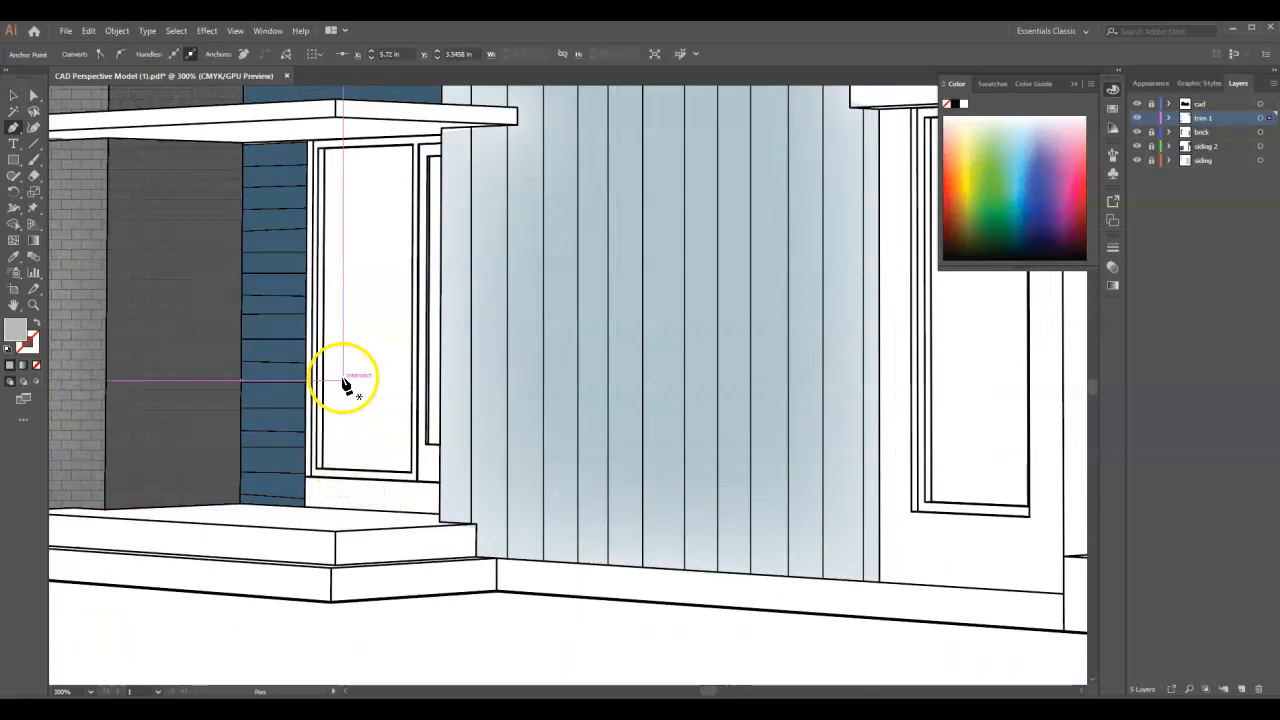
pyautogui.click(308, 144)
pyautogui.click(307, 507)
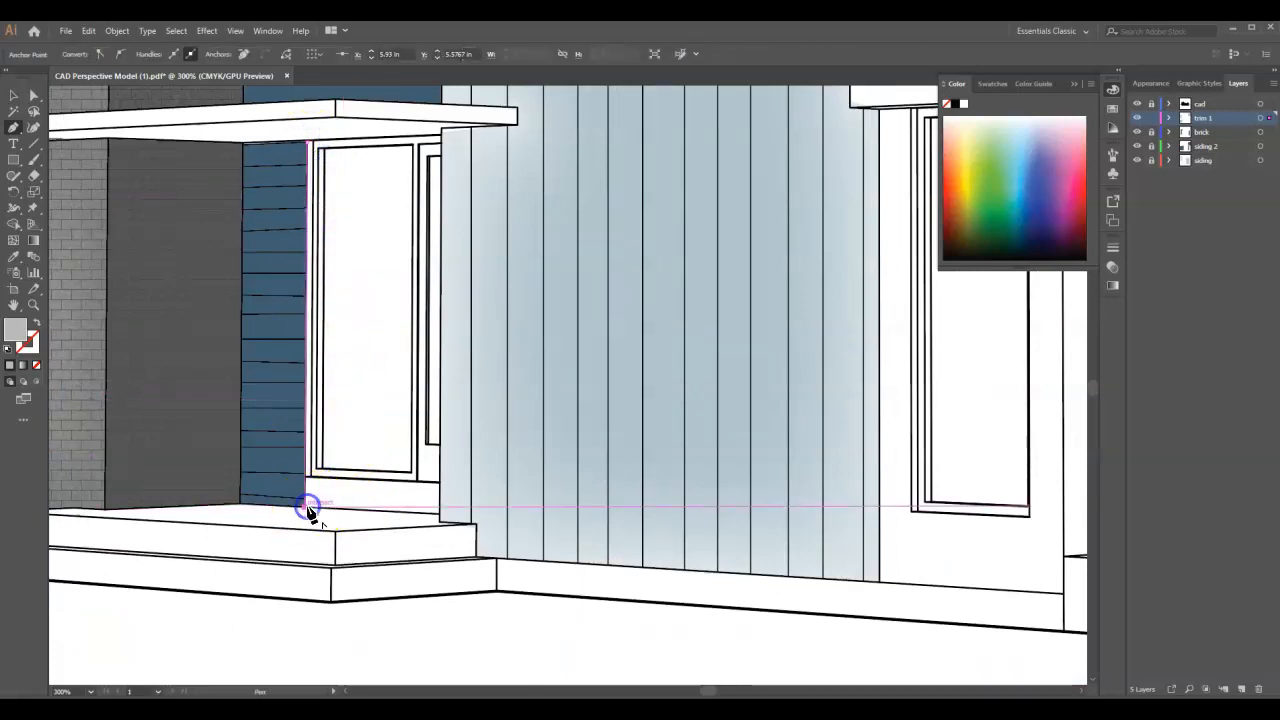
pyautogui.scroll(-3, 549, 509)
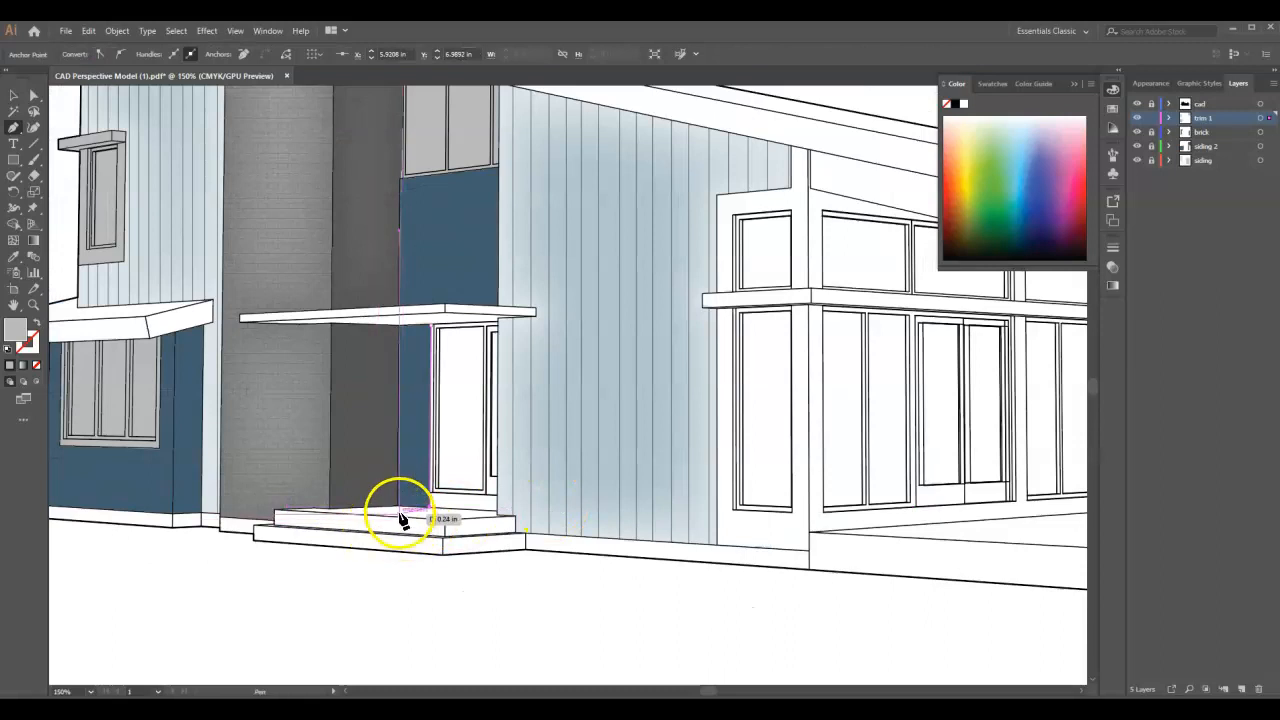
pyautogui.scroll(3, 383, 517)
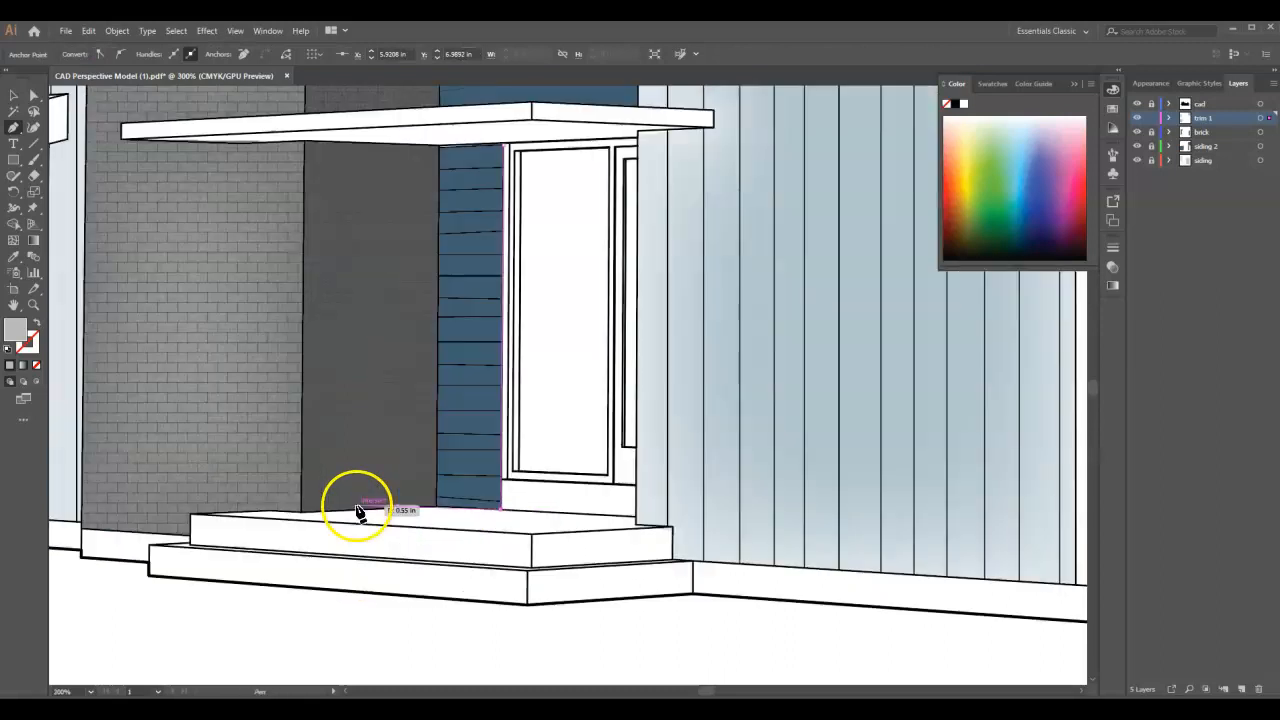
pyautogui.click(438, 508)
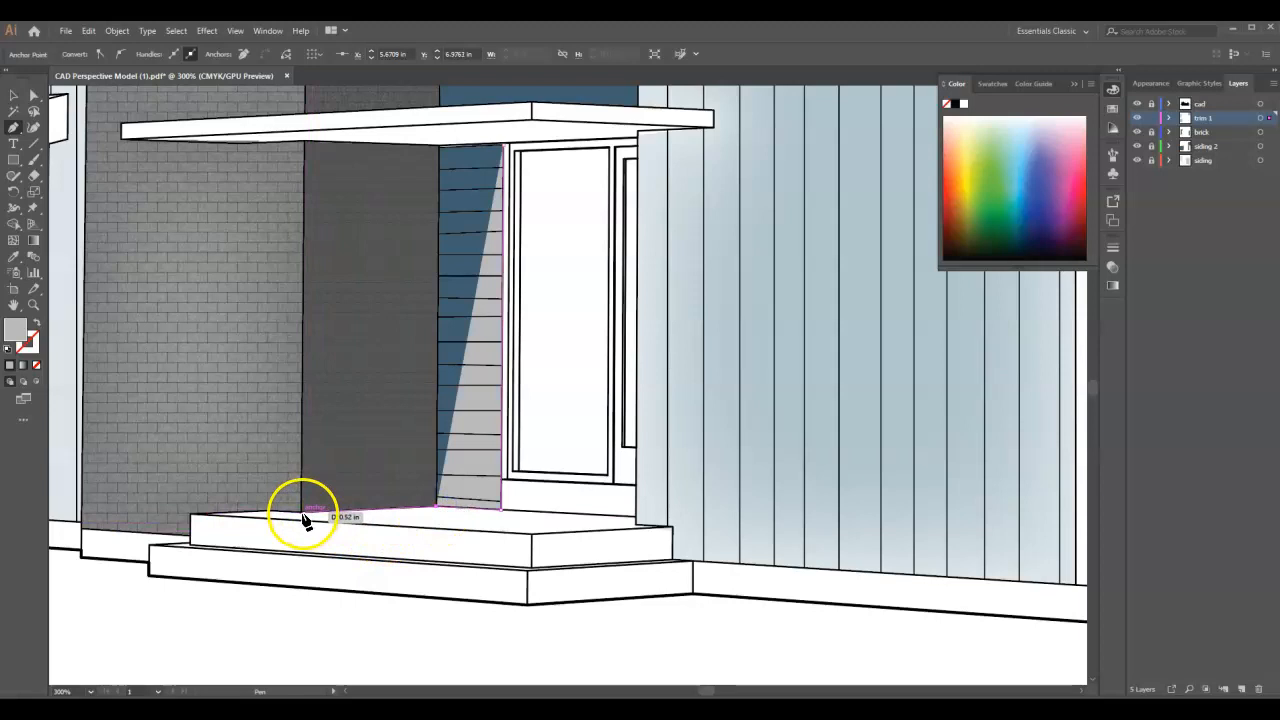
pyautogui.click(303, 513)
pyautogui.click(272, 512)
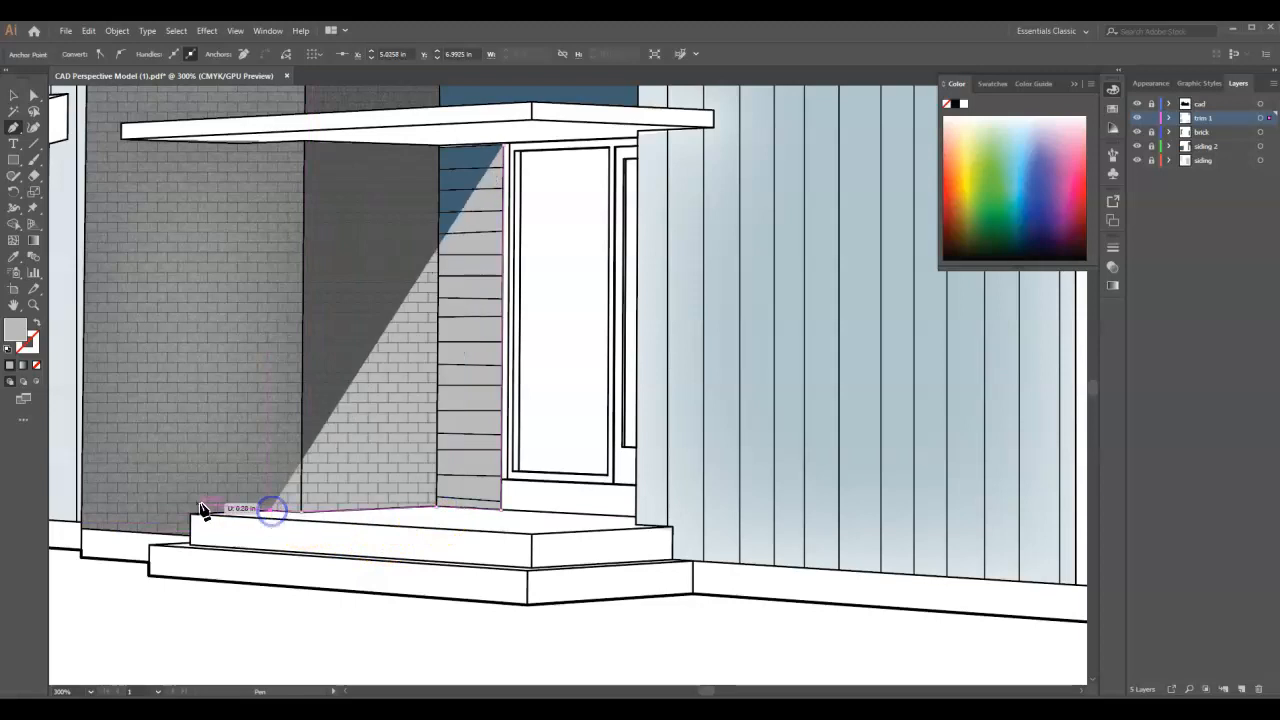
pyautogui.moveTo(193, 518); pyautogui.dragTo(207, 560)
pyautogui.click(190, 538)
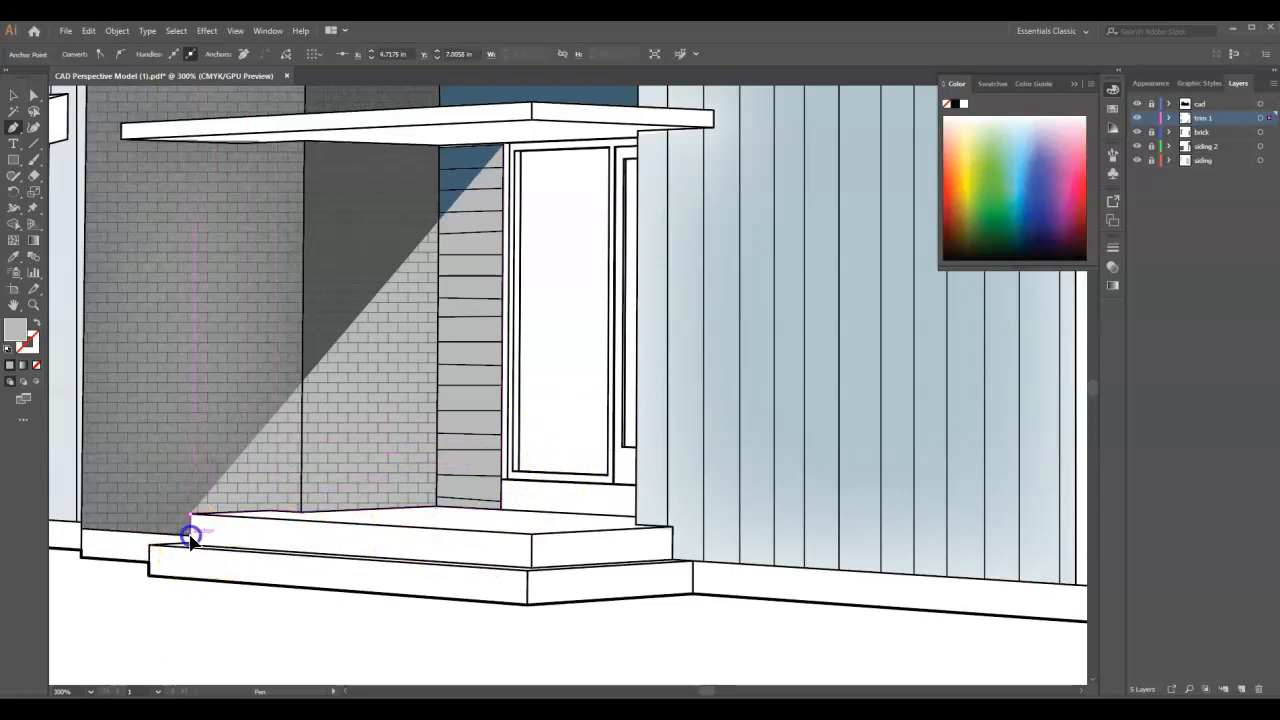
# - Continue the outline along the top of the foundation band beneath the brick chimney and blue siding to the house's left corner
pyautogui.scroll(-2, 624, 538)
pyautogui.scroll(2, 338, 541)
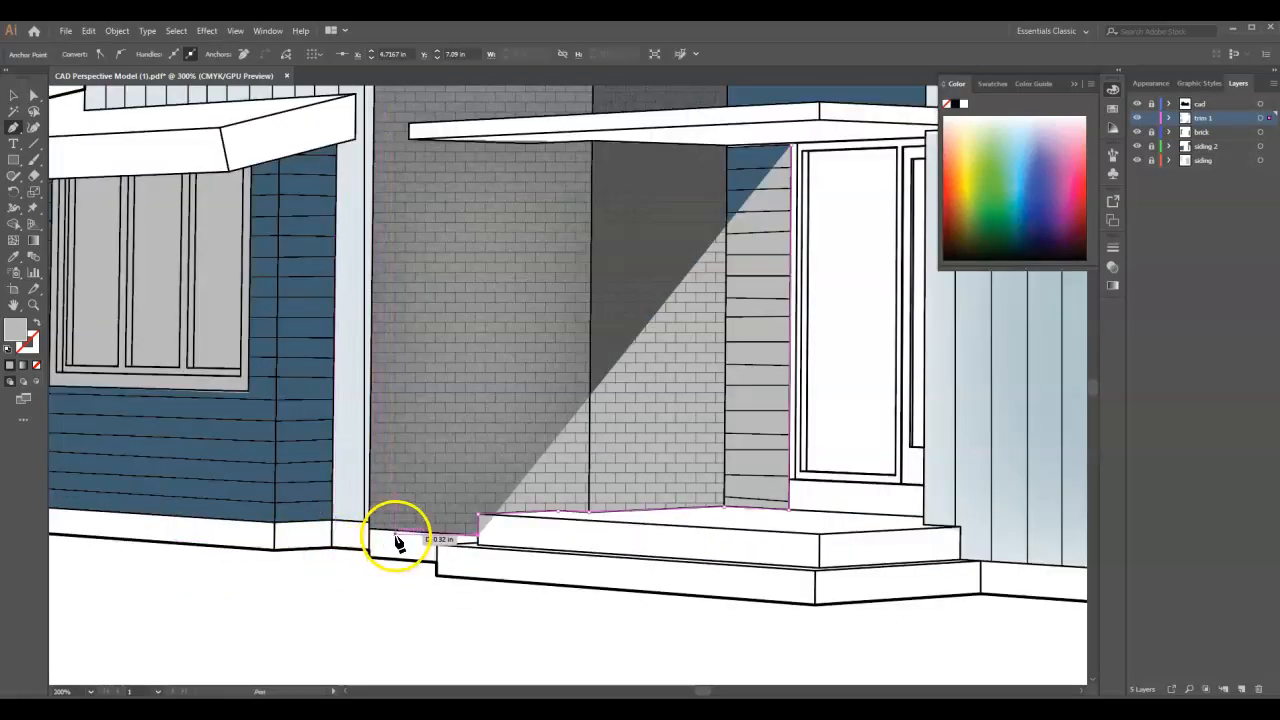
pyautogui.click(372, 537)
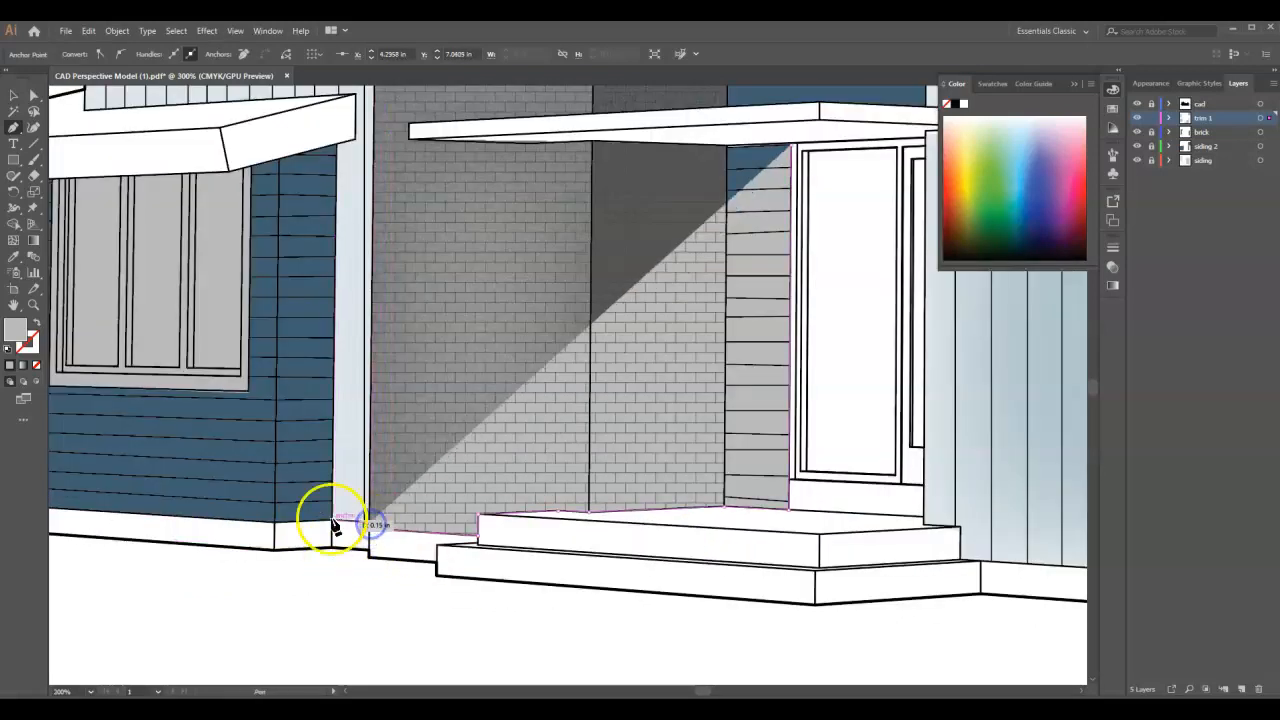
pyautogui.click(273, 524)
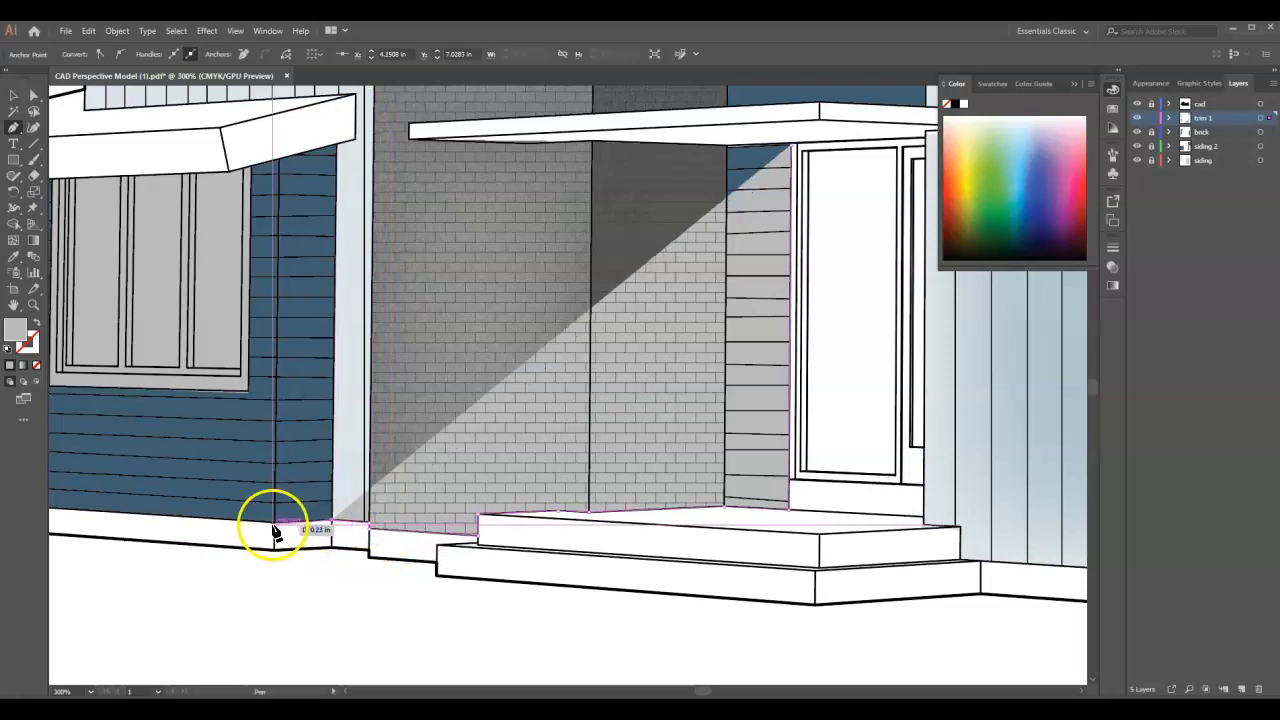
pyautogui.scroll(-2, 743, 585)
pyautogui.scroll(1, 470, 575)
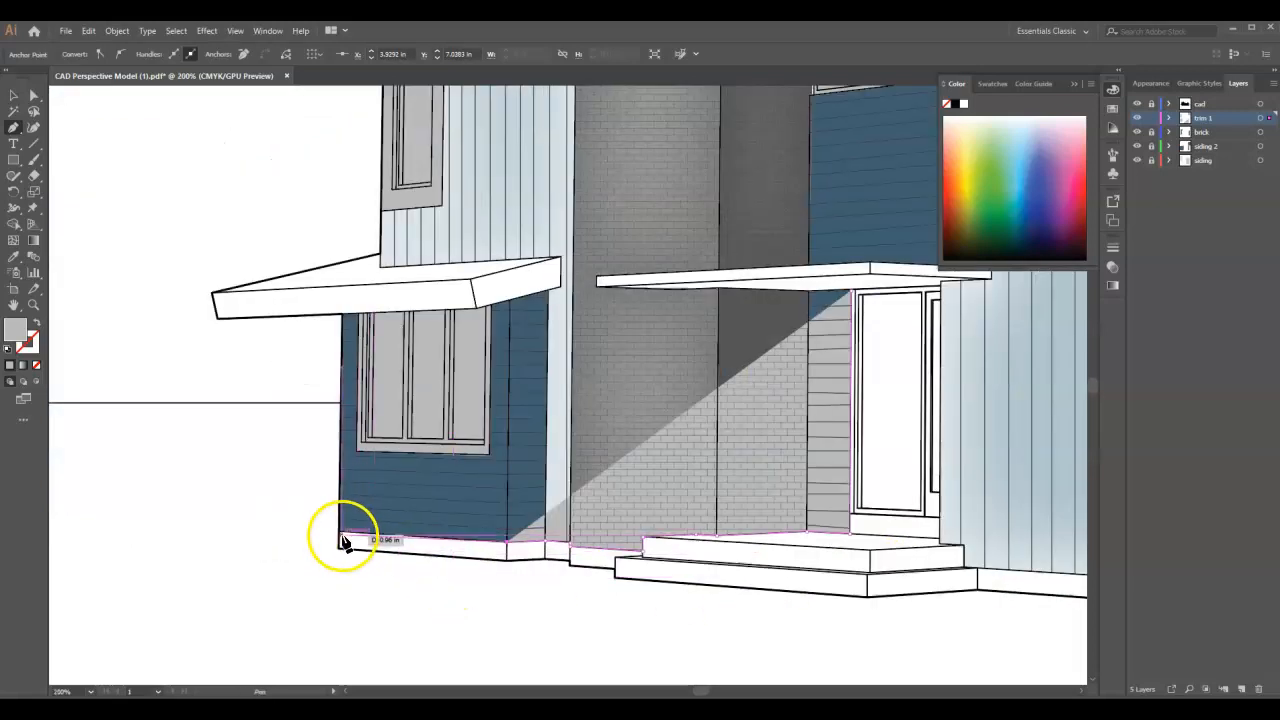
pyautogui.click(338, 537)
# - Trace the outline back along the foundation band's lower edge to the bottom-left corner of the lower porch step
pyautogui.click(504, 560)
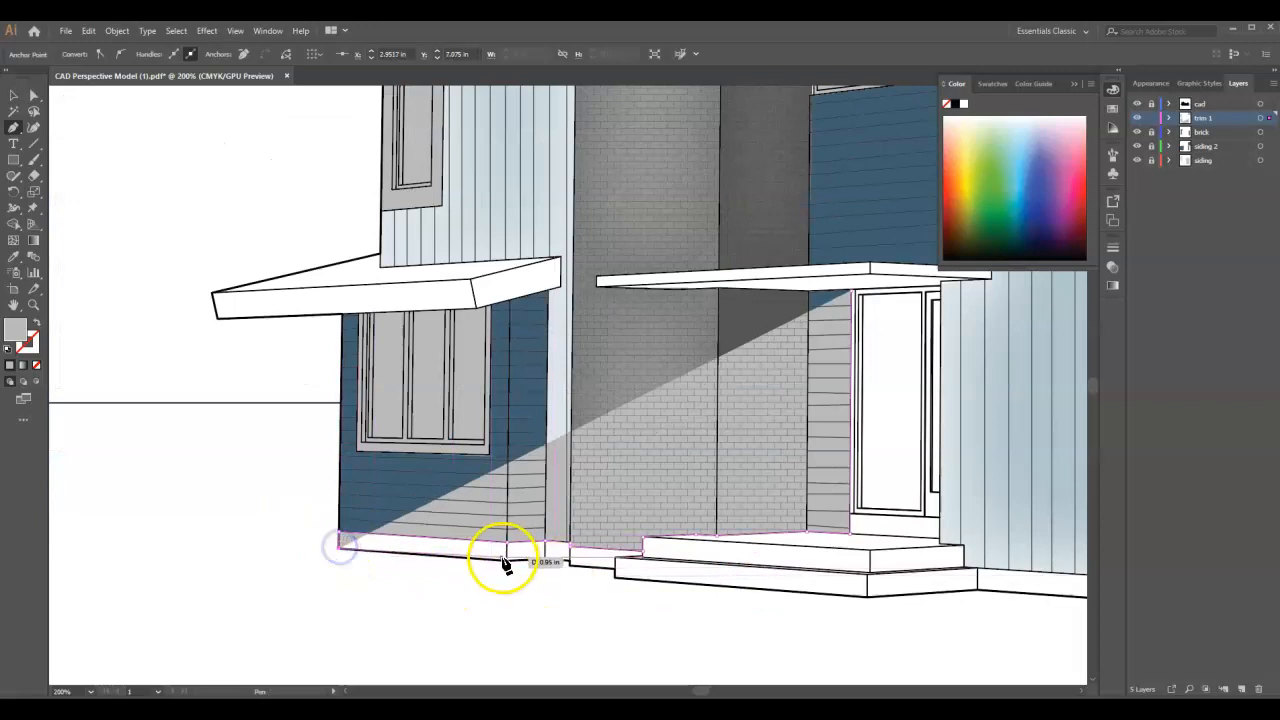
pyautogui.click(543, 555)
pyautogui.scroll(1, 570, 565)
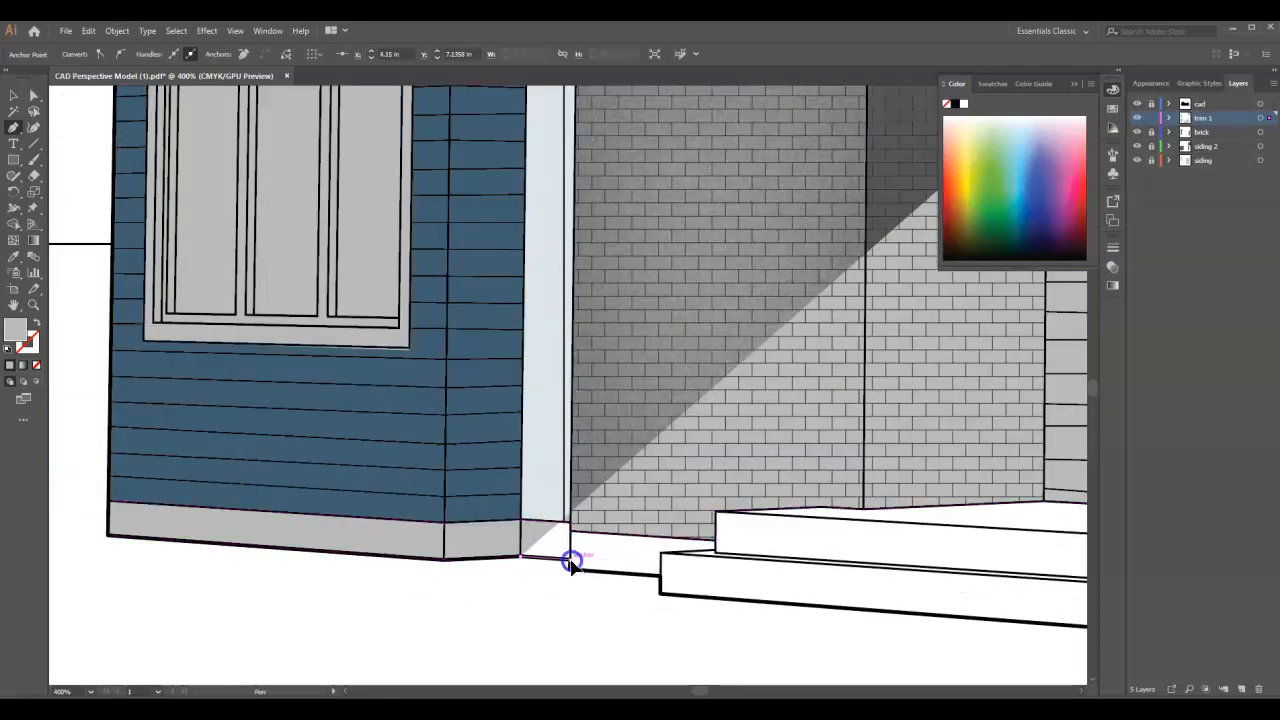
pyautogui.click(568, 567)
pyautogui.click(653, 578)
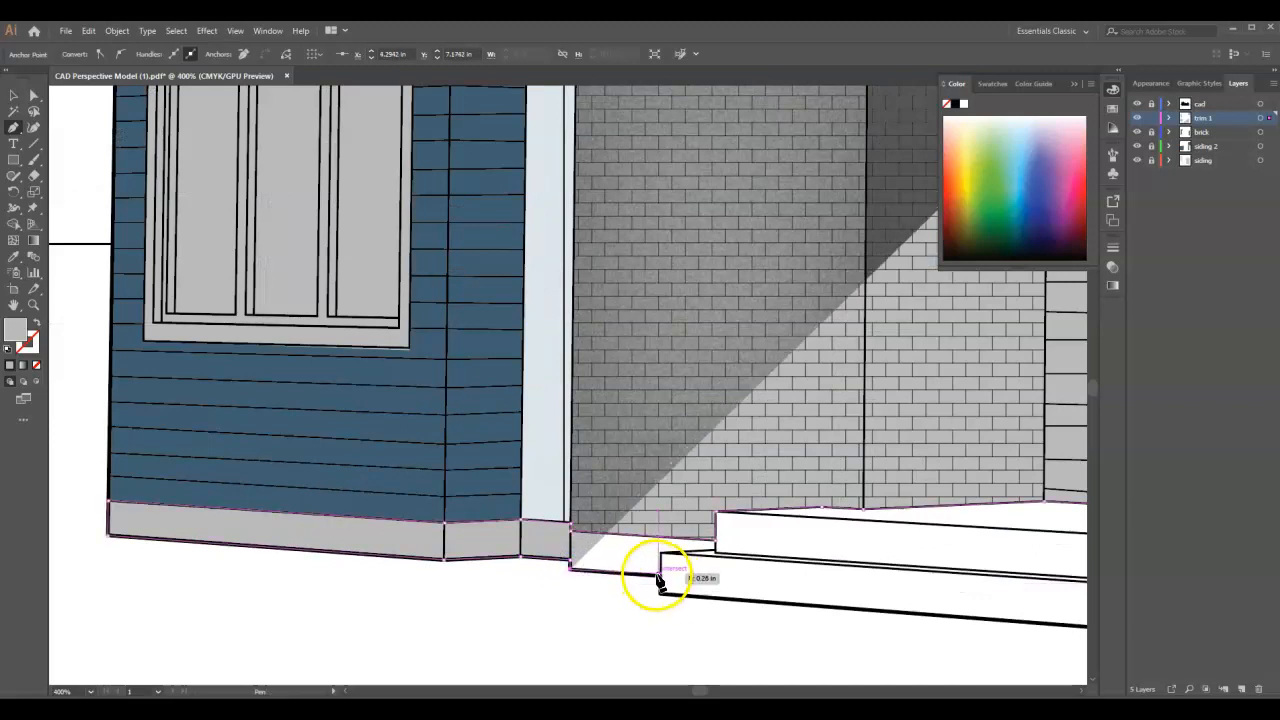
pyautogui.click(660, 596)
# - Continue the outline along the lower porch step's bottom edges and the siding's foundation band to the glazed wall's outer corner
pyautogui.scroll(-3, 408, 495)
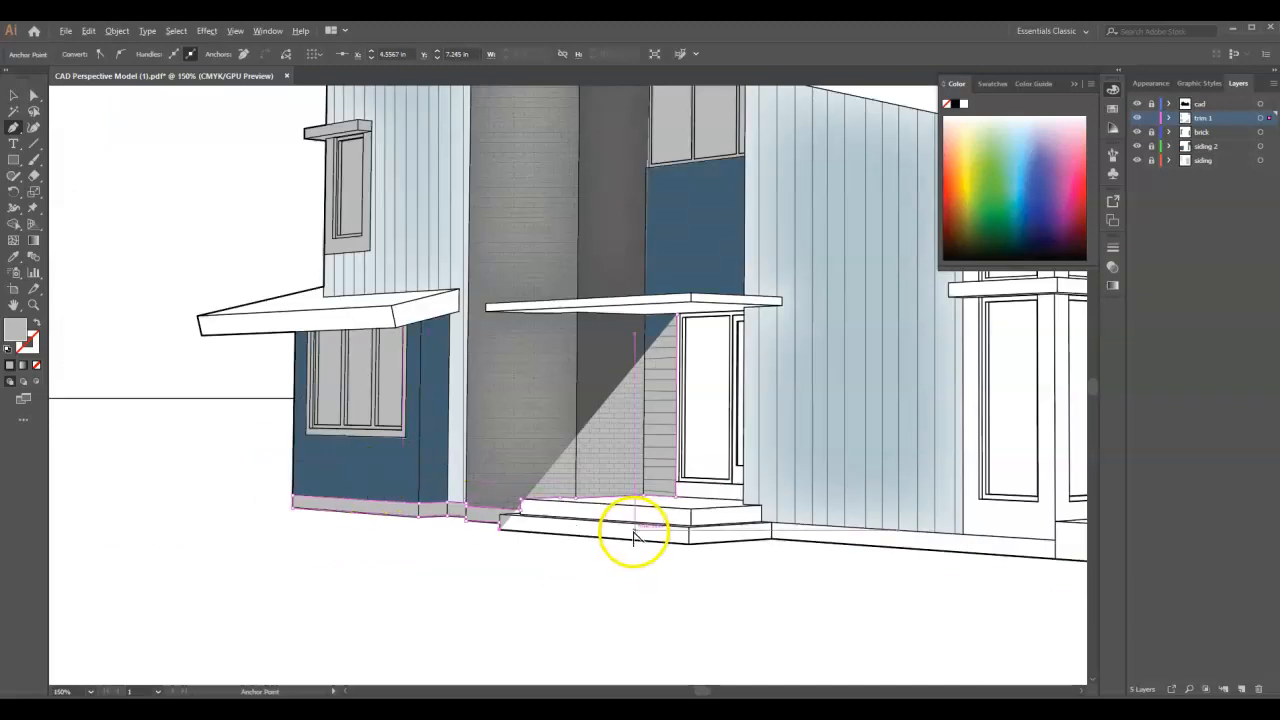
pyautogui.scroll(2, 723, 580)
pyautogui.click(654, 508)
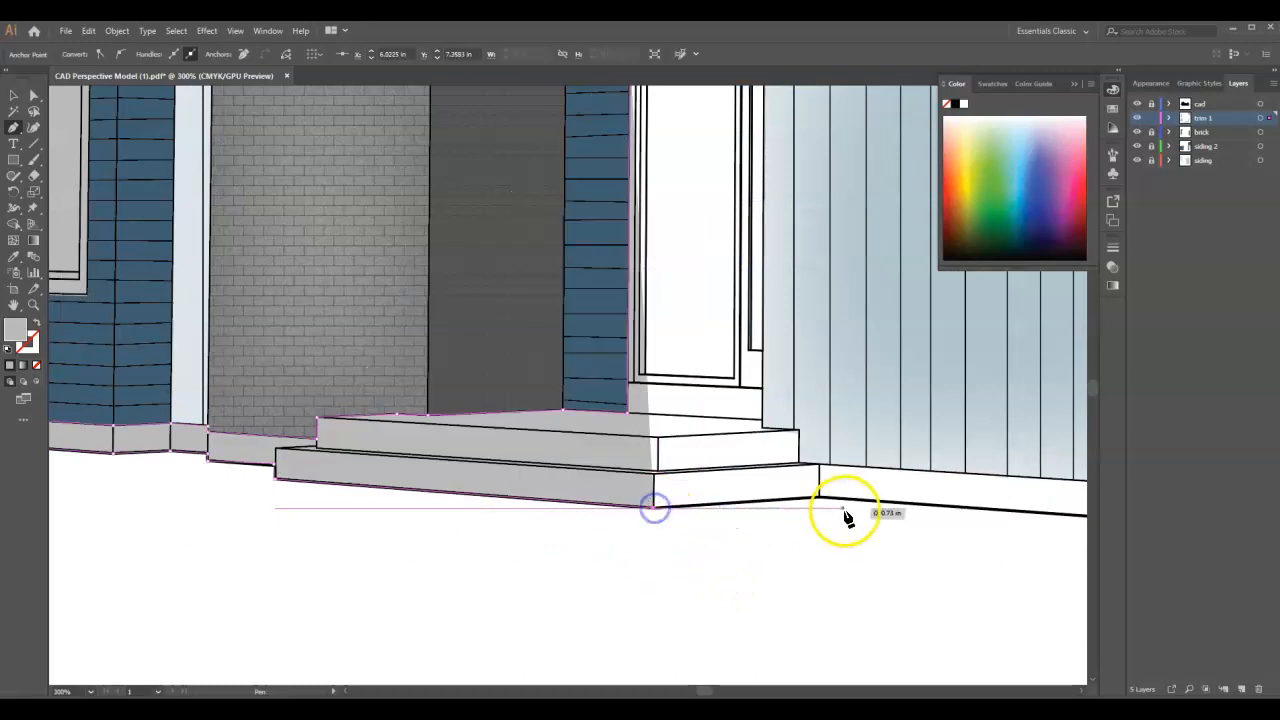
pyautogui.click(819, 501)
pyautogui.scroll(-4, 543, 491)
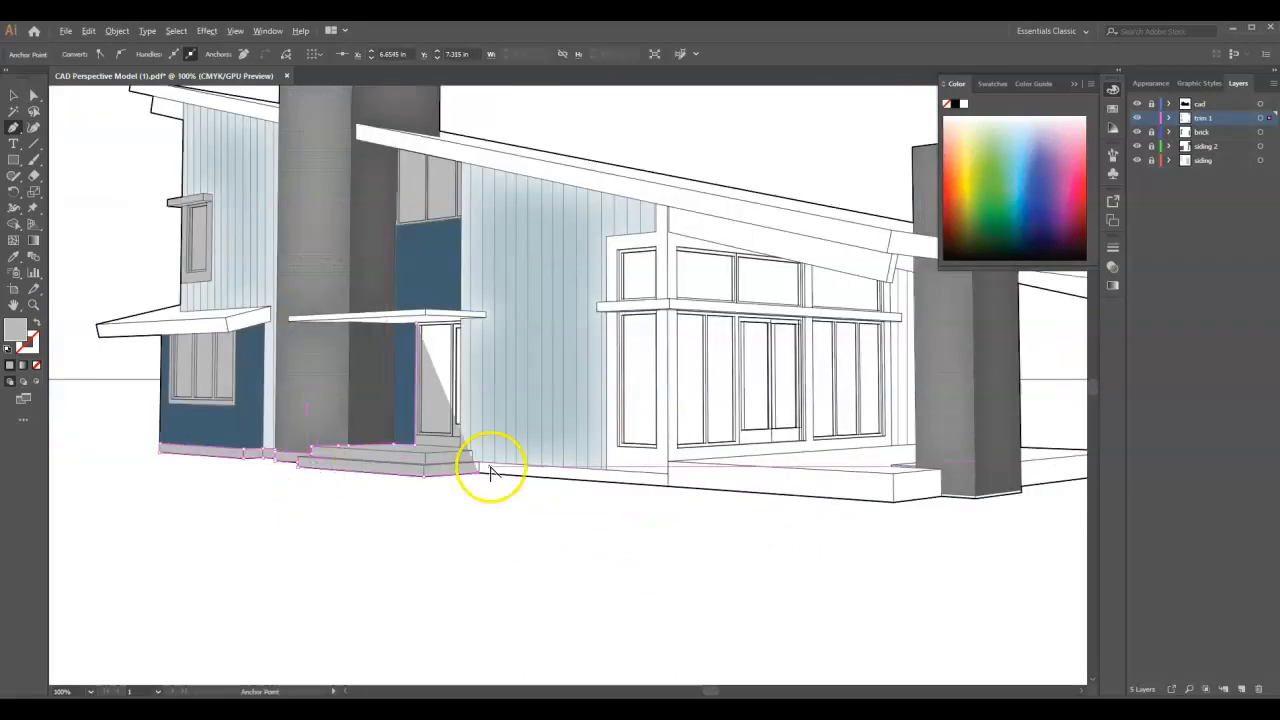
pyautogui.scroll(2, 632, 477)
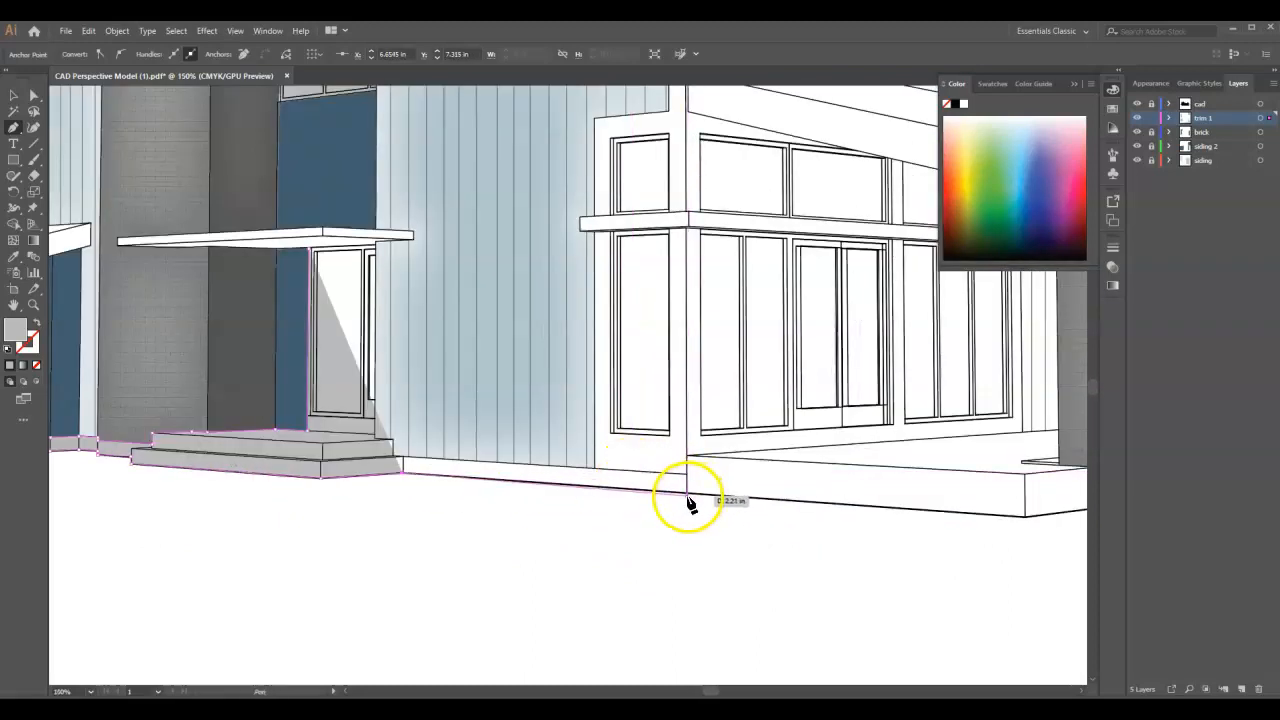
pyautogui.scroll(-2, 686, 491)
pyautogui.scroll(2, 663, 497)
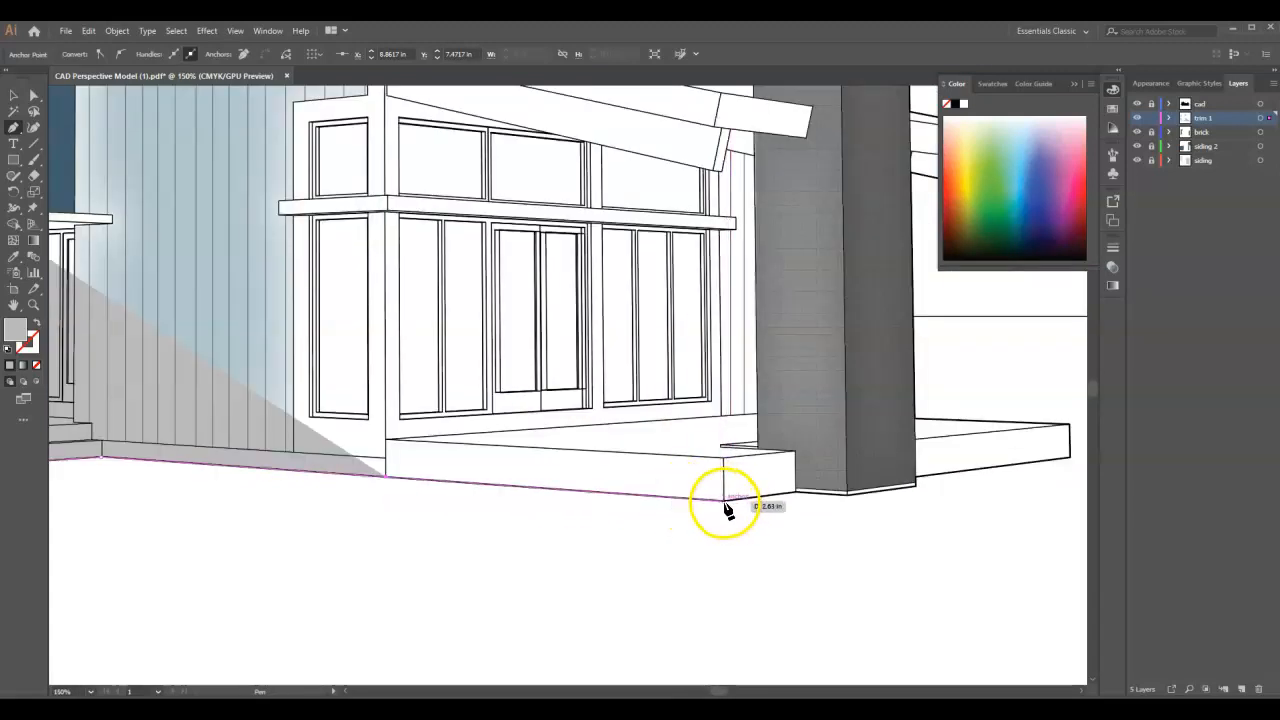
# - Trace the outline around the terrace slab's front and end face, following the notch beside the right brick chimney to the terrace's back edge
pyautogui.click(725, 500)
pyautogui.click(791, 492)
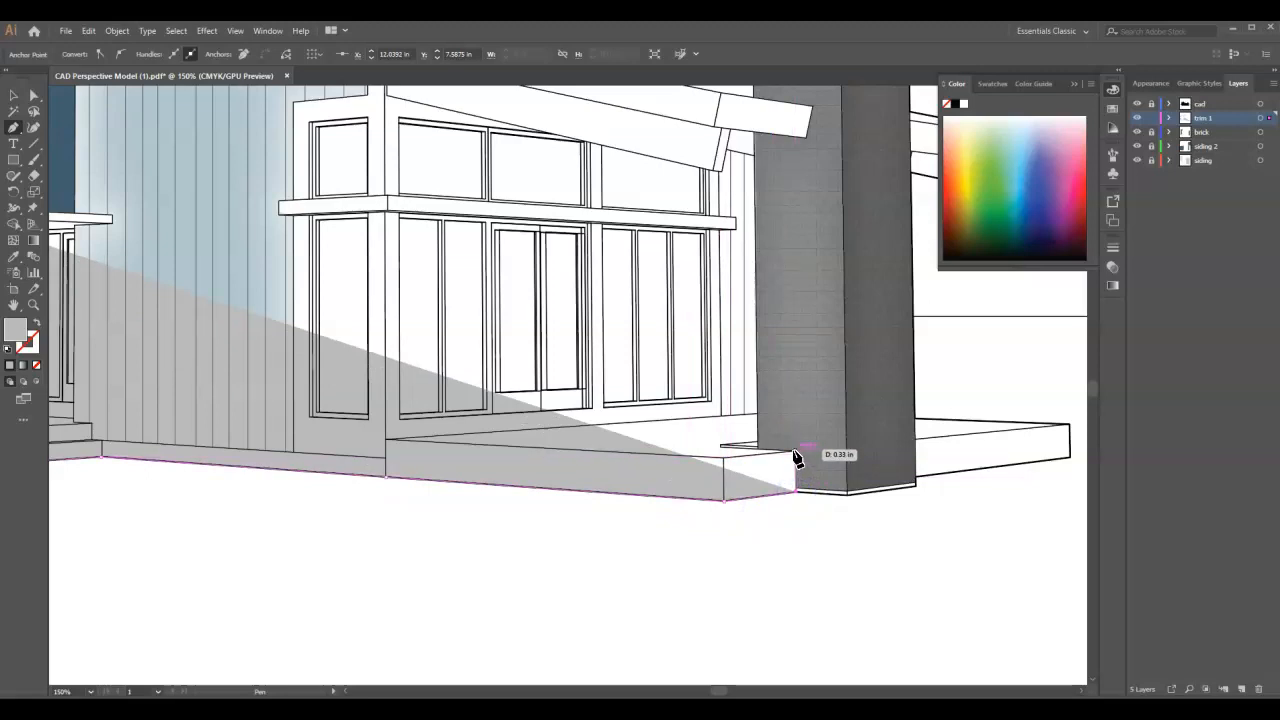
pyautogui.click(794, 454)
pyautogui.scroll(2, 765, 456)
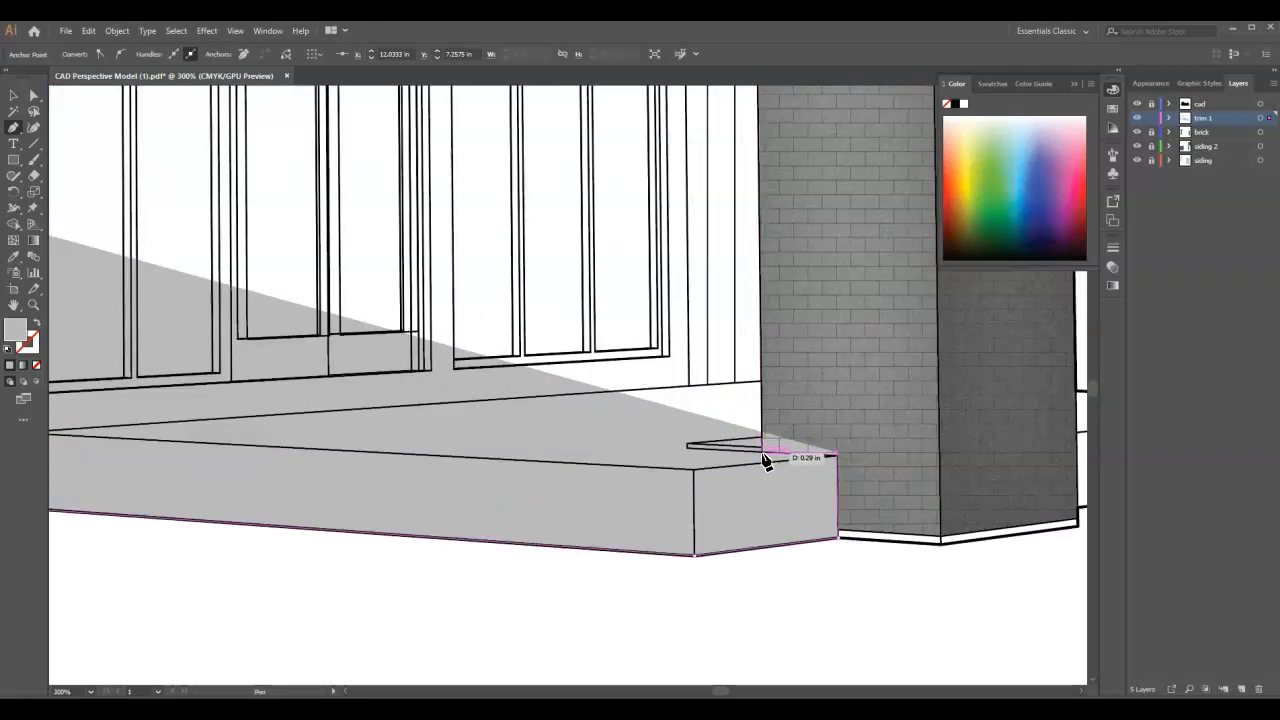
pyautogui.click(763, 456)
pyautogui.scroll(-4, 762, 385)
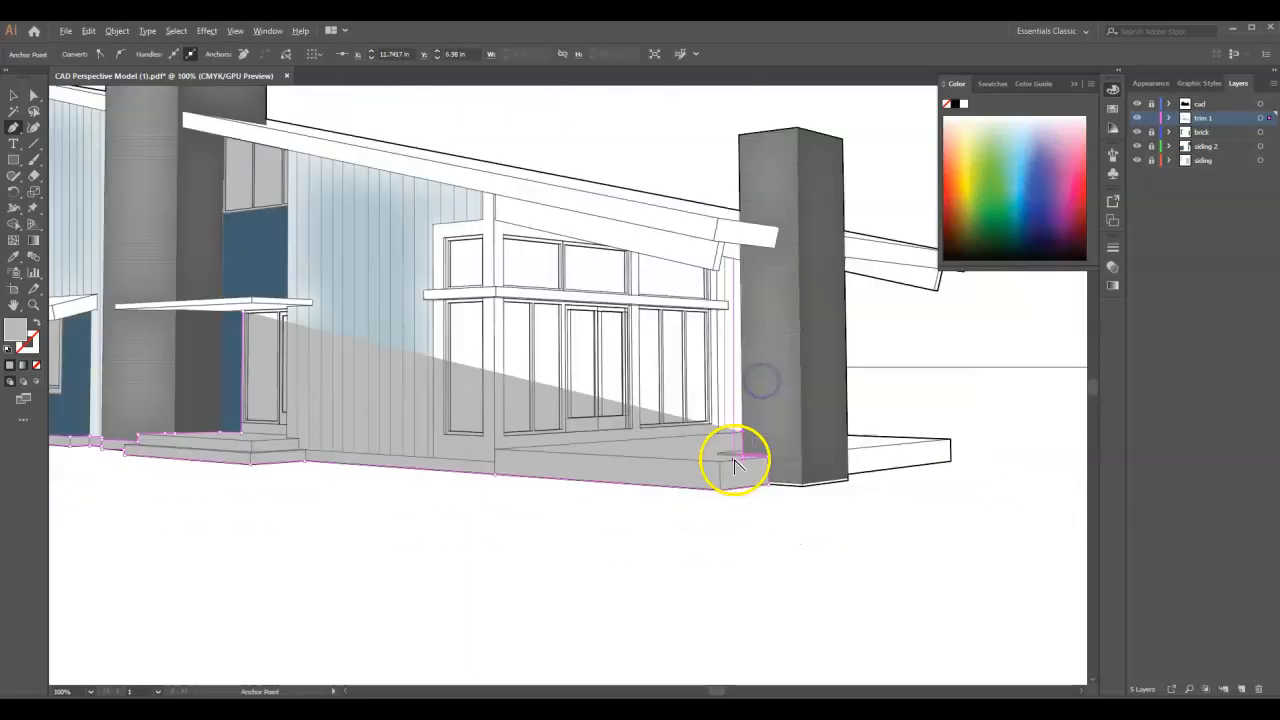
pyautogui.scroll(3, 720, 445)
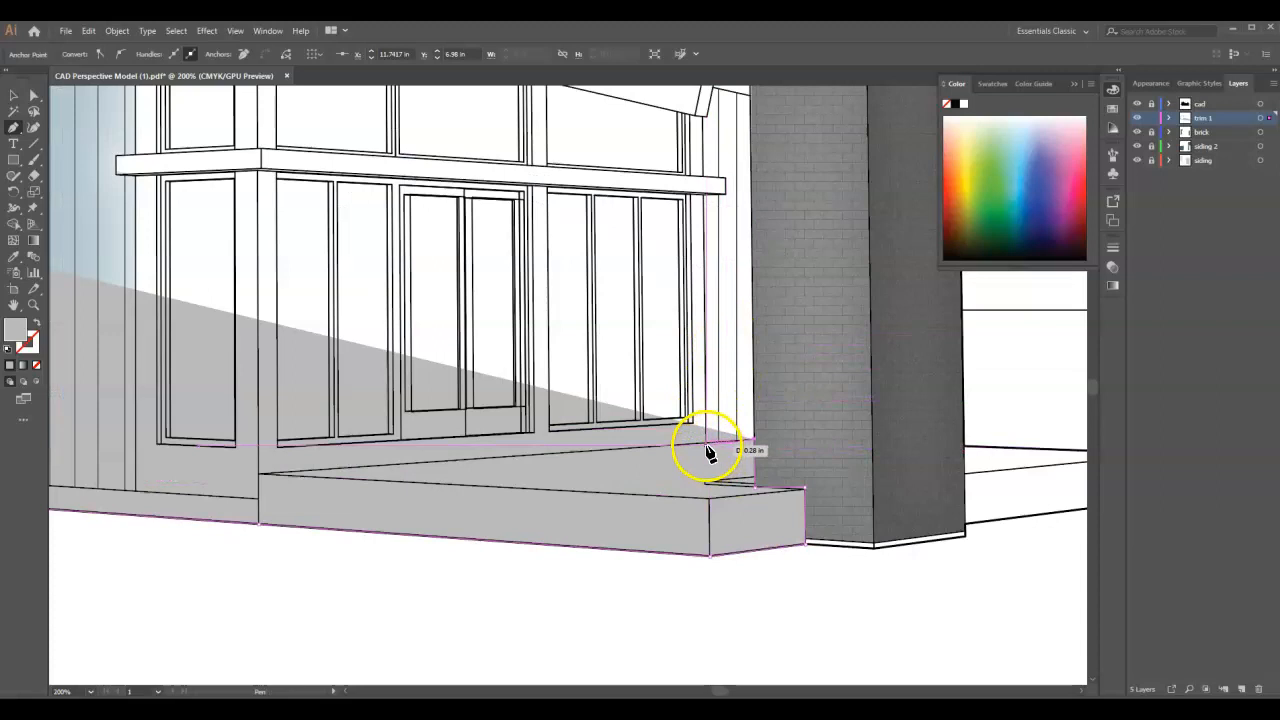
# - Run the outline up the glazed wall's edge nearest the right chimney, around the horizontal canopy band's end, to the roof underside
pyautogui.click(705, 441)
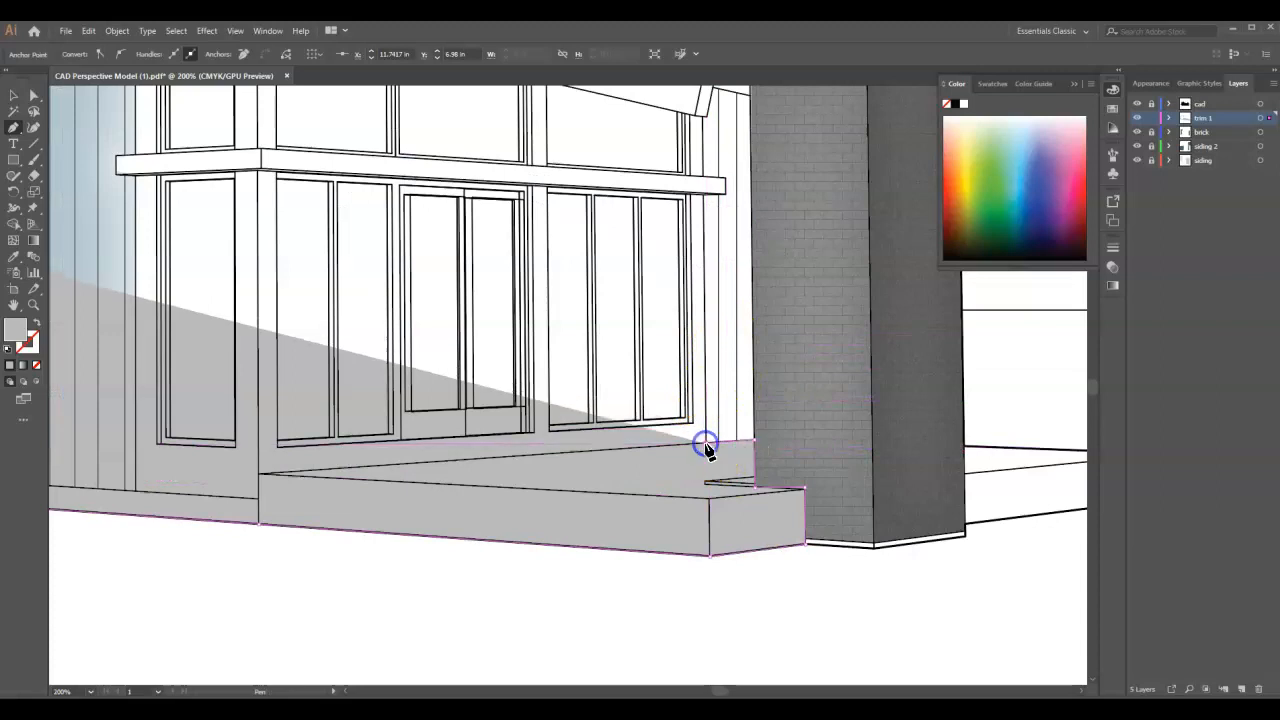
pyautogui.click(705, 195)
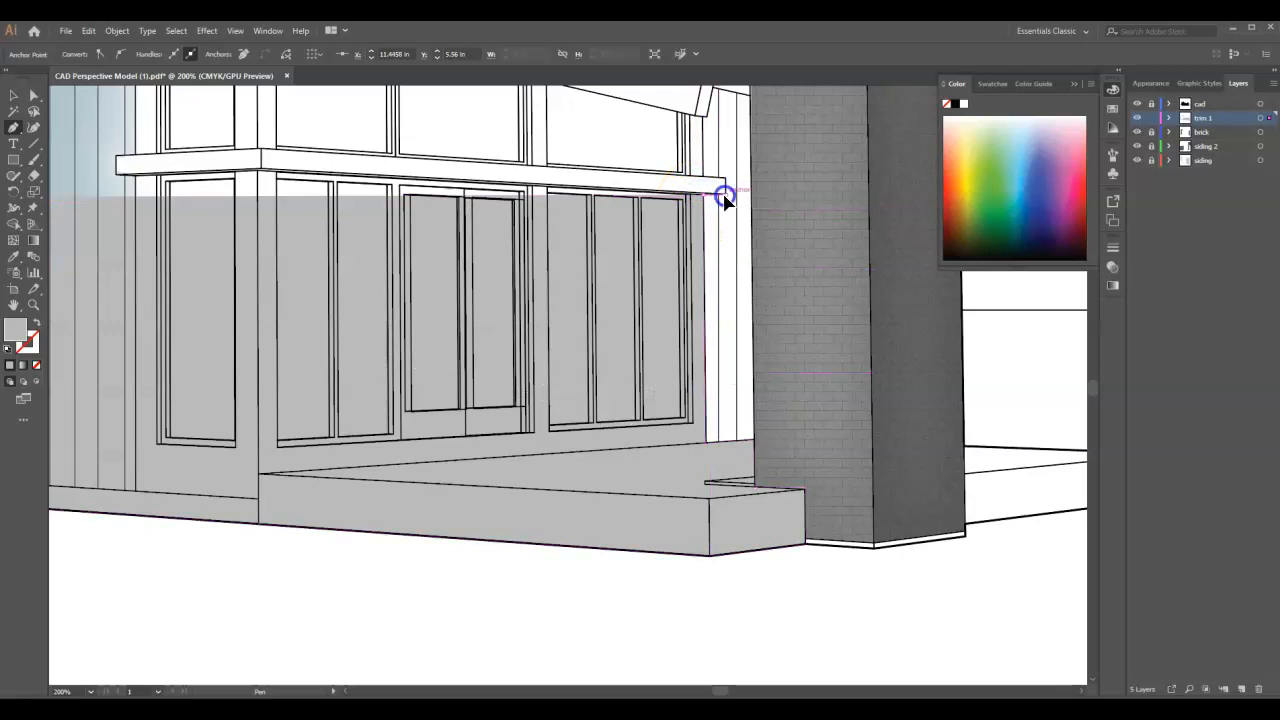
pyautogui.click(725, 180)
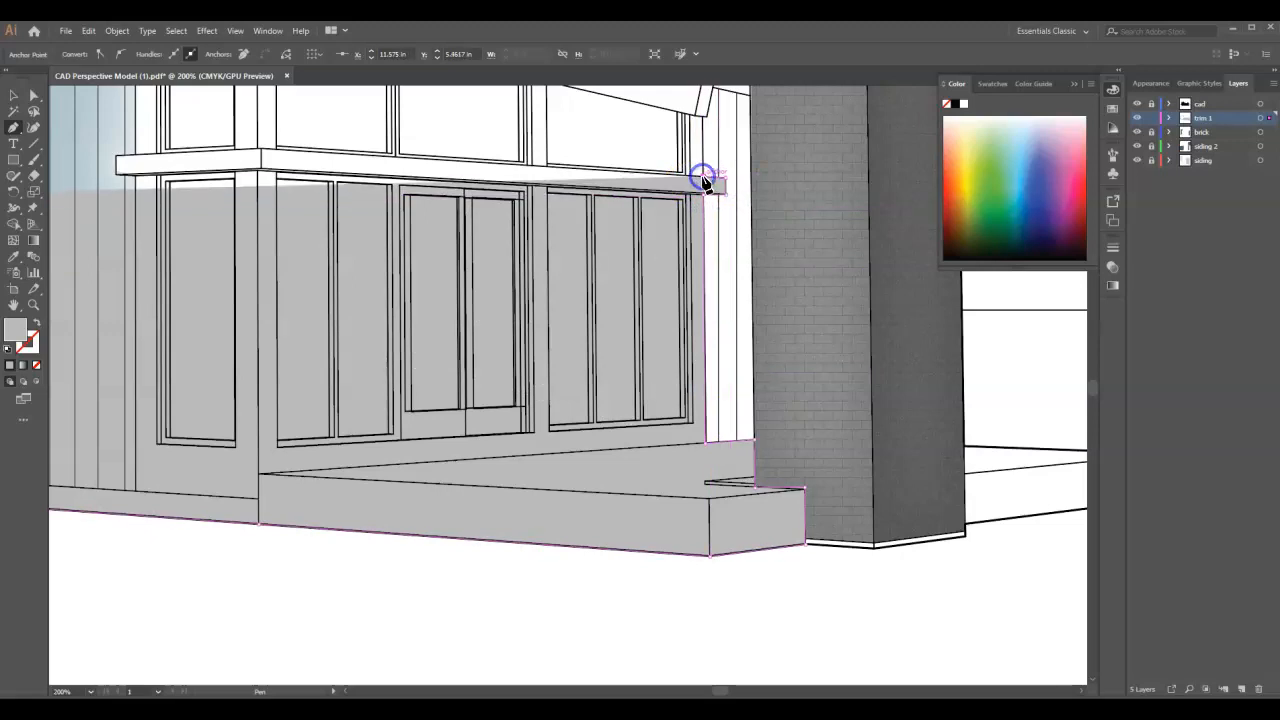
pyautogui.scroll(3, 703, 180)
pyautogui.click(705, 217)
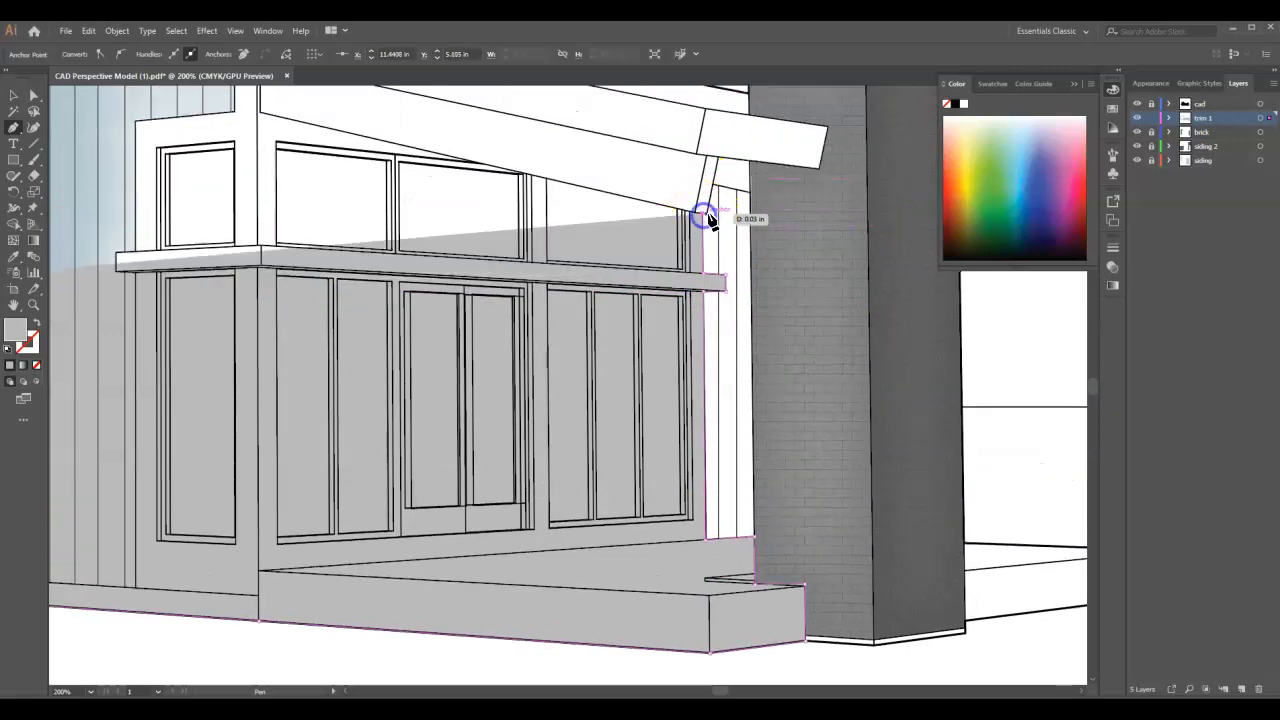
# - Trace the beam end and soffit beside the right chimney, then follow the roof's lower edge back to the glazed wall's corner post
pyautogui.click(708, 212)
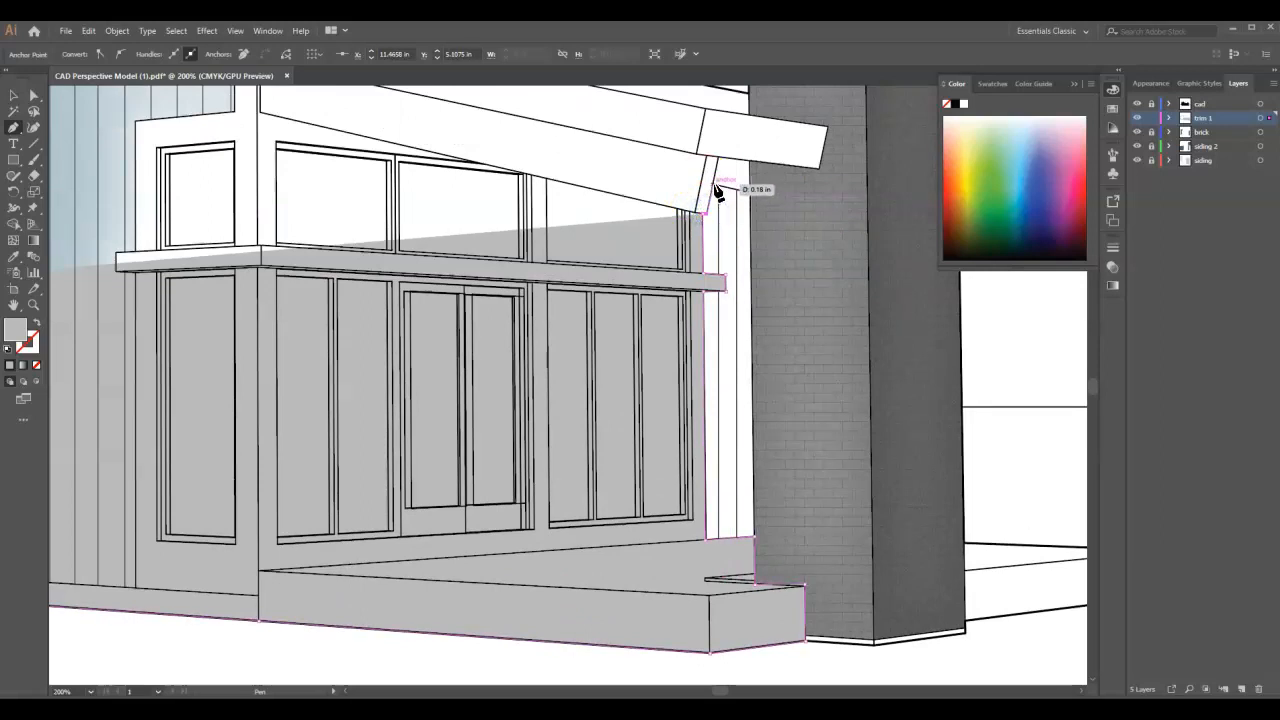
pyautogui.click(753, 172)
pyautogui.click(750, 162)
pyautogui.click(697, 155)
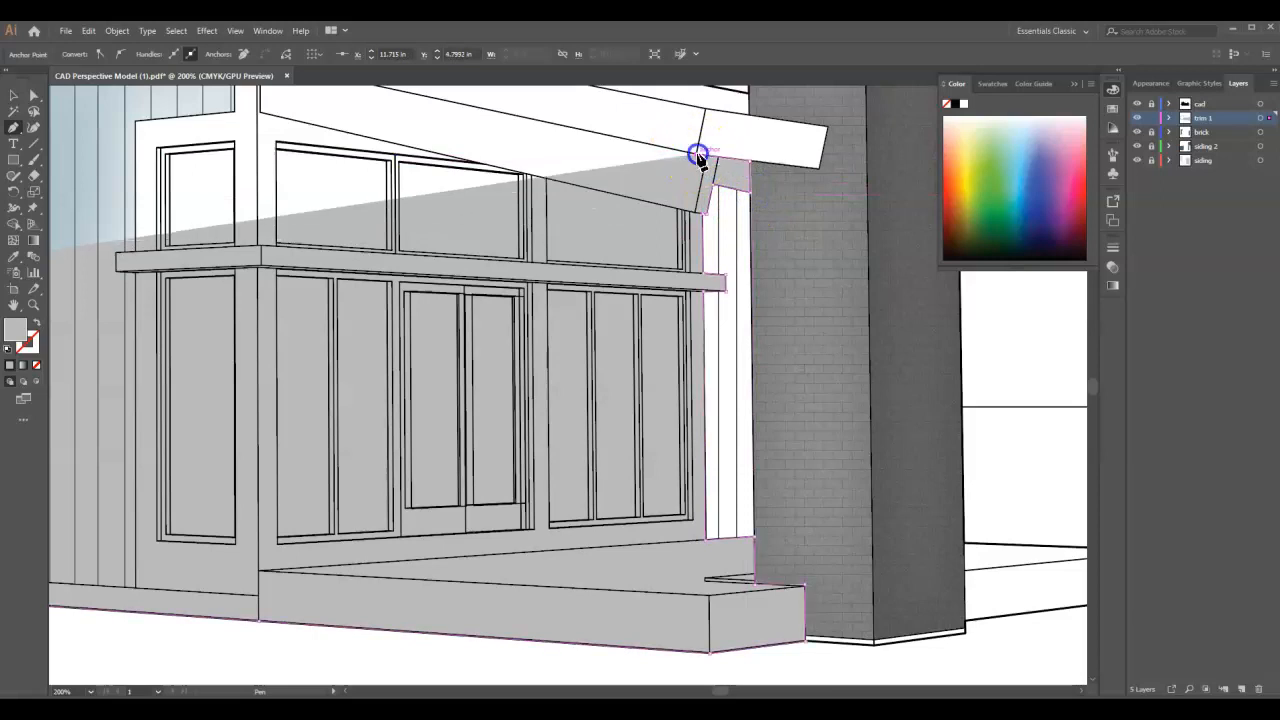
pyautogui.scroll(-2, 757, 266)
pyautogui.scroll(2, 527, 213)
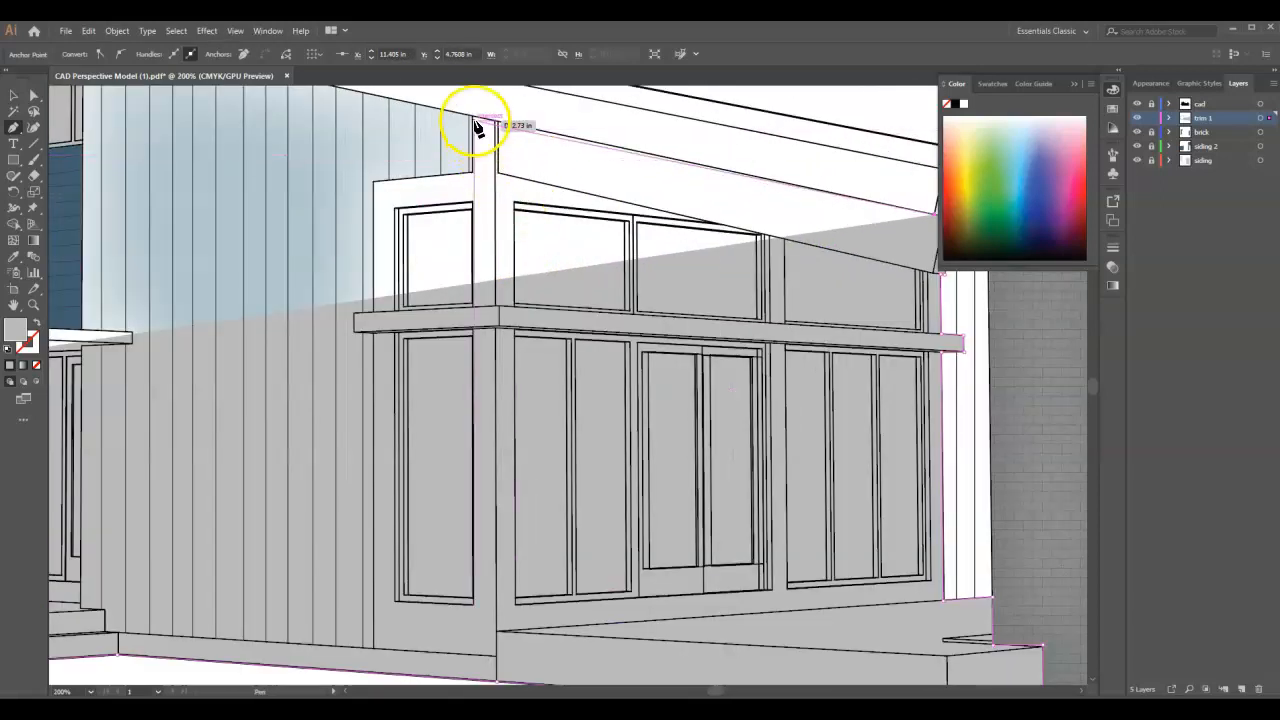
pyautogui.click(476, 122)
# - Carry the outline down the side window trim next to the vertical siding, around the canopy band's end, to the foundation band's top
pyautogui.click(473, 177)
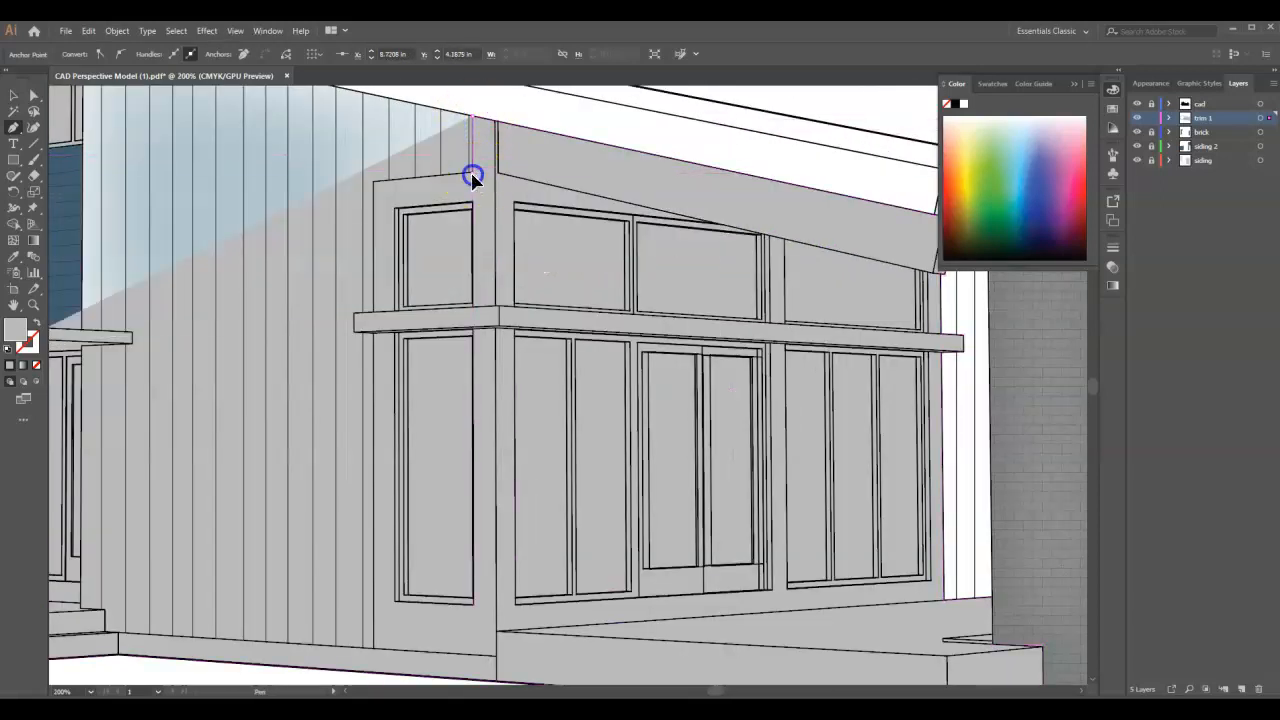
pyautogui.click(374, 183)
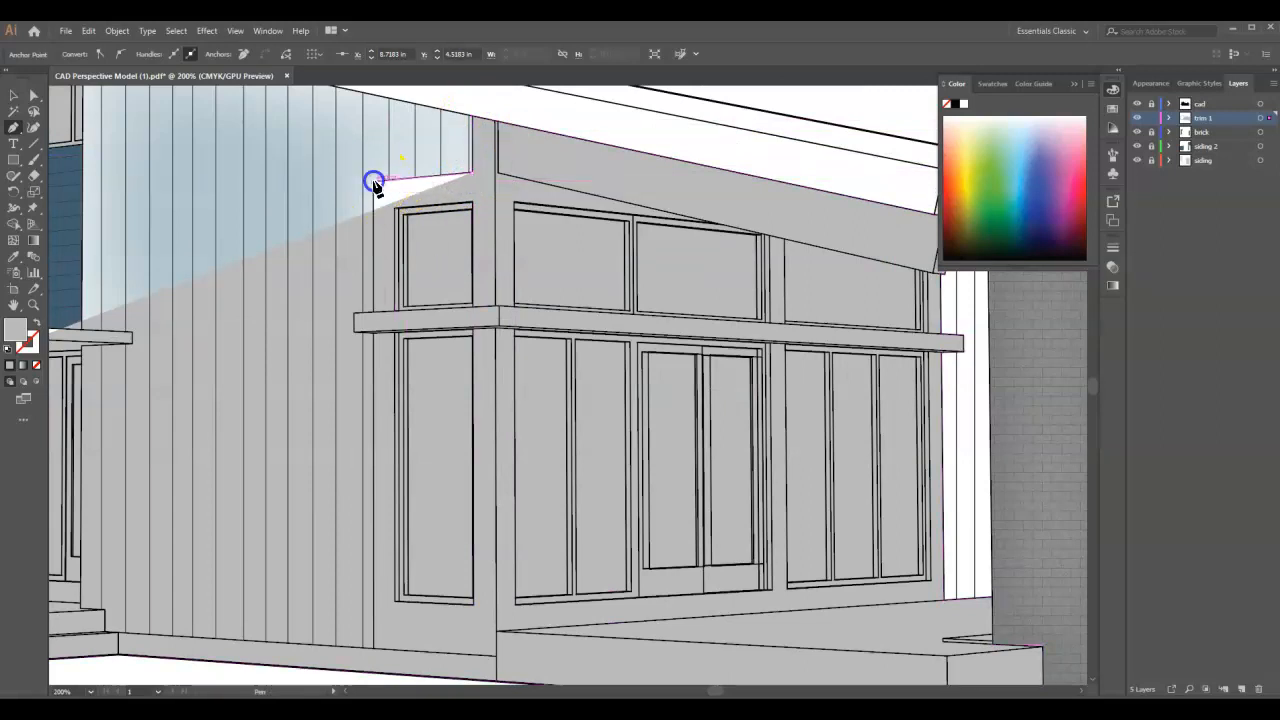
pyautogui.click(371, 315)
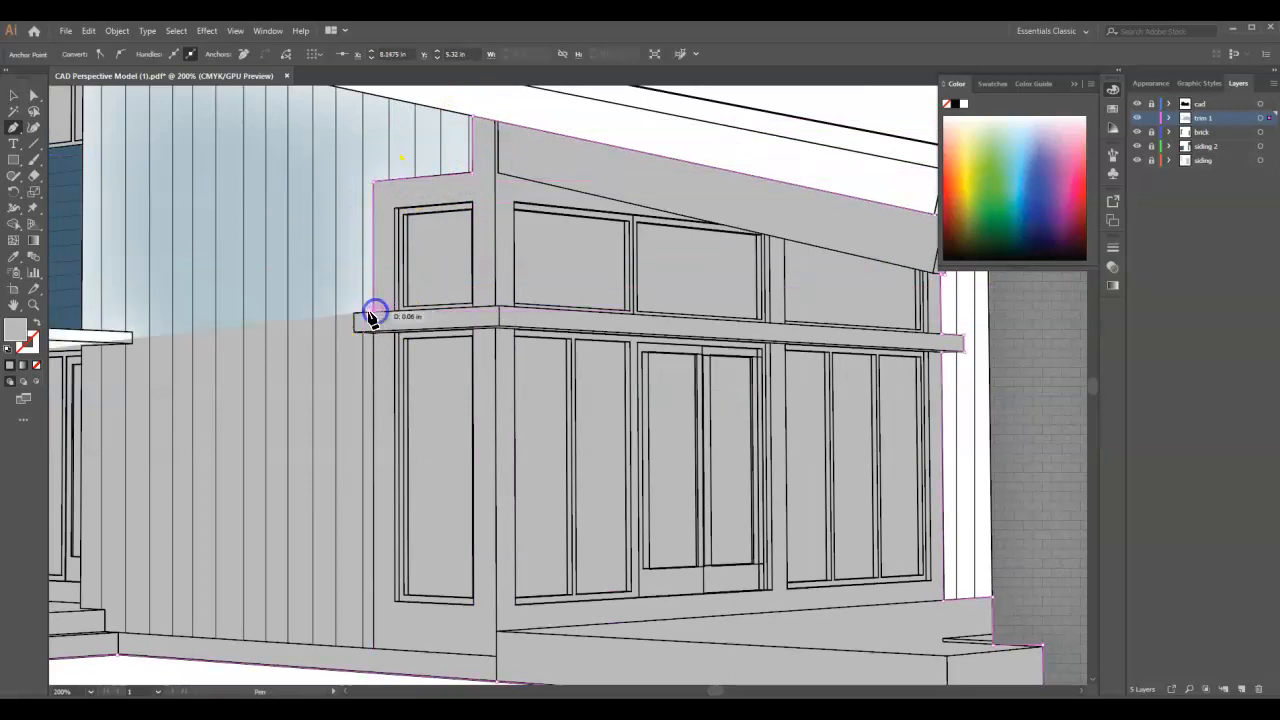
pyautogui.click(357, 316)
pyautogui.click(356, 332)
pyautogui.click(371, 336)
pyautogui.scroll(-2, 491, 371)
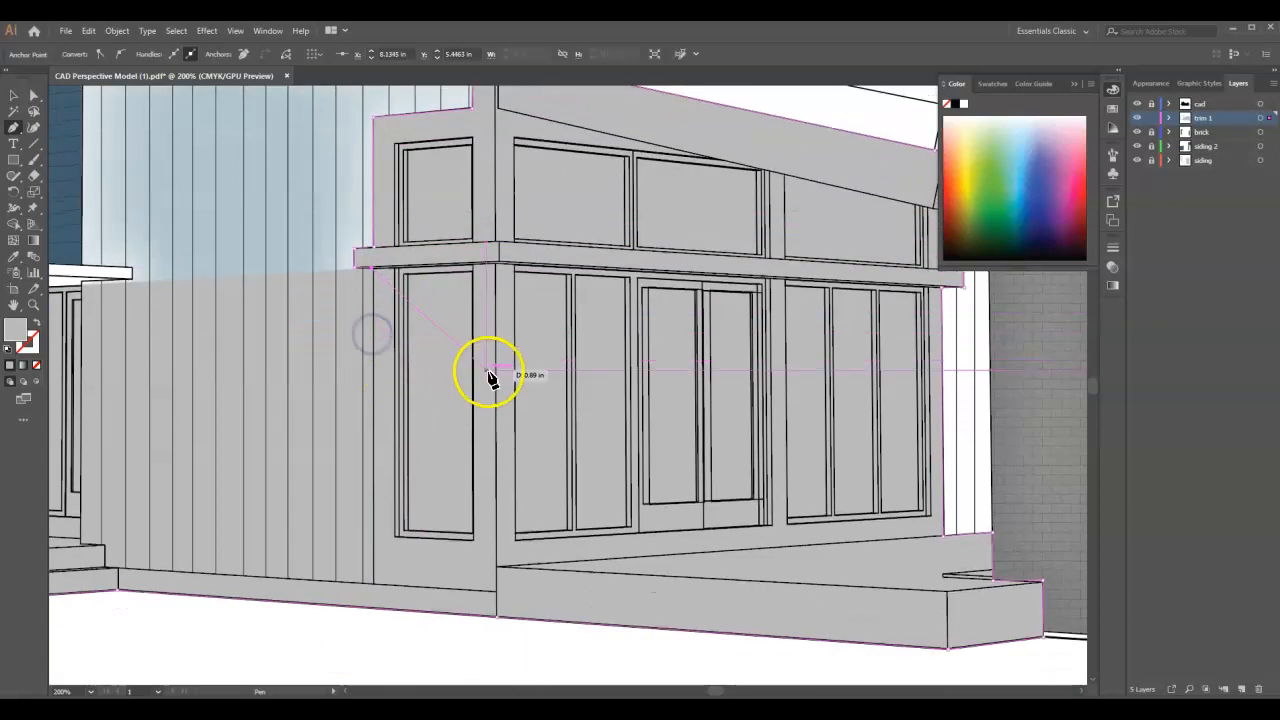
pyautogui.click(375, 588)
# - Continue the outline along the top of the foundation band beneath the vertical siding and up around the upper porch step's corner
pyautogui.scroll(-3, 766, 437)
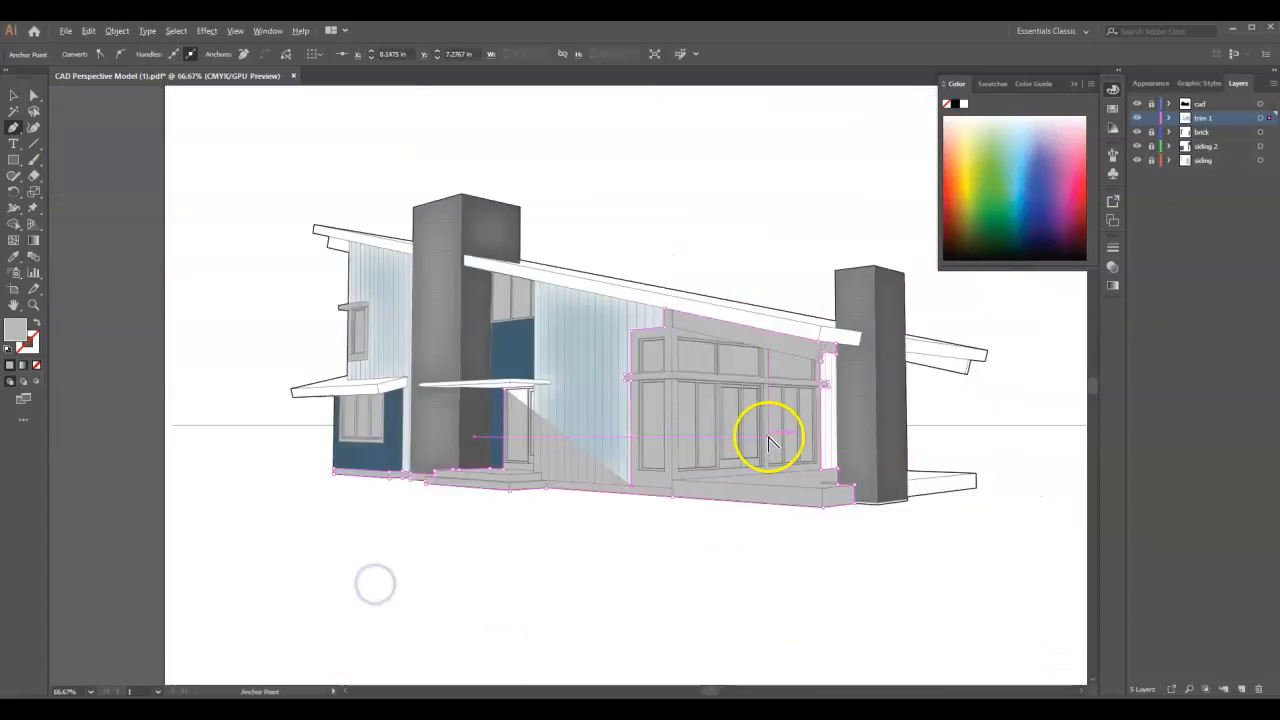
pyautogui.scroll(3, 540, 478)
pyautogui.scroll(2, 555, 502)
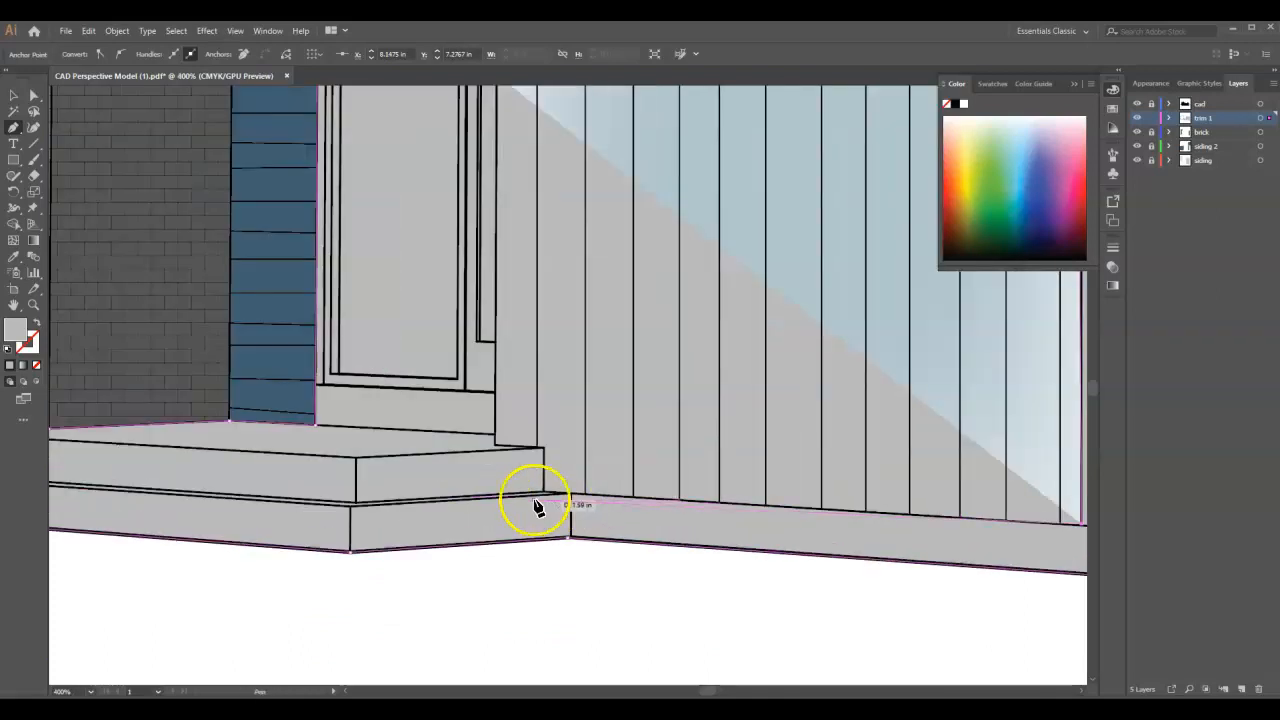
pyautogui.click(546, 498)
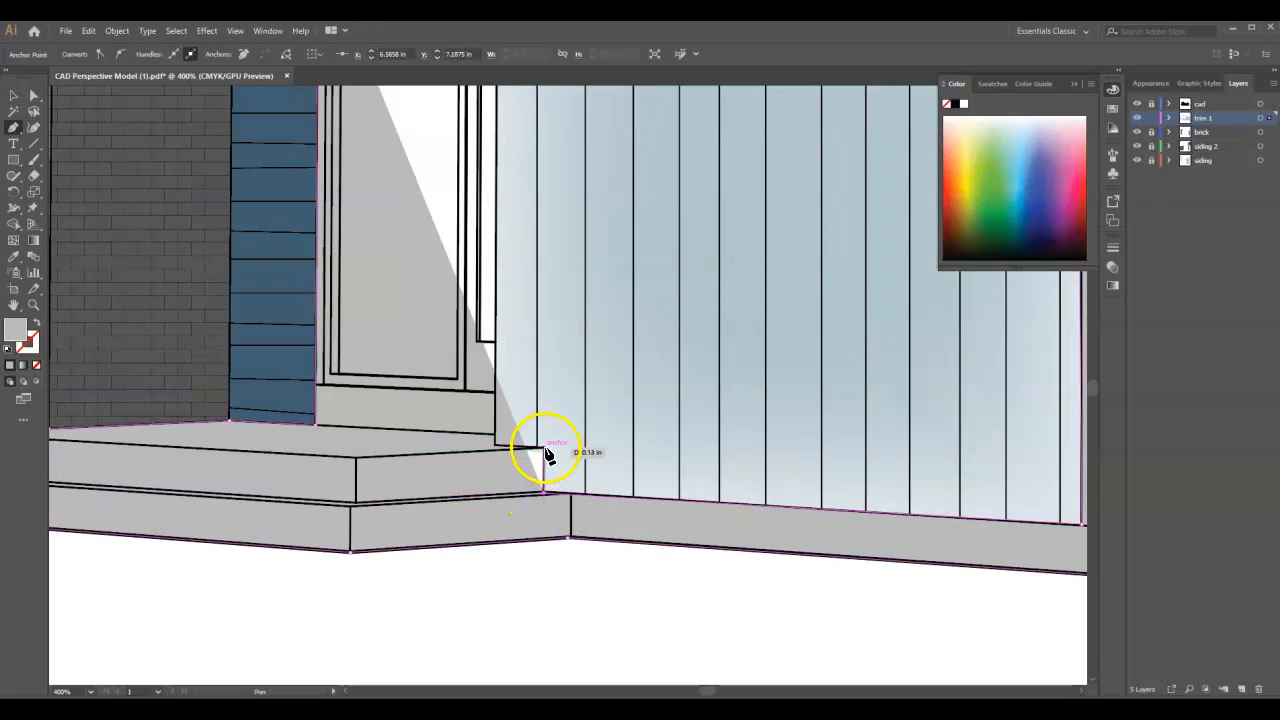
pyautogui.click(544, 449)
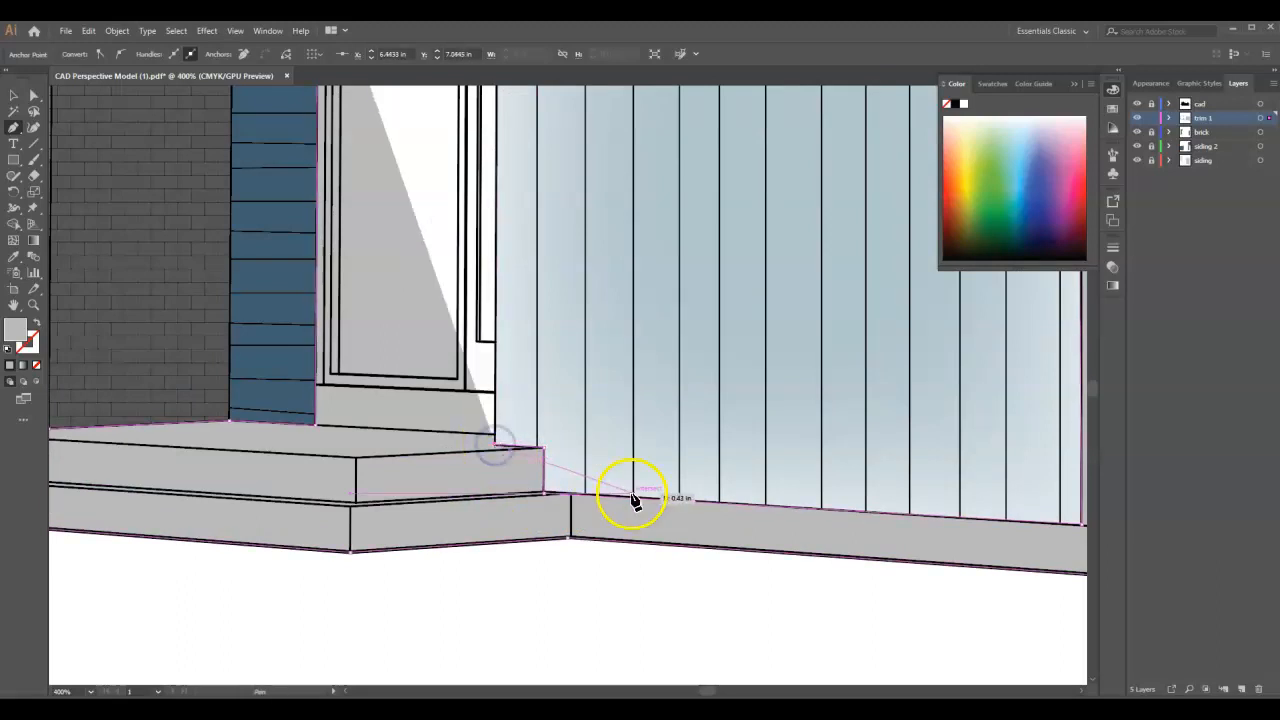
# - Extend the outline up the entry recess along the vertical siding's edge to the underside of the entry canopy
pyautogui.scroll(-3, 632, 500)
pyautogui.scroll(3, 590, 330)
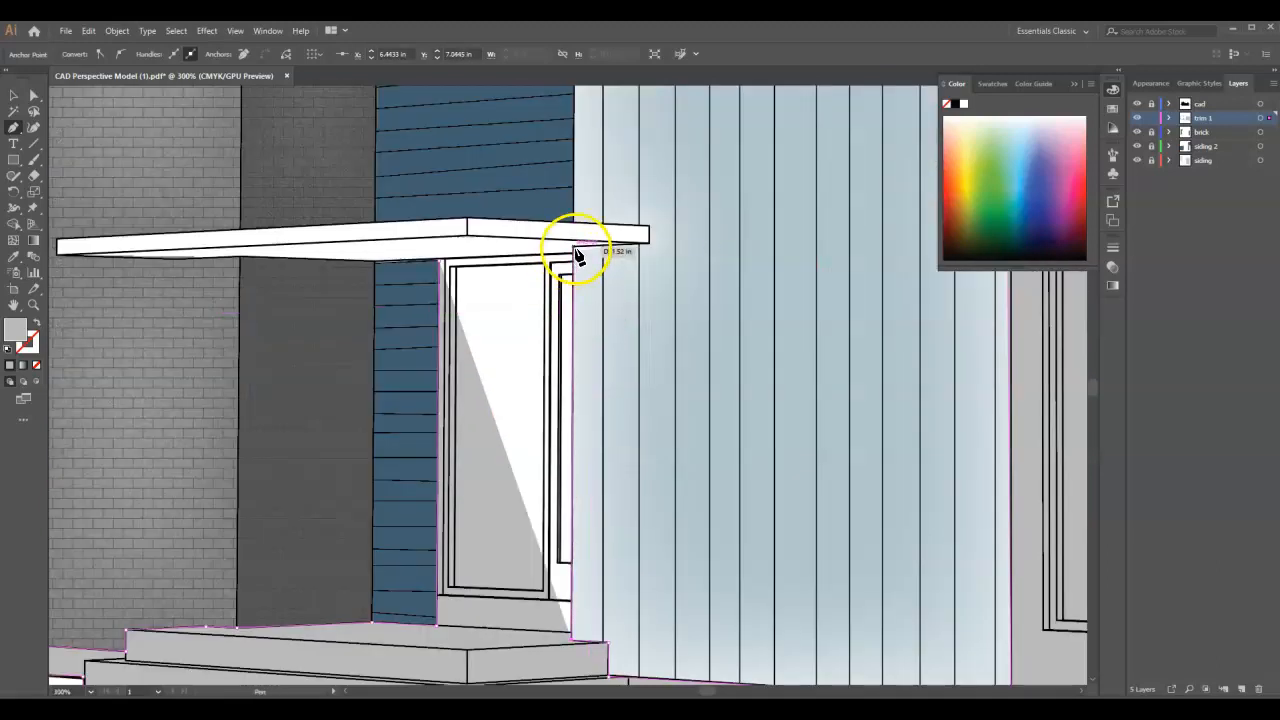
pyautogui.click(576, 249)
pyautogui.click(649, 227)
pyautogui.click(468, 219)
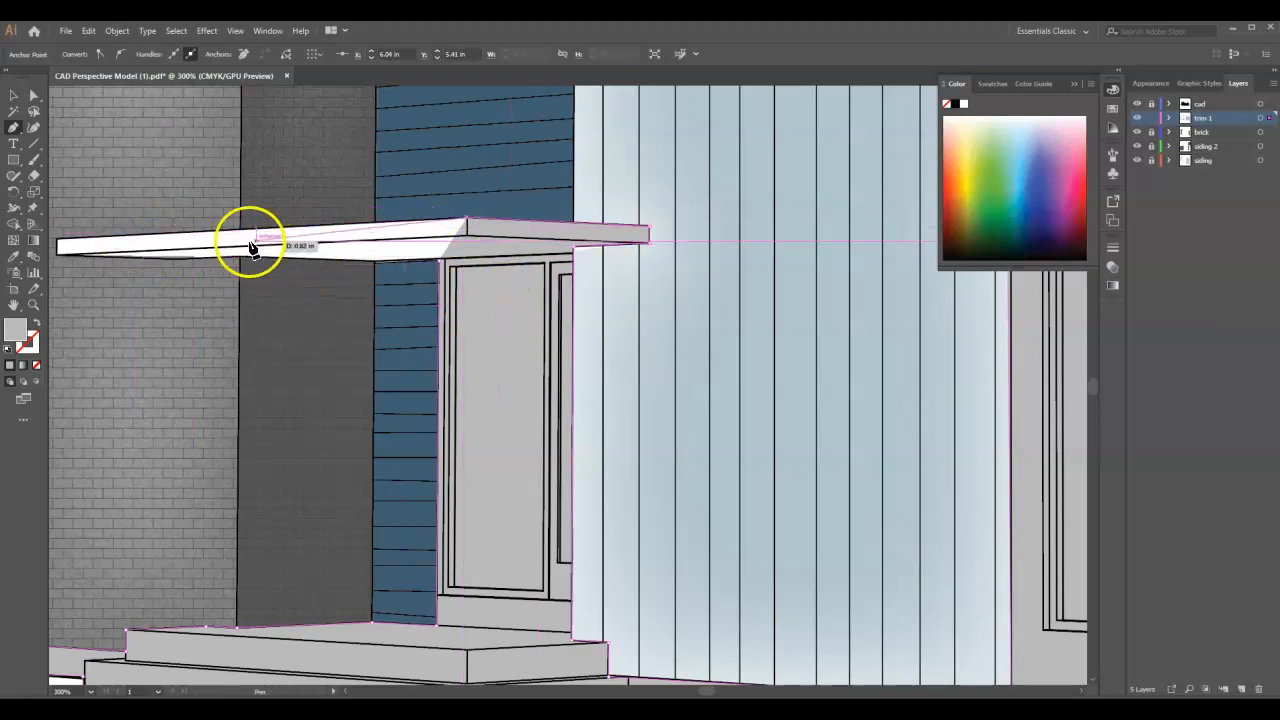
pyautogui.hotkey('ctrl', 'z')
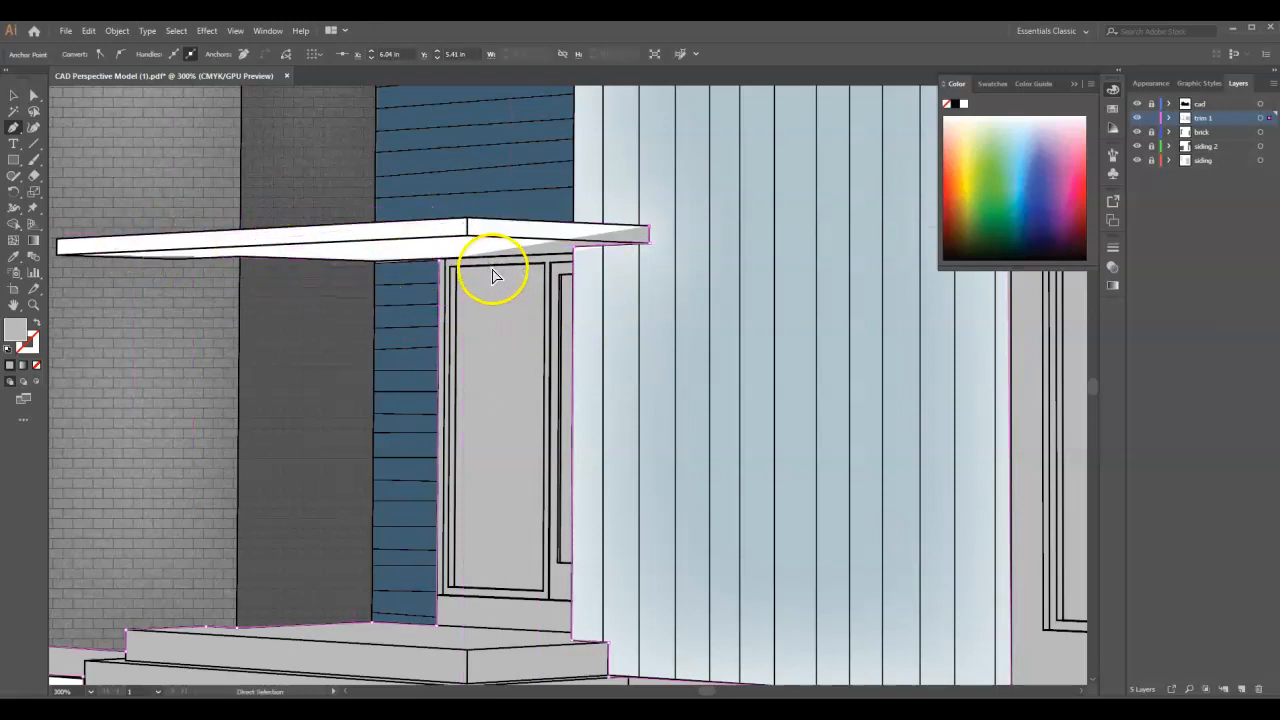
pyautogui.hotkey('ctrl', 'z')
# - Close the outline along the top of the entry door frame beneath the canopy, ending at its starting corner
pyautogui.click(573, 253)
pyautogui.click(440, 262)
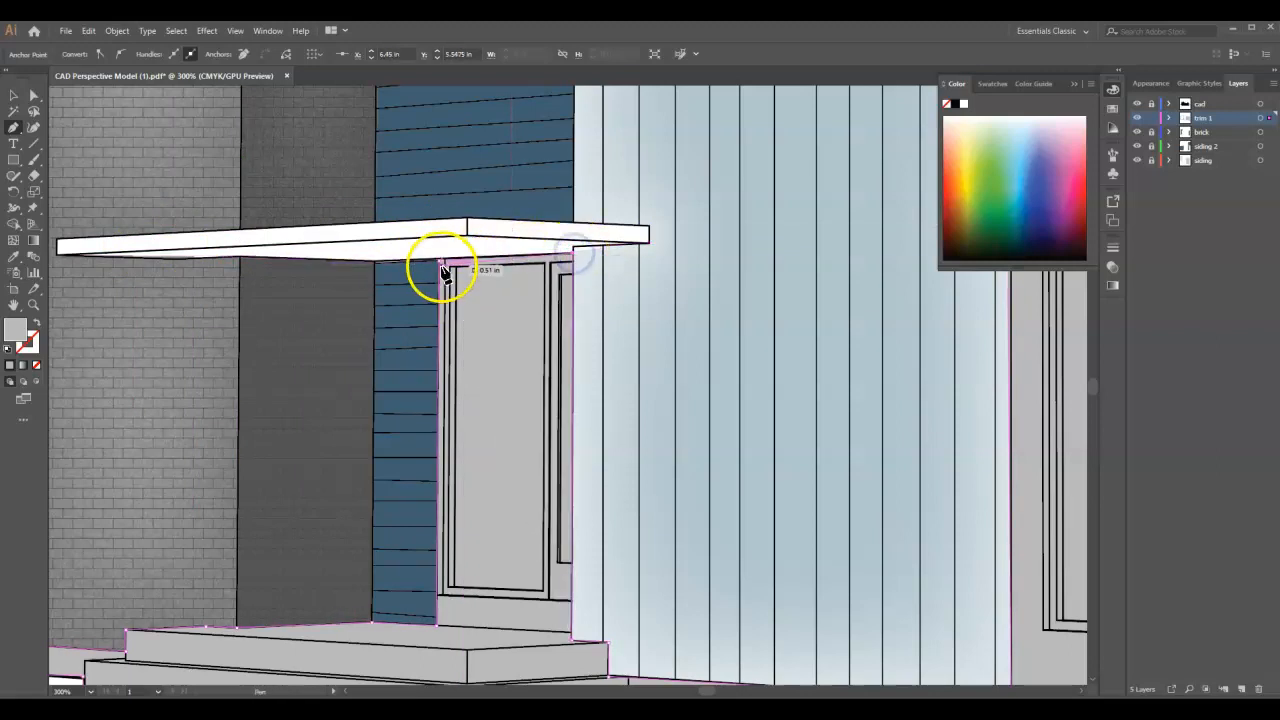
# - Draw a closed Pen tool shape over the terrace slab section extending beyond the far side of the right brick chimney
pyautogui.hotkey('ctrl', '0')
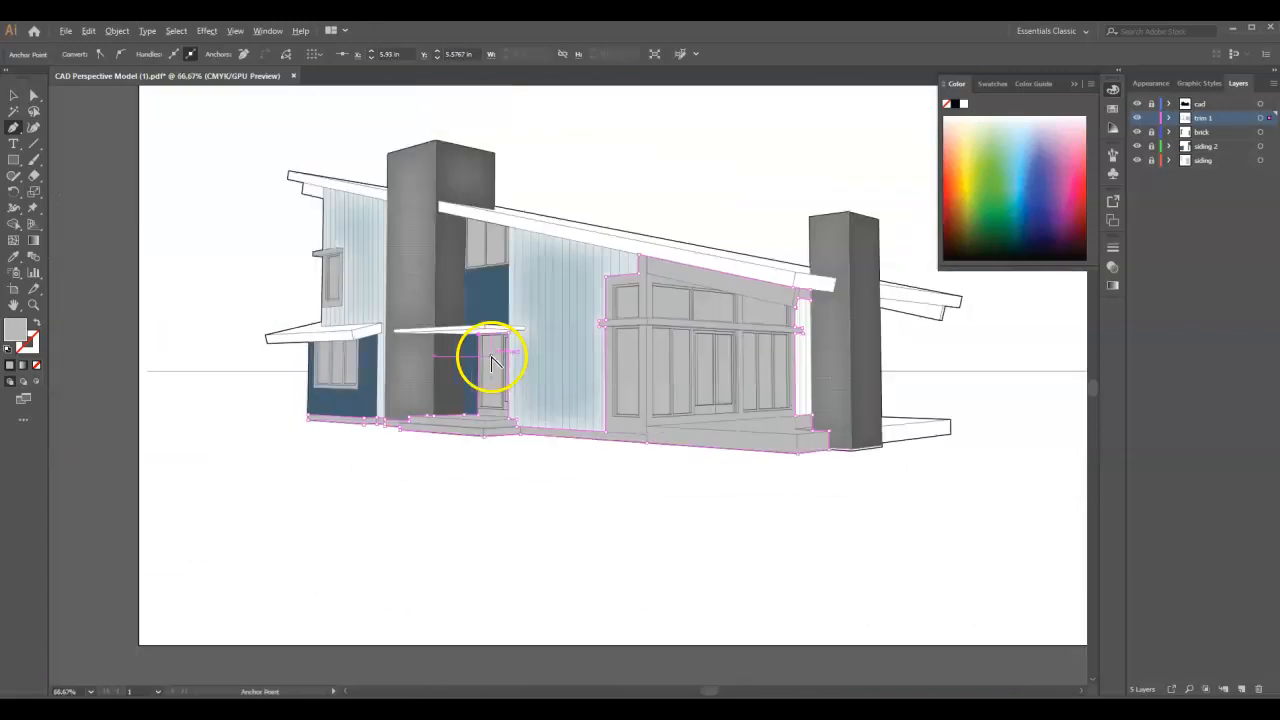
pyautogui.scroll(4, 954, 438)
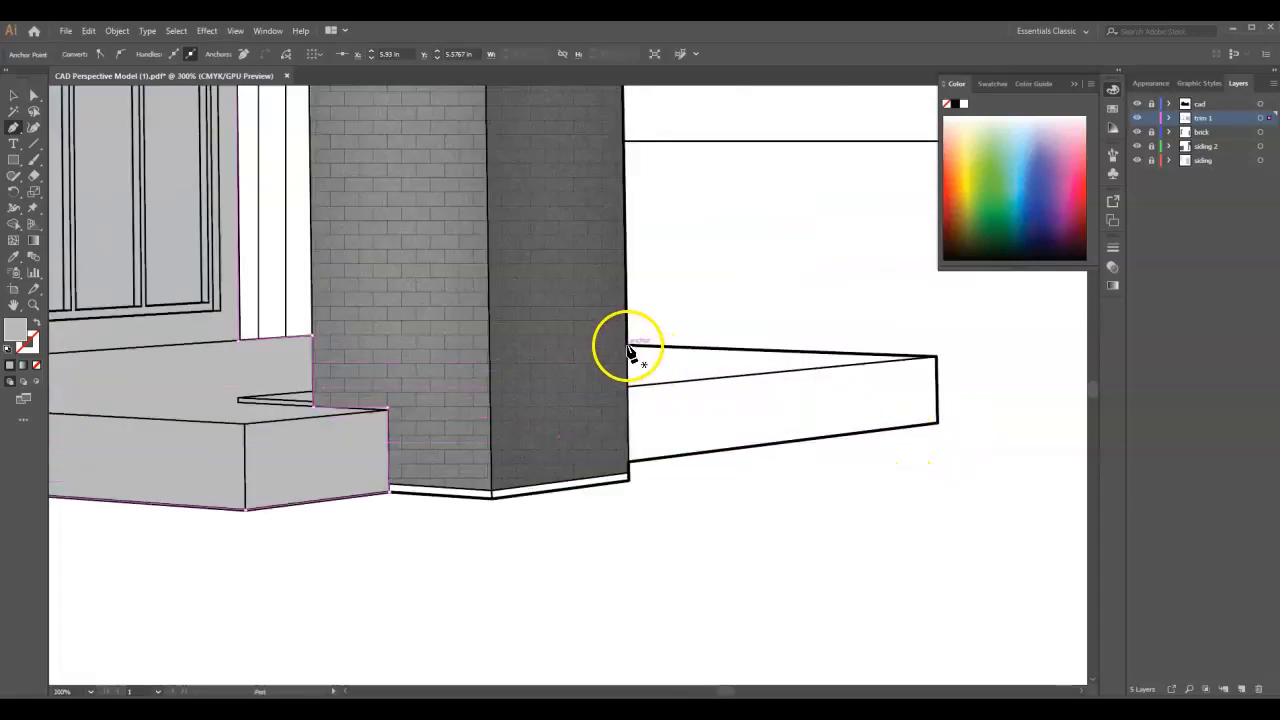
pyautogui.click(628, 348)
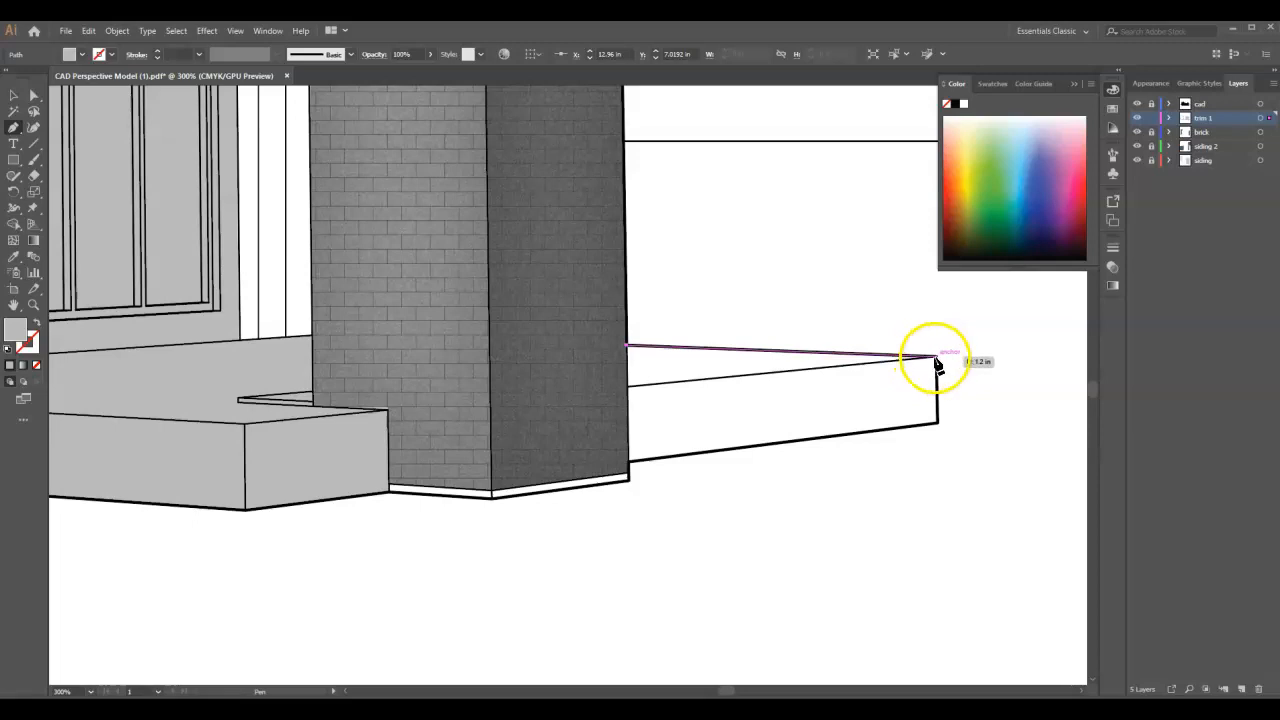
pyautogui.click(936, 356)
pyautogui.click(936, 424)
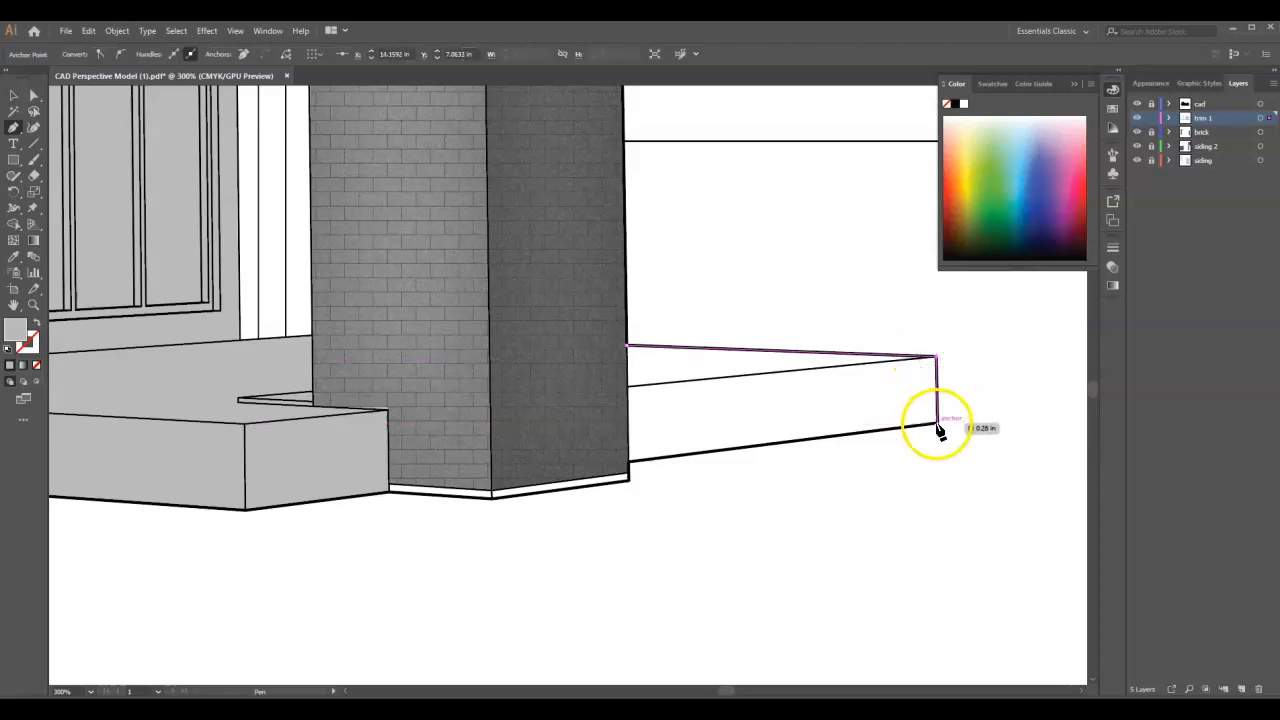
pyautogui.click(627, 461)
pyautogui.click(628, 348)
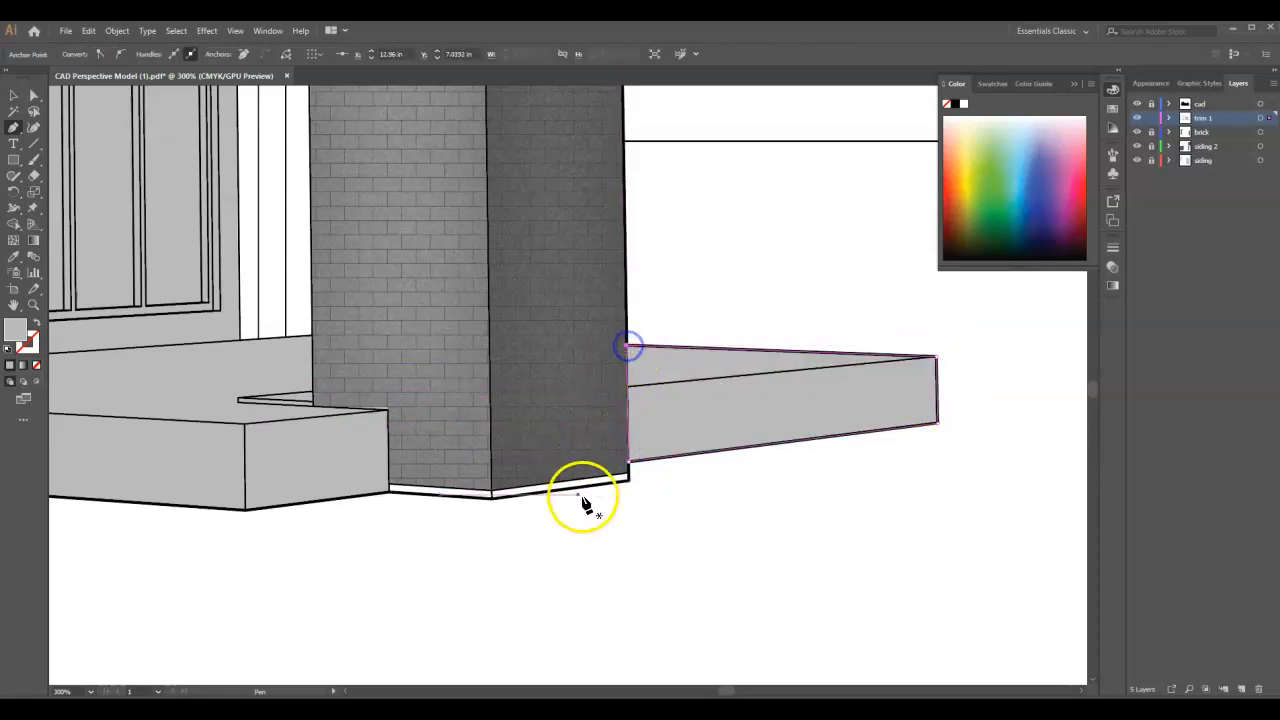
# - Draw a closed Pen tool shape over the thin base strip beneath both faces of the right brick chimney
pyautogui.click(389, 492)
pyautogui.click(492, 497)
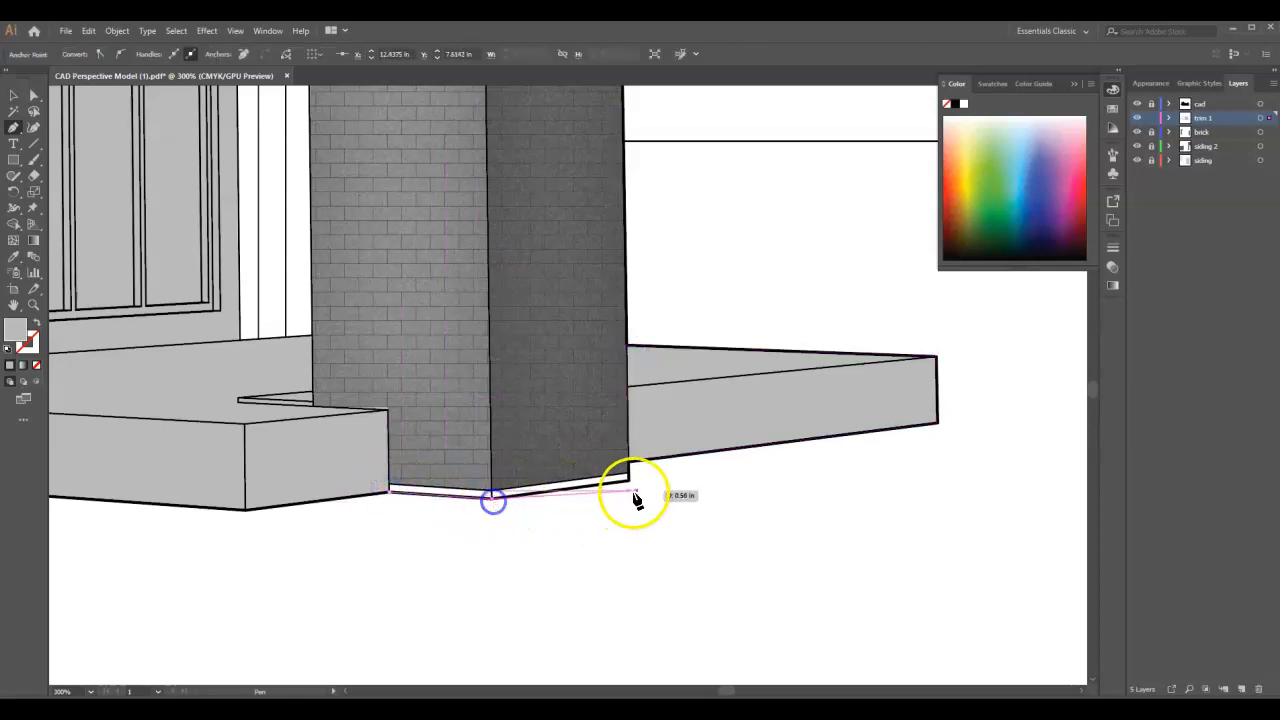
pyautogui.click(629, 479)
pyautogui.click(494, 490)
pyautogui.click(391, 487)
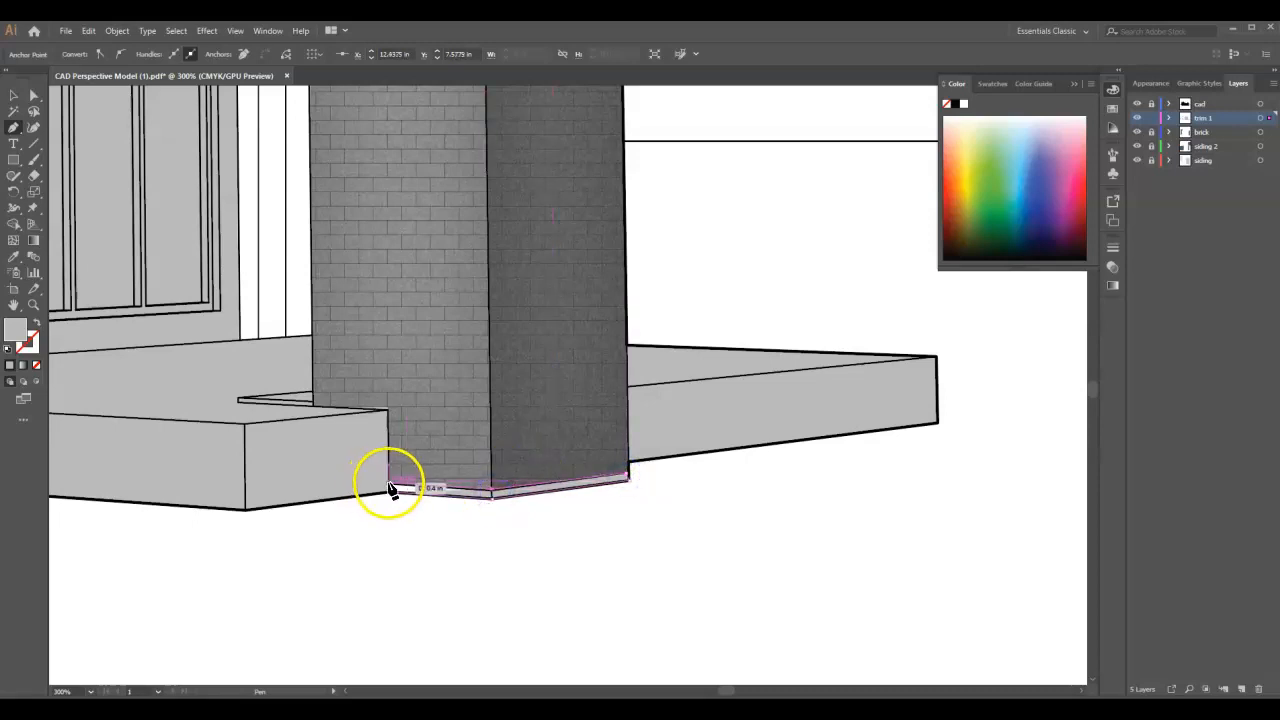
pyautogui.click(391, 493)
# - Draw a closed Pen tool shape over the beam under the roof overhang on the far side of the right chimney
pyautogui.scroll(-3, 771, 534)
pyautogui.scroll(1, 794, 312)
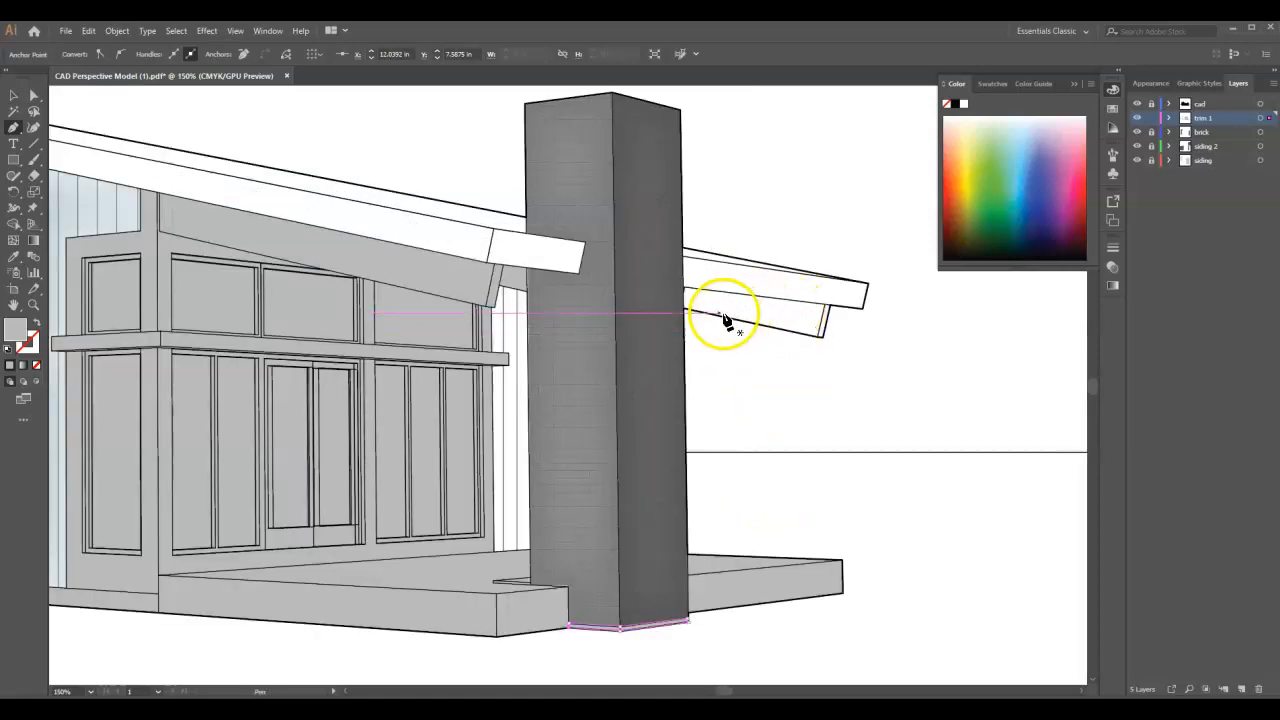
pyautogui.click(684, 289)
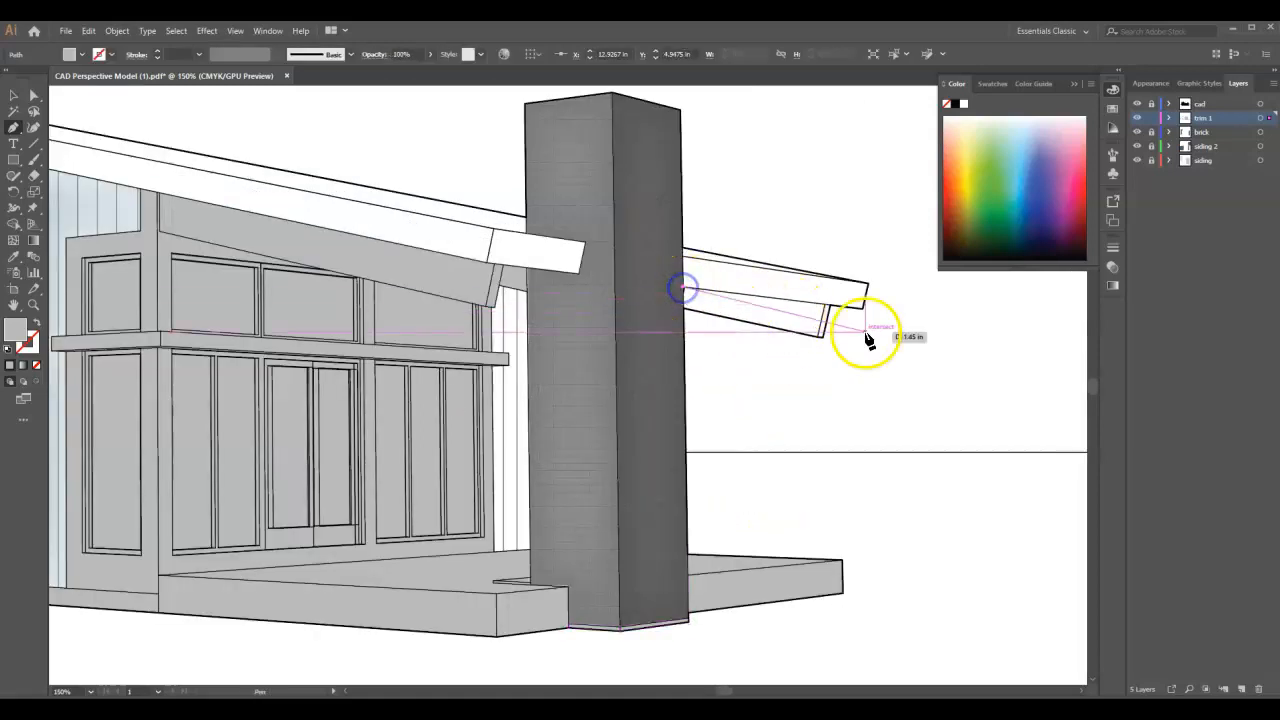
pyautogui.click(829, 307)
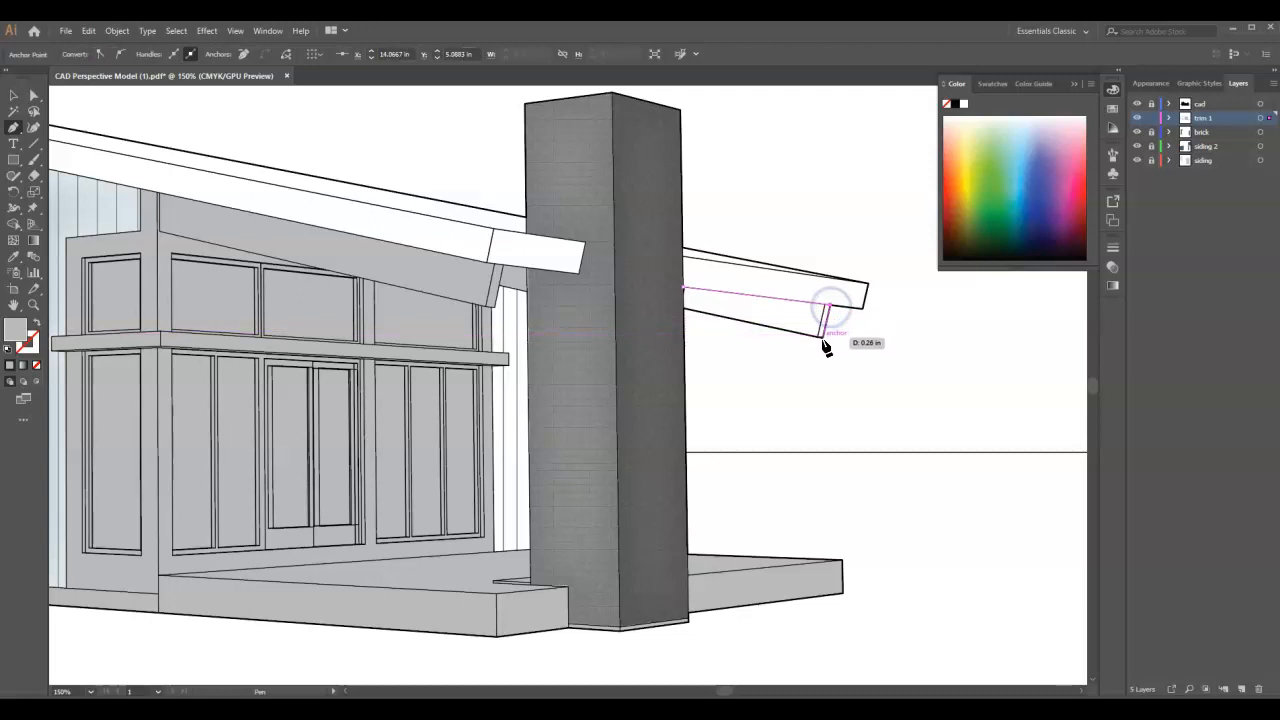
pyautogui.click(822, 337)
pyautogui.click(690, 313)
pyautogui.click(685, 309)
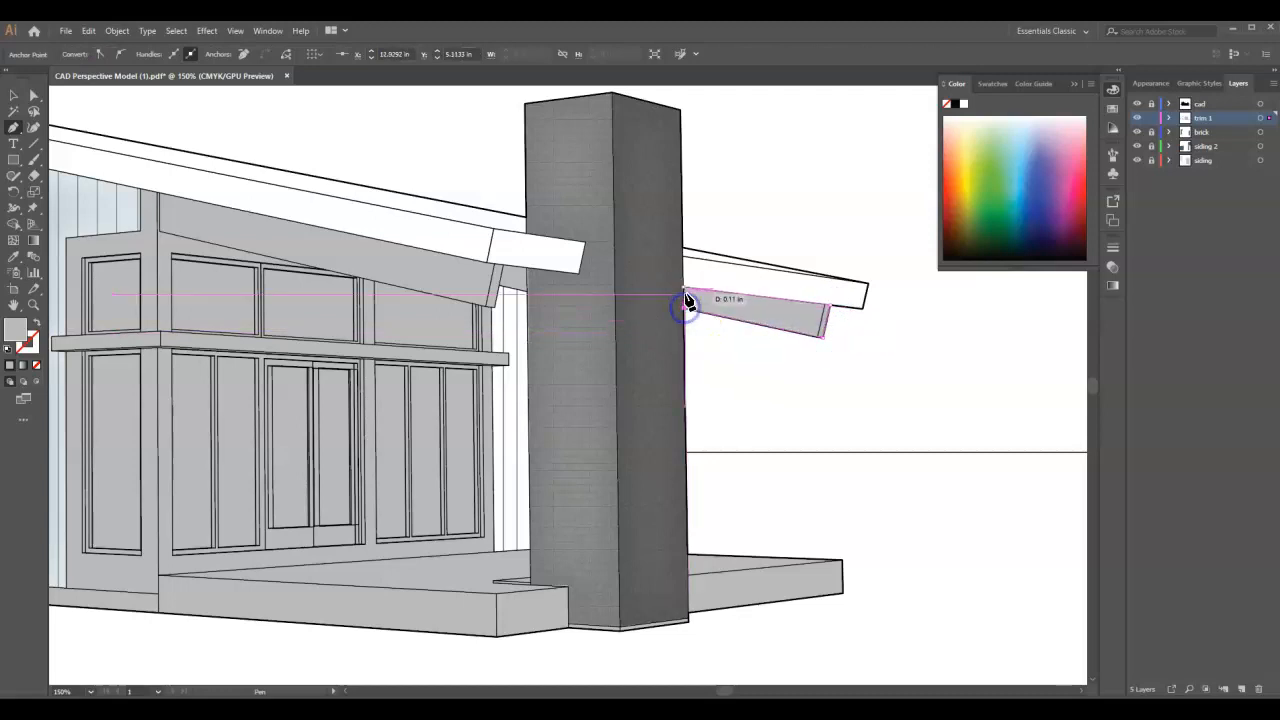
# - Recolour all the shapes on the trim 1 layer white and lock that layer
pyautogui.hotkey('ctrl', '0')
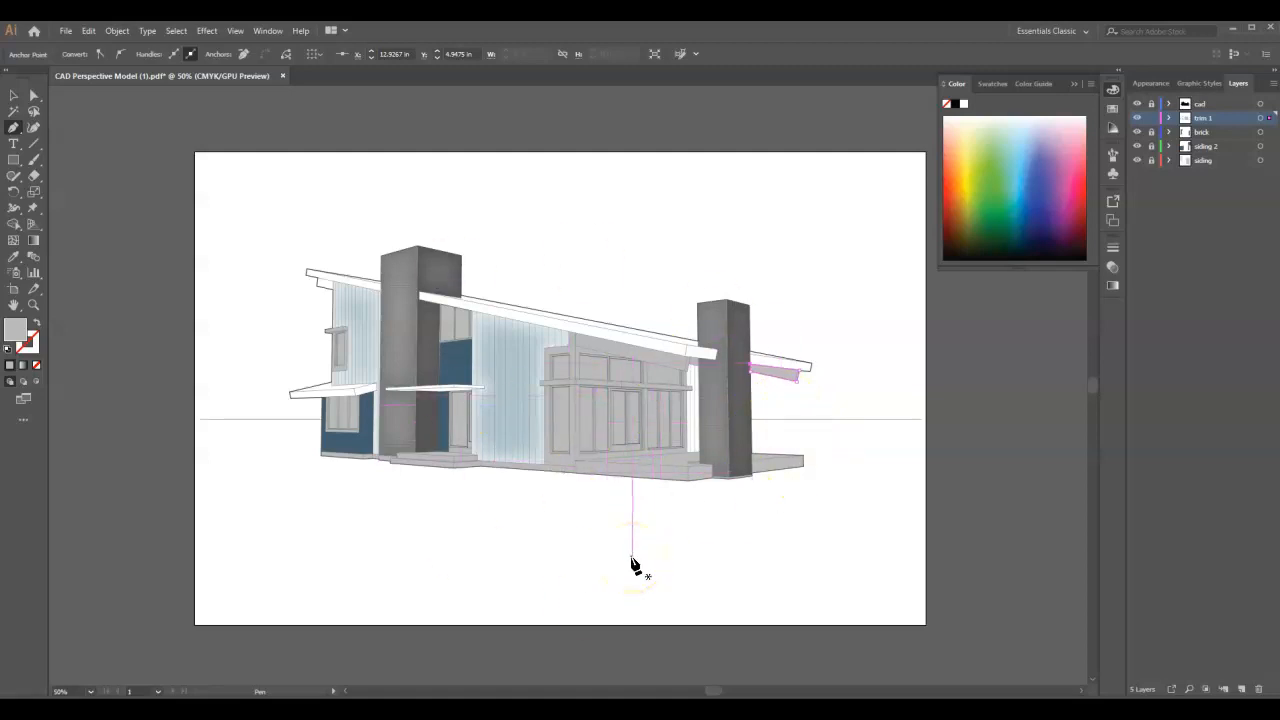
pyautogui.hotkey('ctrl', 'a')
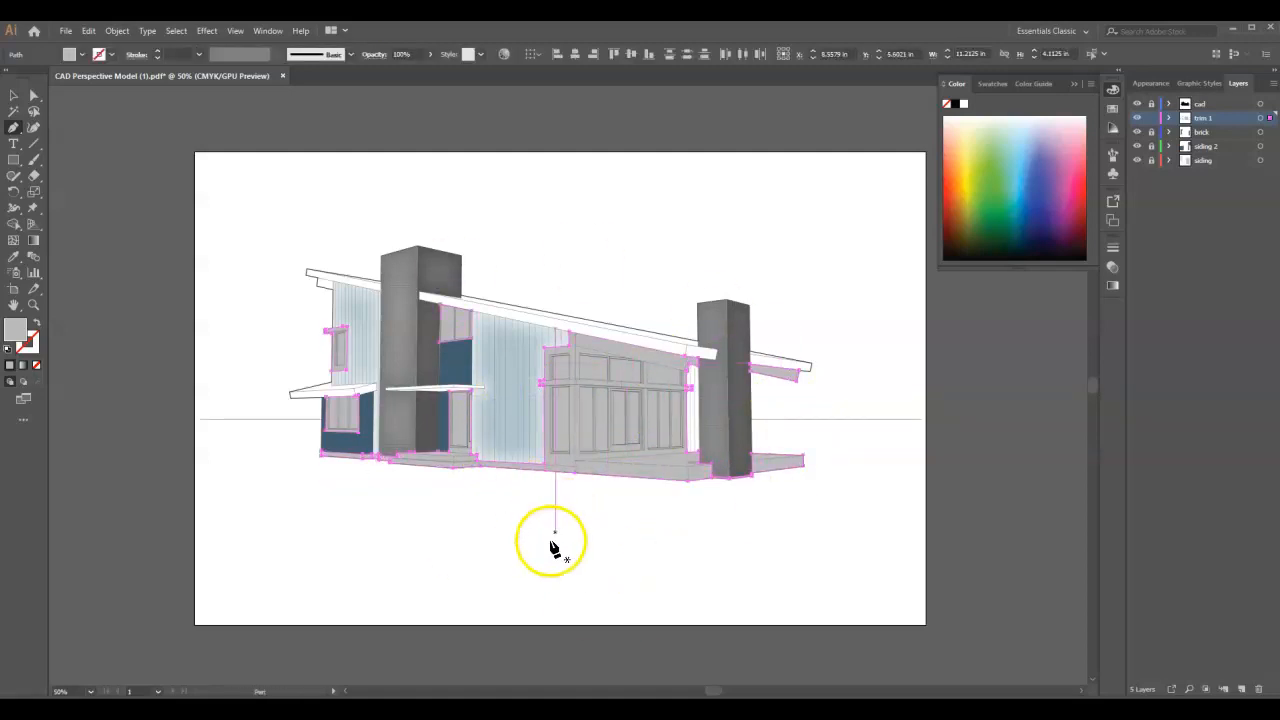
pyautogui.moveTo(56, 140); pyautogui.dragTo(8, 64)
pyautogui.click(326, 74)
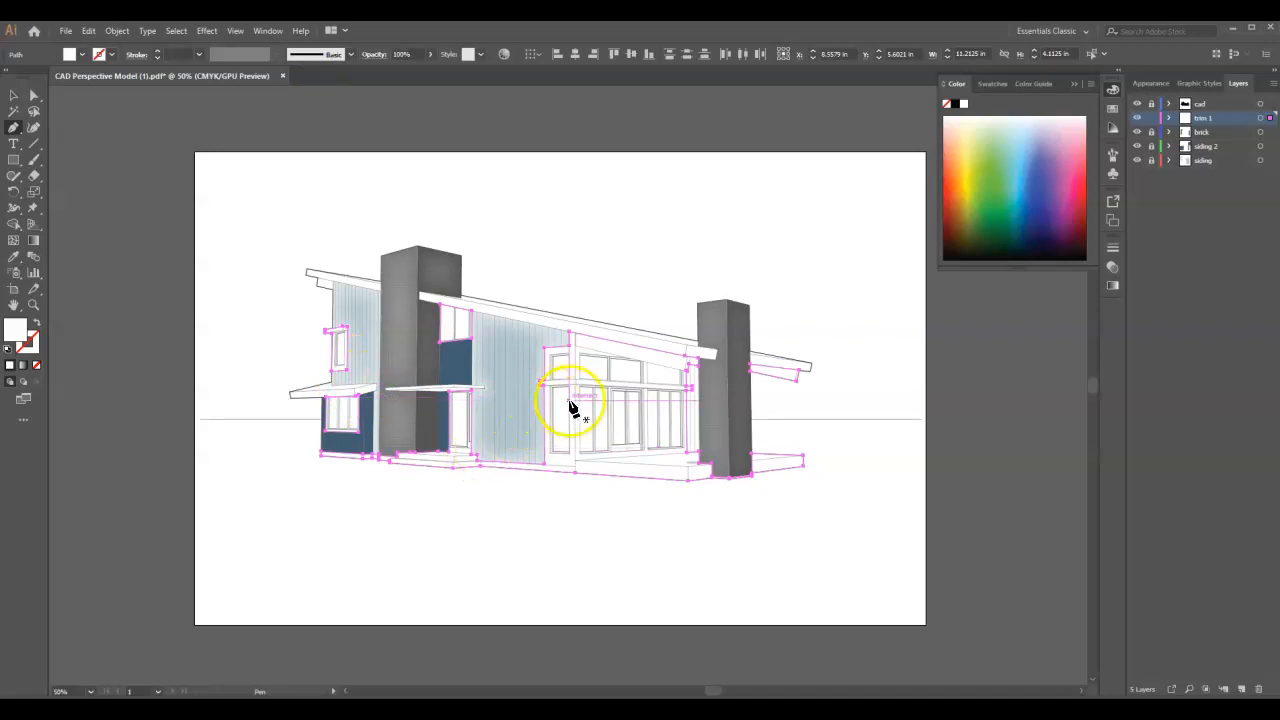
pyautogui.click(1151, 118)
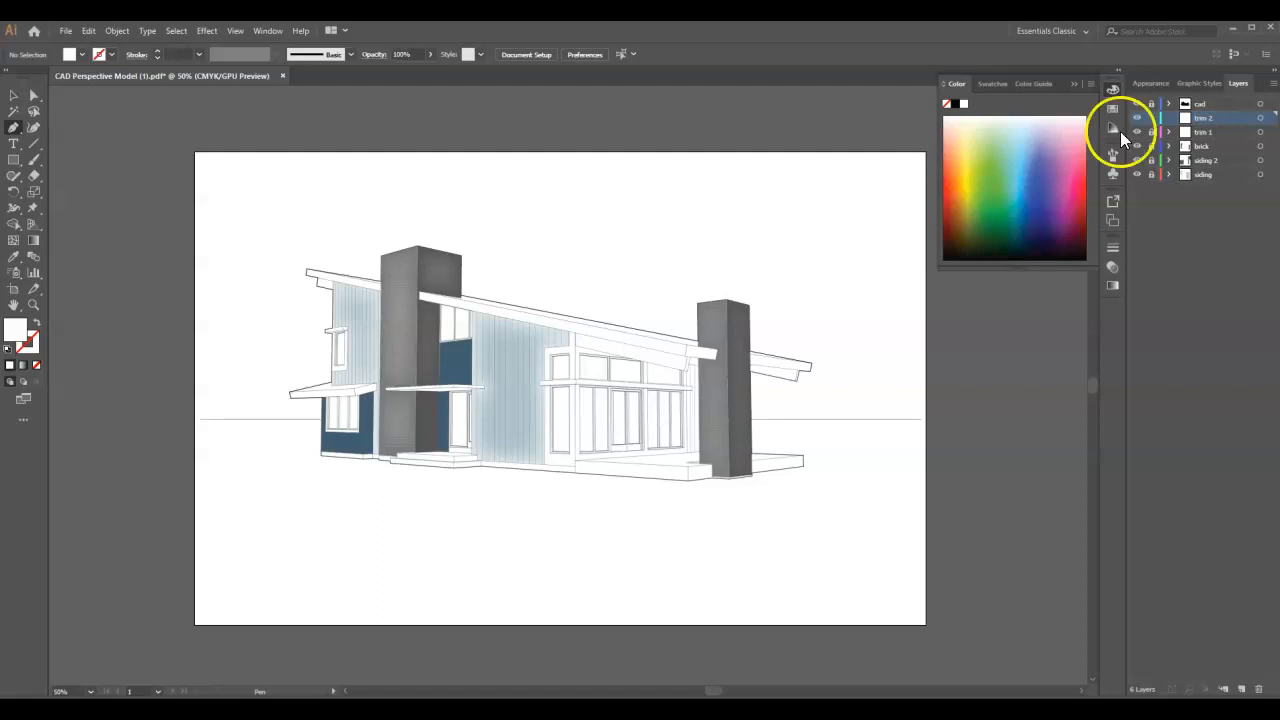
# - Set the fill colour to dark grey for drawing on the new trim 2 layer
pyautogui.doubleClick(14, 330)
pyautogui.moveTo(18, 140); pyautogui.dragTo(17, 178)
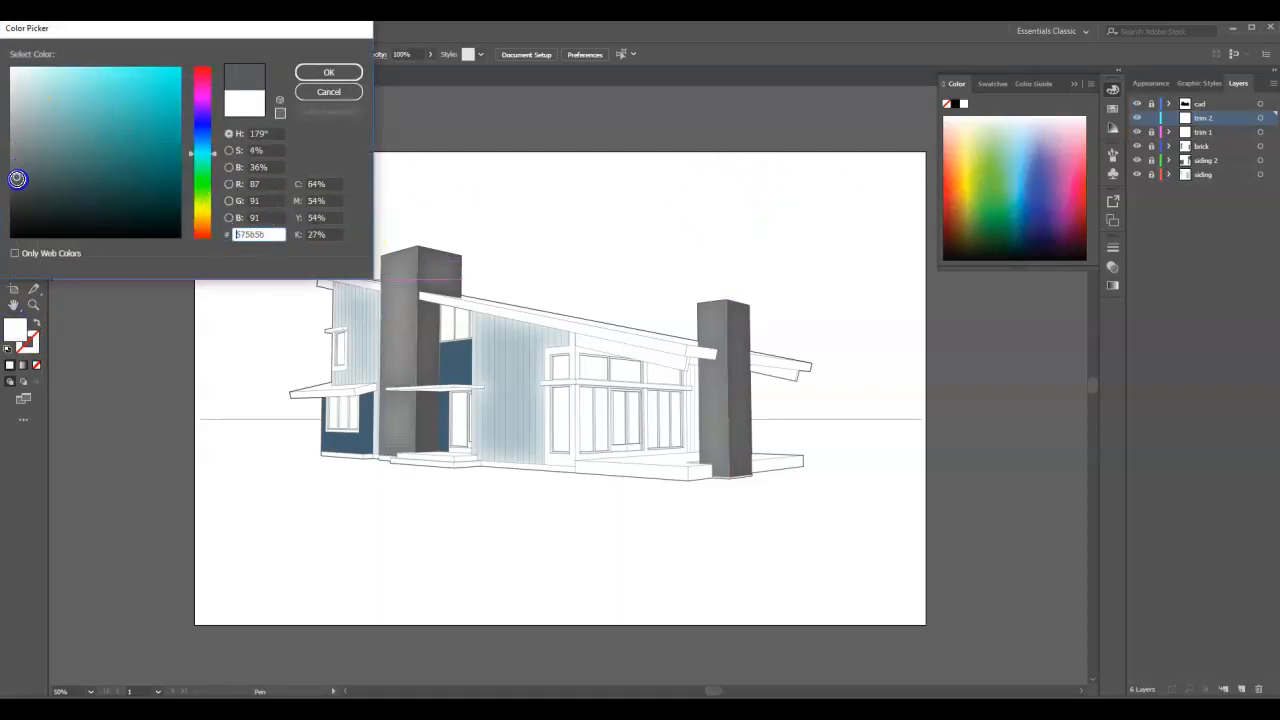
pyautogui.click(327, 73)
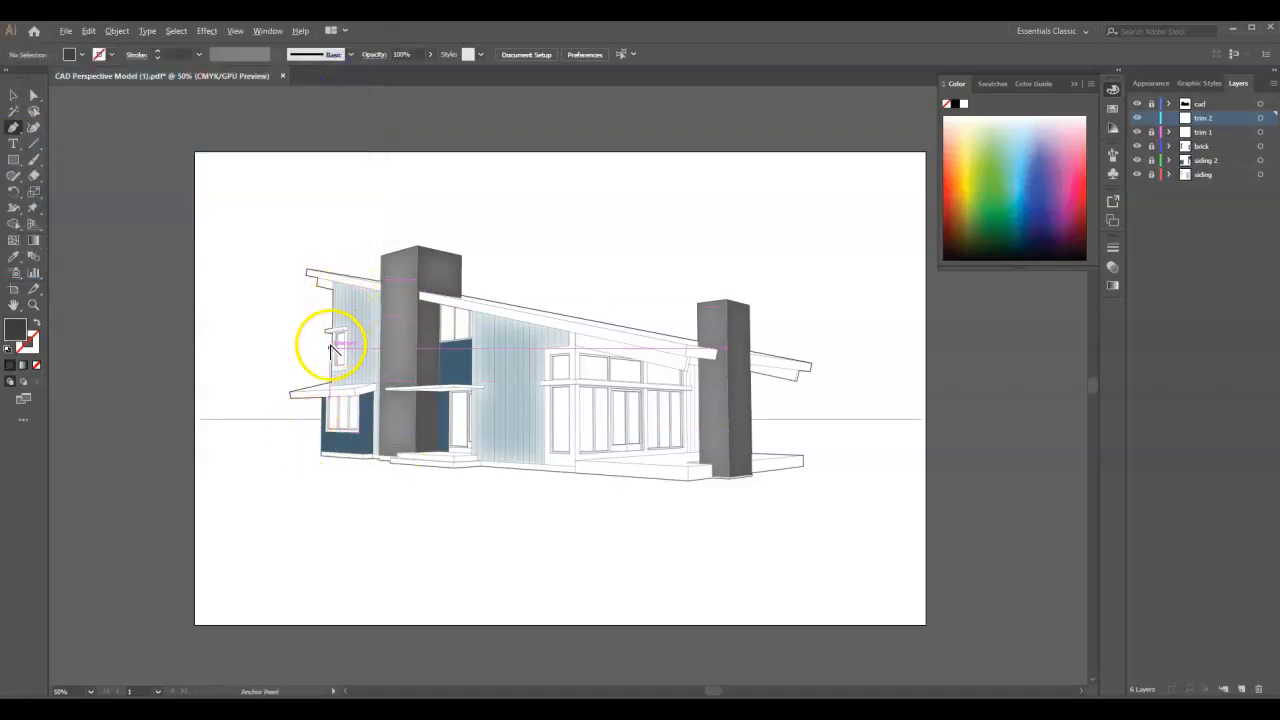
# - Draw a closed Pen tool shape over the front and side fascia of the small roof above the lower left window
pyautogui.scroll(4, 322, 380)
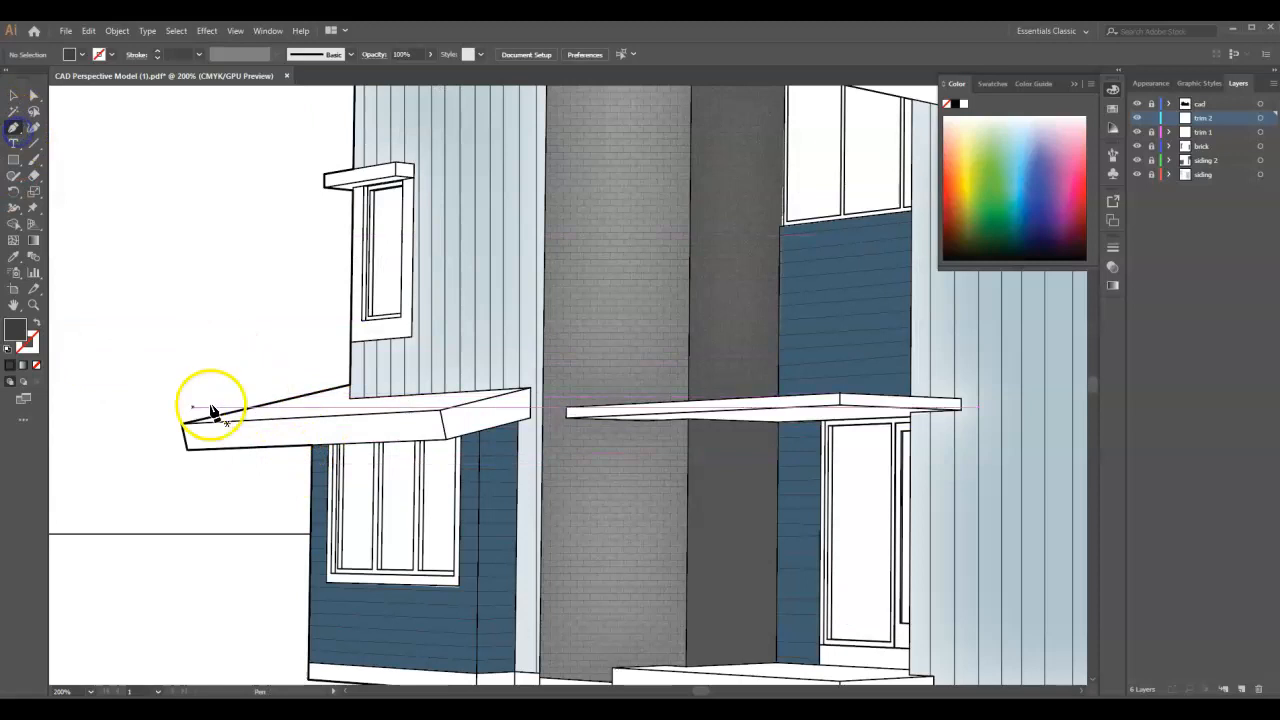
pyautogui.click(181, 426)
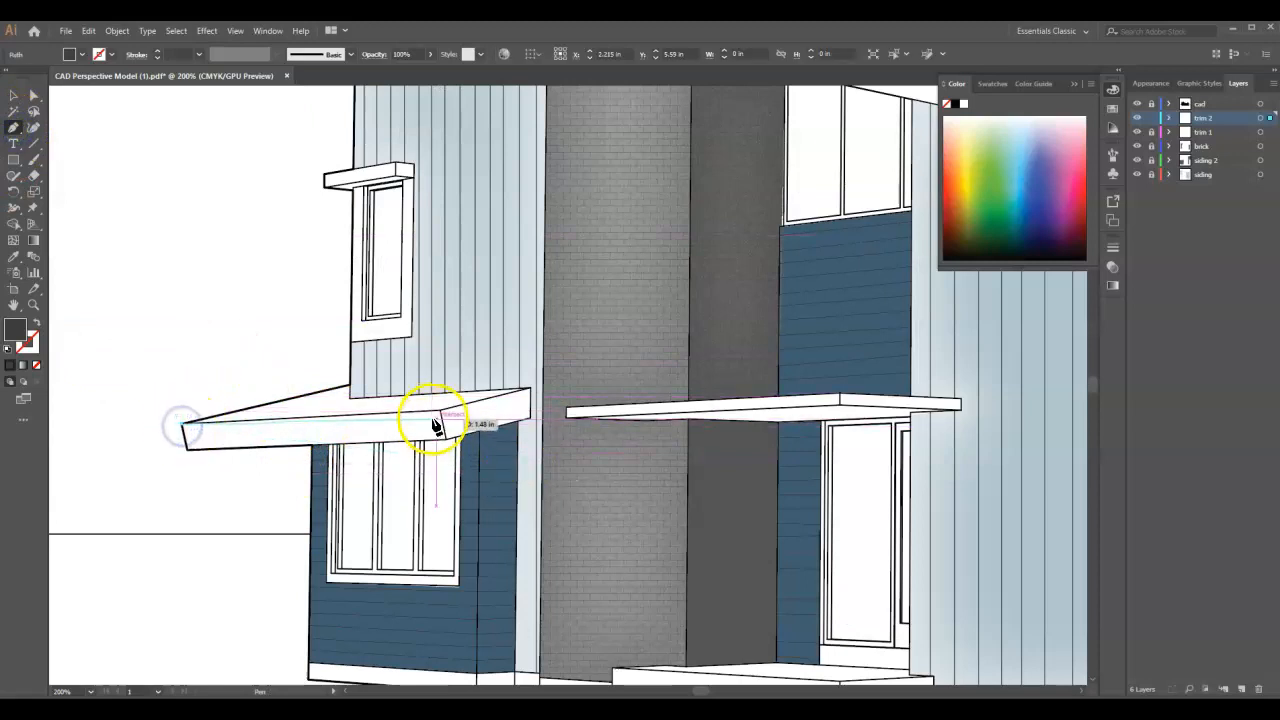
pyautogui.click(441, 410)
pyautogui.click(529, 391)
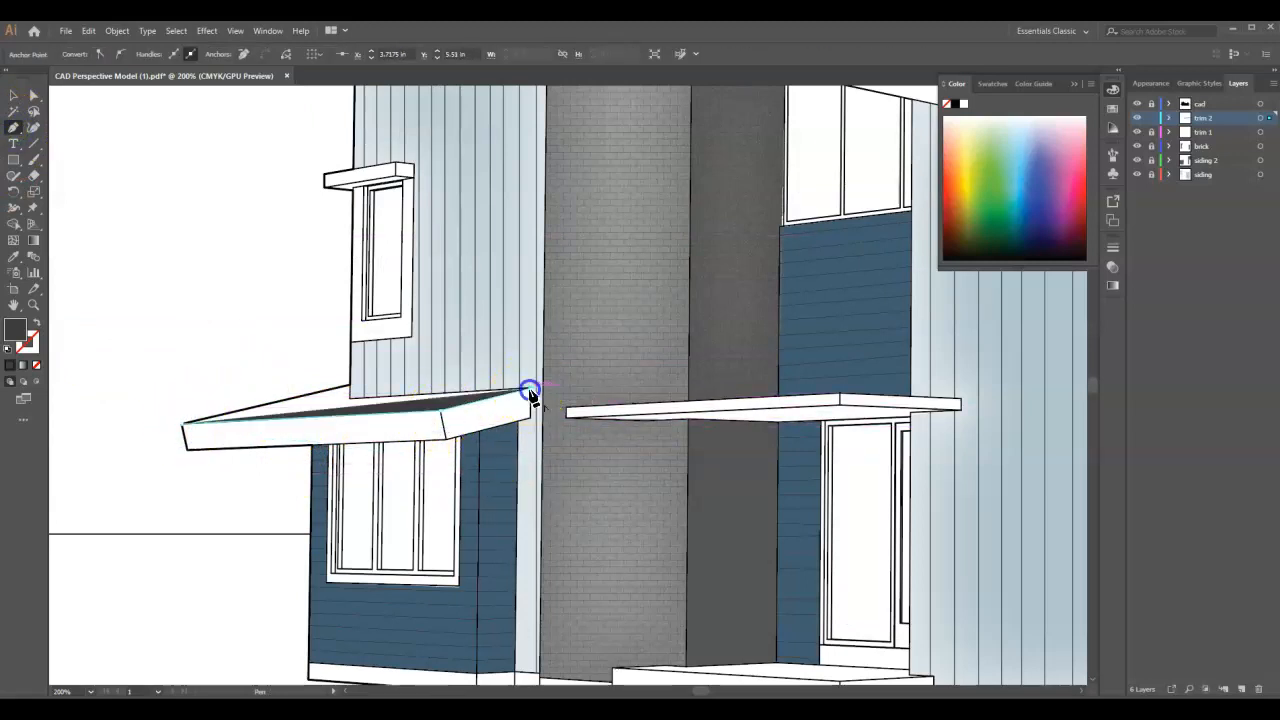
pyautogui.click(530, 416)
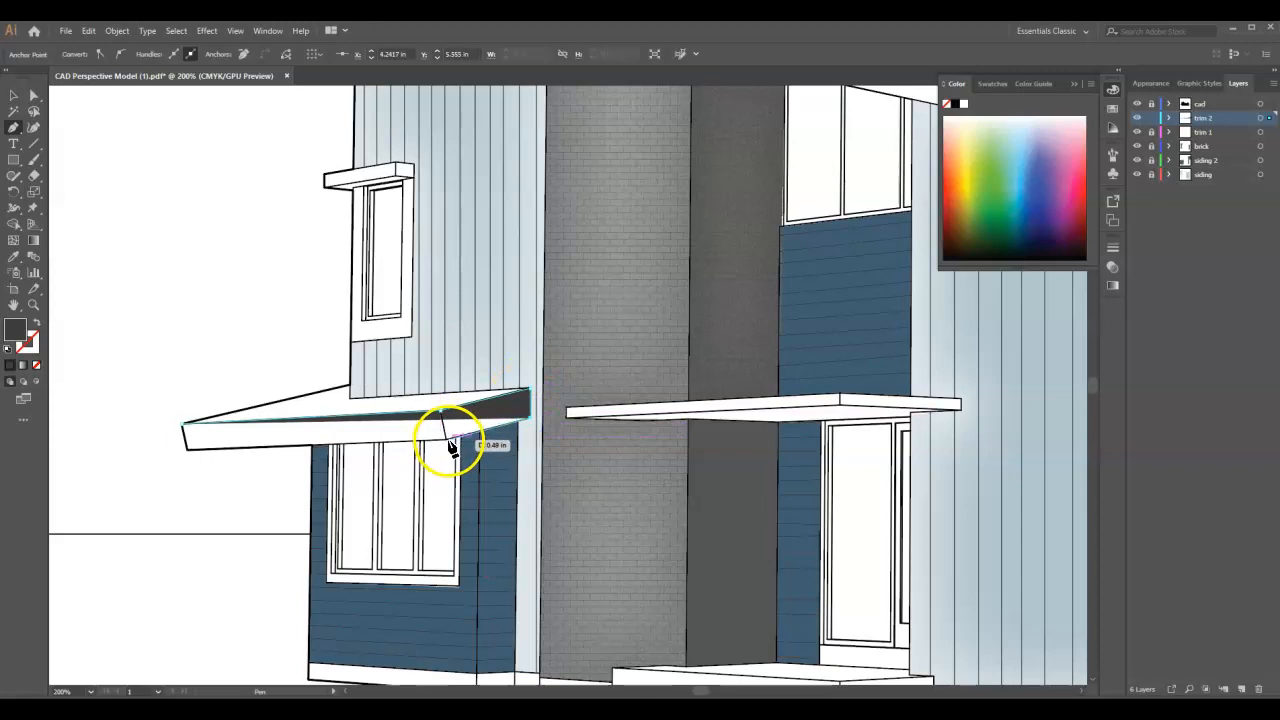
pyautogui.click(446, 440)
pyautogui.click(188, 447)
pyautogui.click(185, 432)
# - Draw a closed Pen tool shape over the main roof's fascia from its high end to the left brick chimney
pyautogui.scroll(-2, 220, 491)
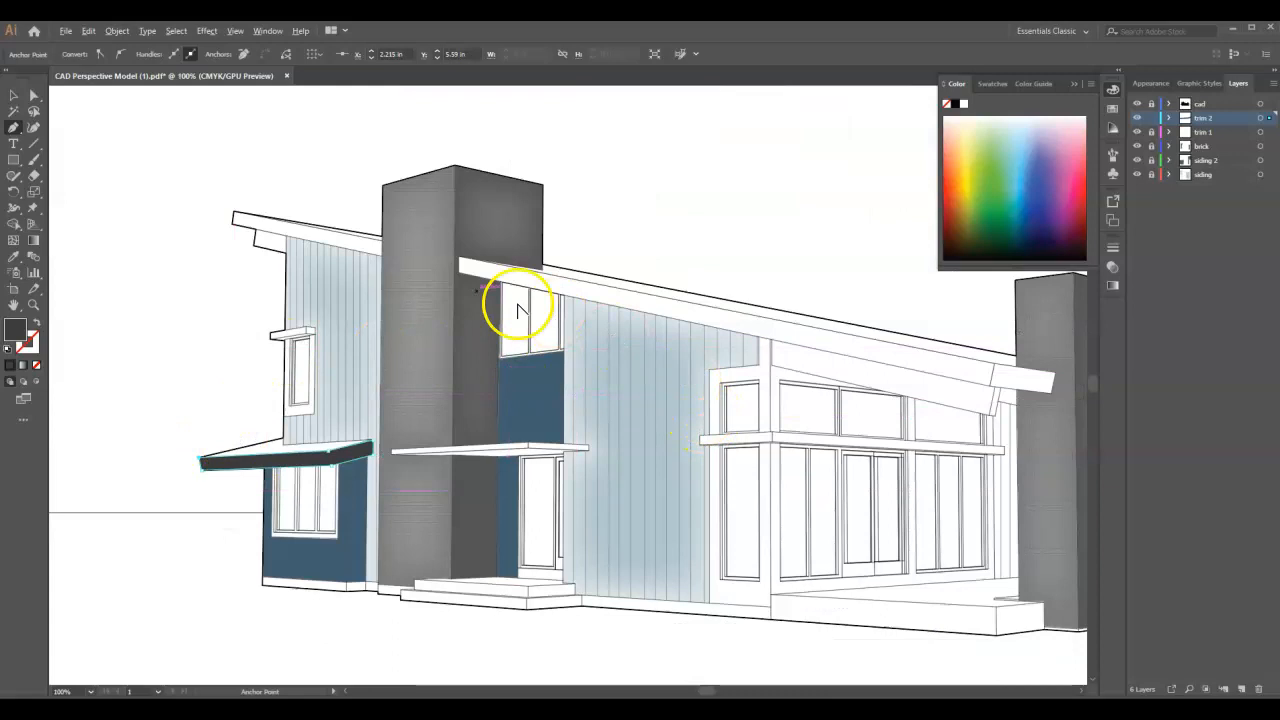
pyautogui.scroll(1, 275, 222)
pyautogui.scroll(2, 212, 223)
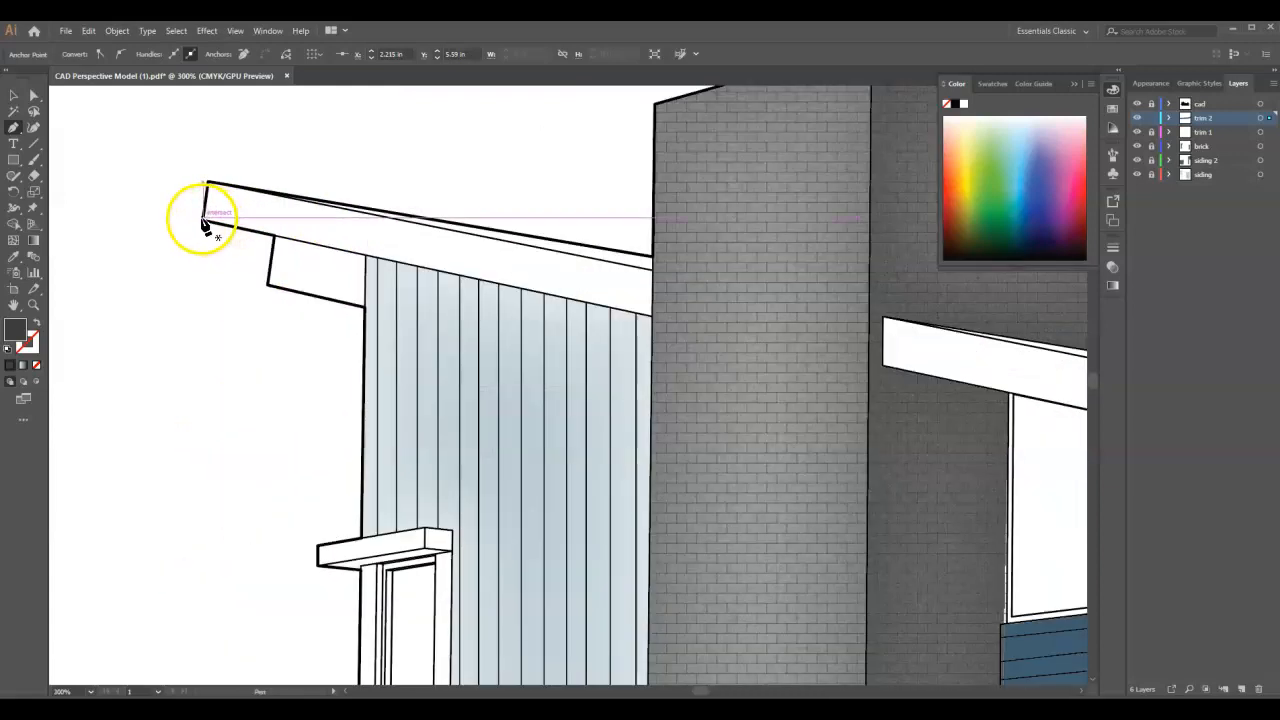
pyautogui.click(202, 222)
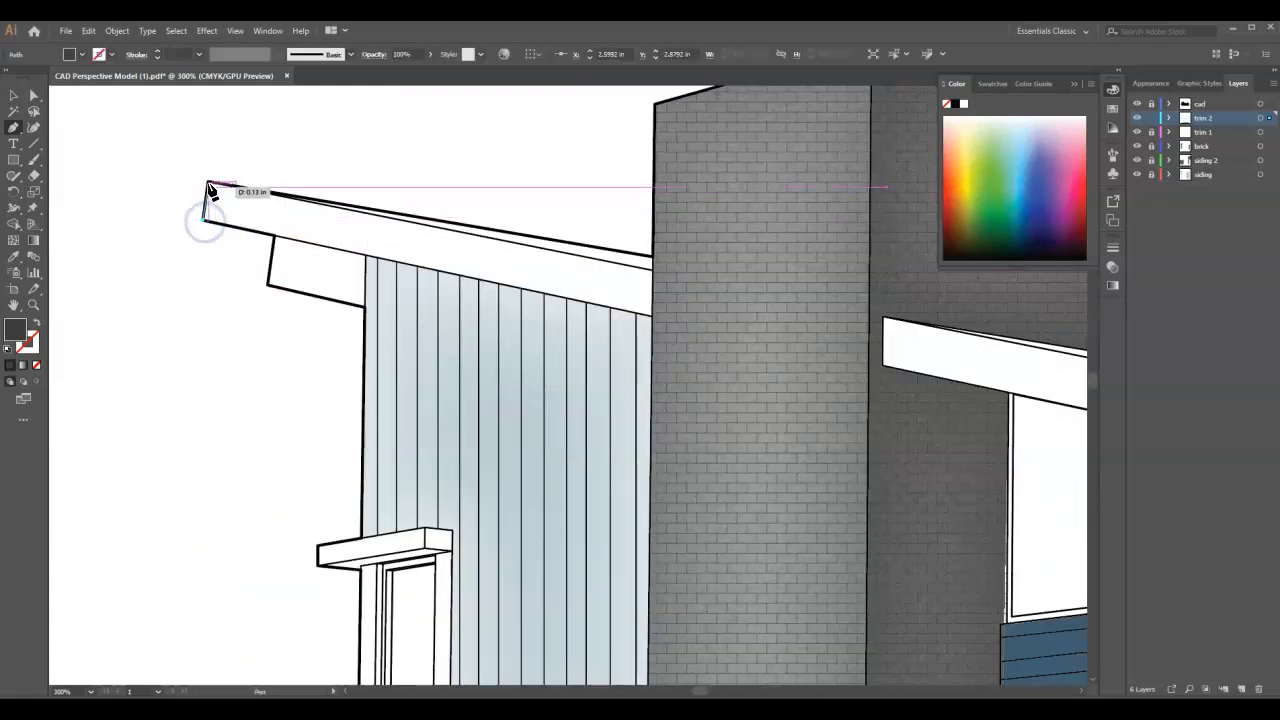
pyautogui.click(208, 185)
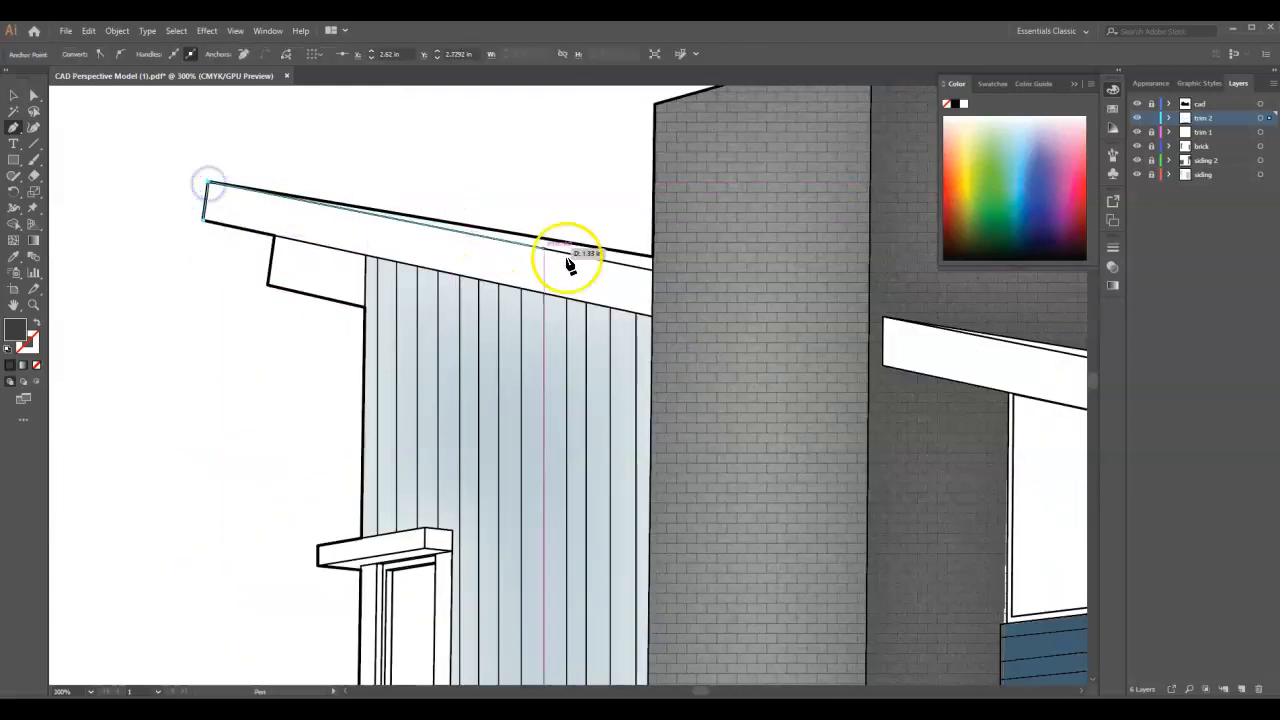
pyautogui.click(651, 272)
pyautogui.click(652, 315)
pyautogui.click(203, 222)
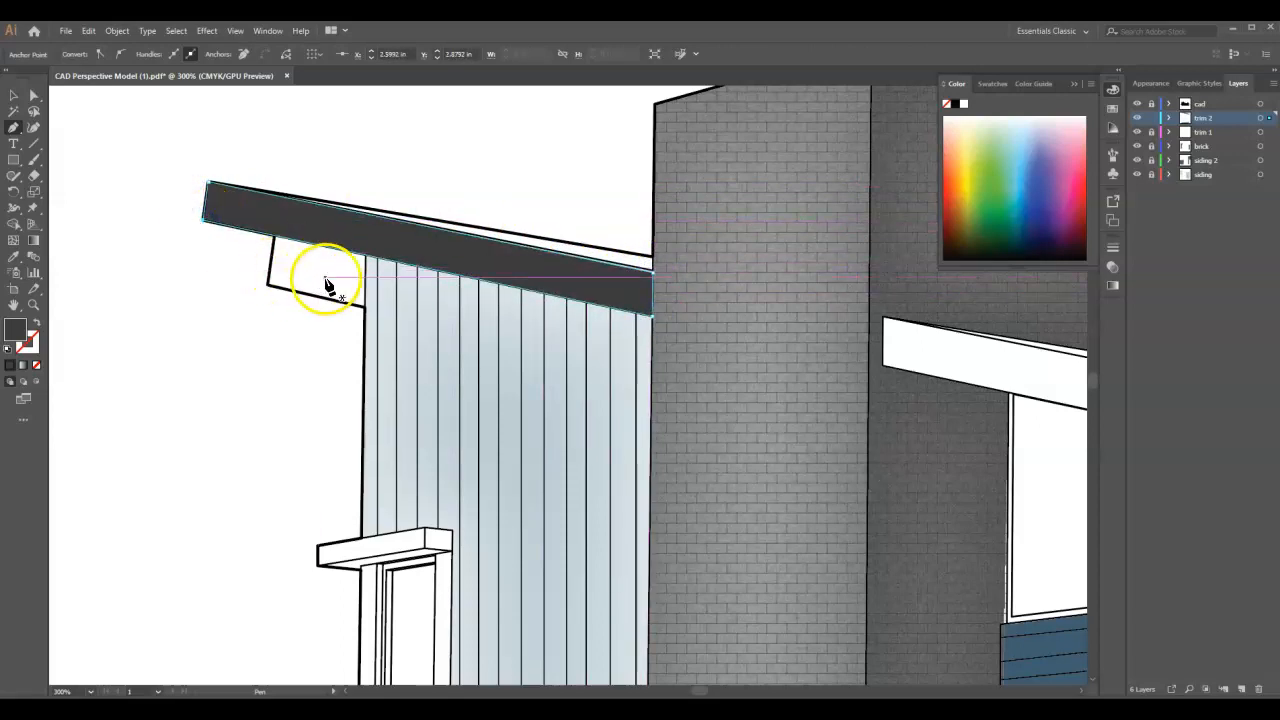
# - Draw a Pen tool shape over the long main roof fascia from the left chimney to its end across the right chimney
pyautogui.scroll(-3, 232, 267)
pyautogui.scroll(-1, 230, 262)
pyautogui.scroll(2, 702, 363)
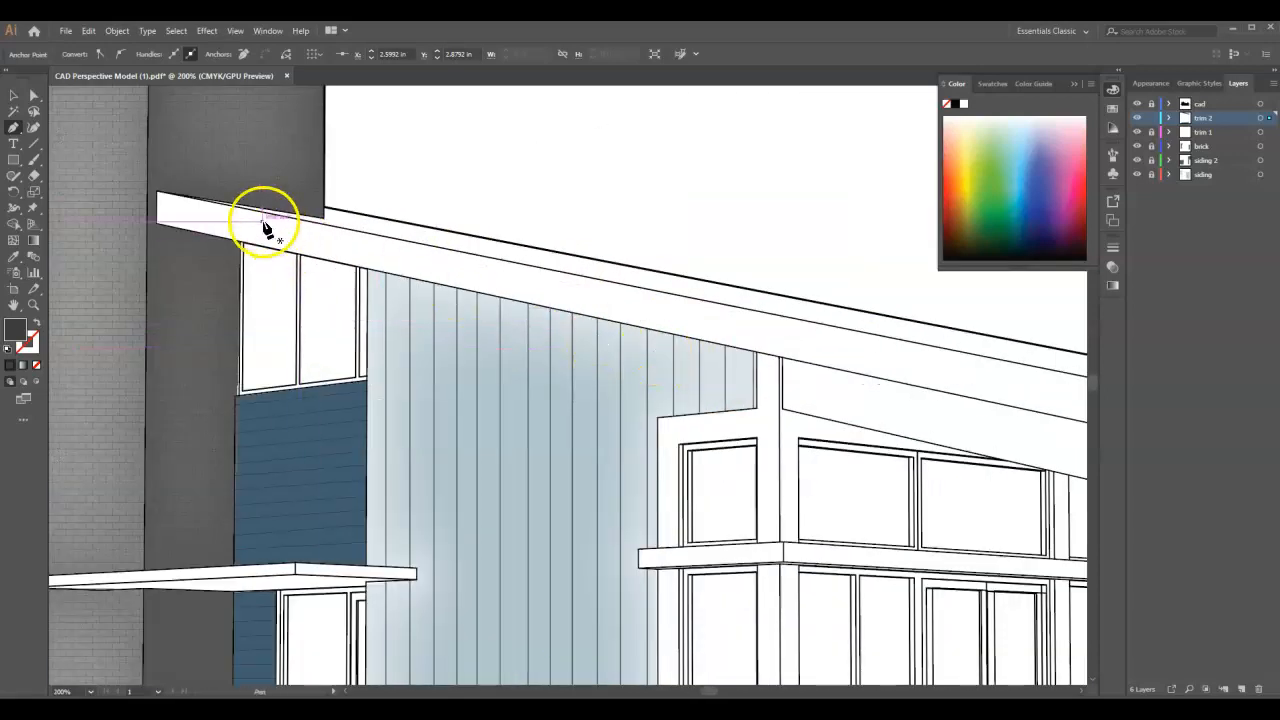
pyautogui.scroll(-1, 149, 240)
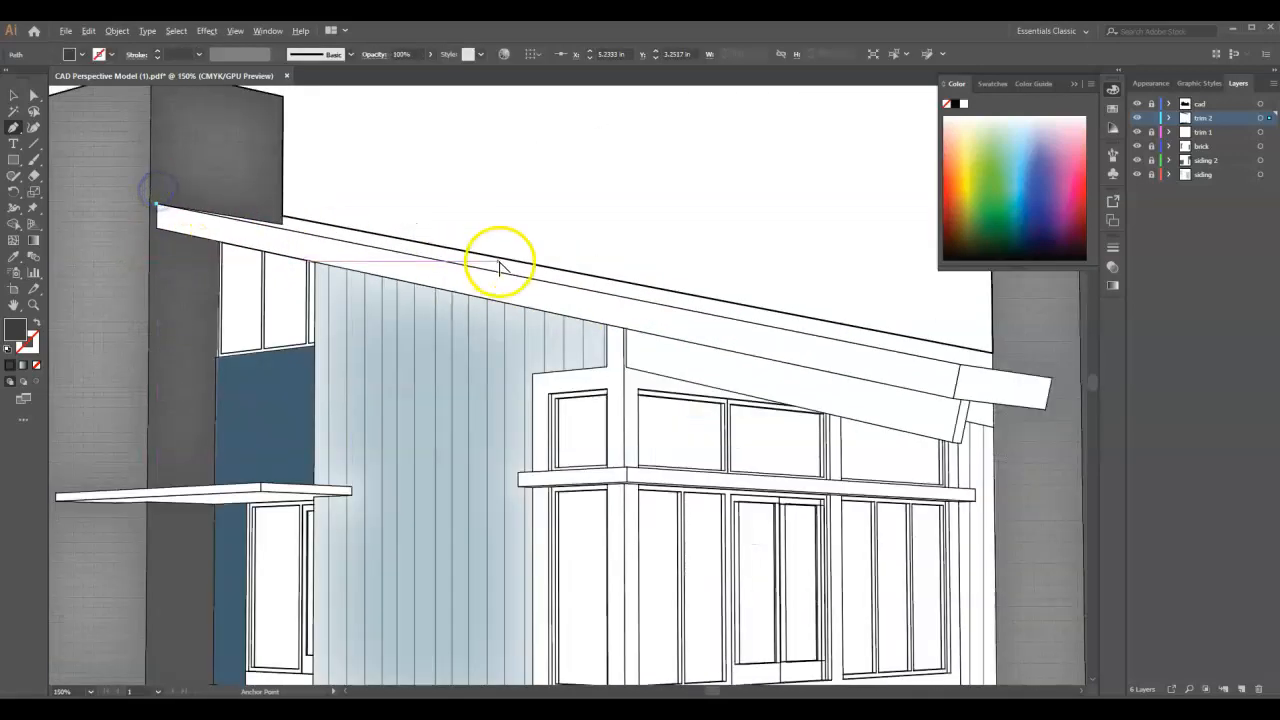
pyautogui.click(985, 372)
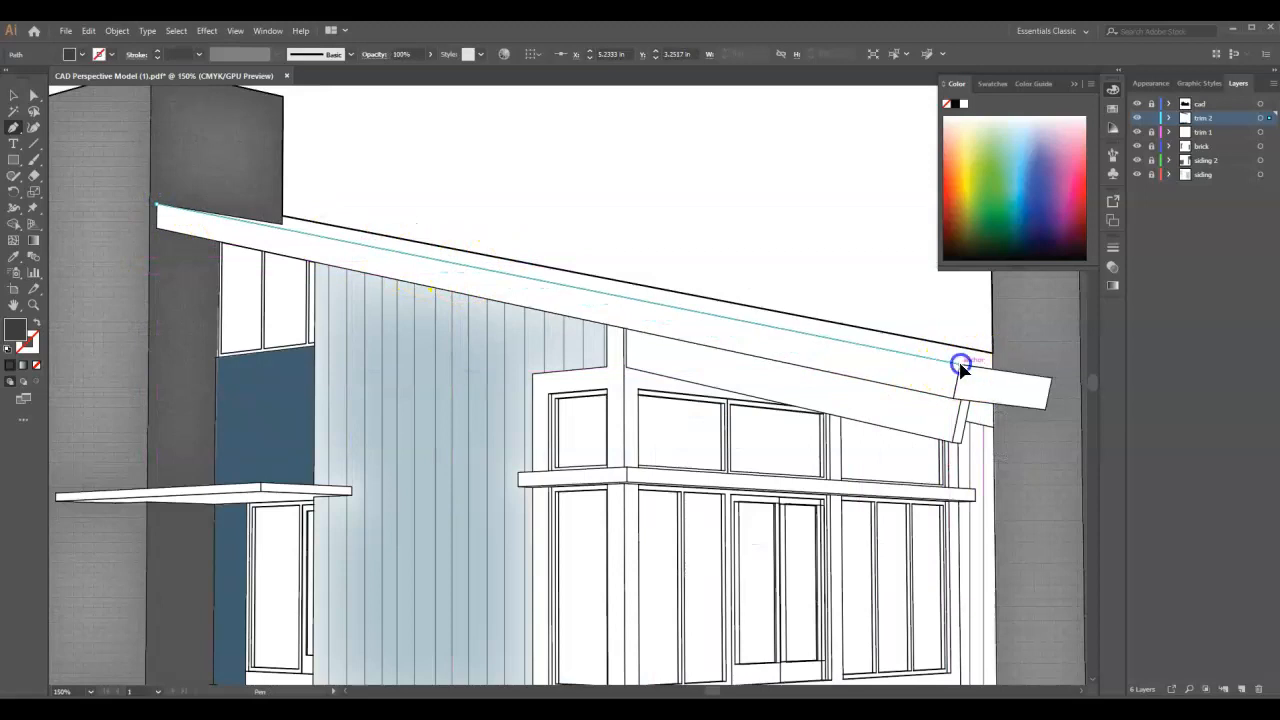
pyautogui.click(1057, 385)
pyautogui.click(1045, 408)
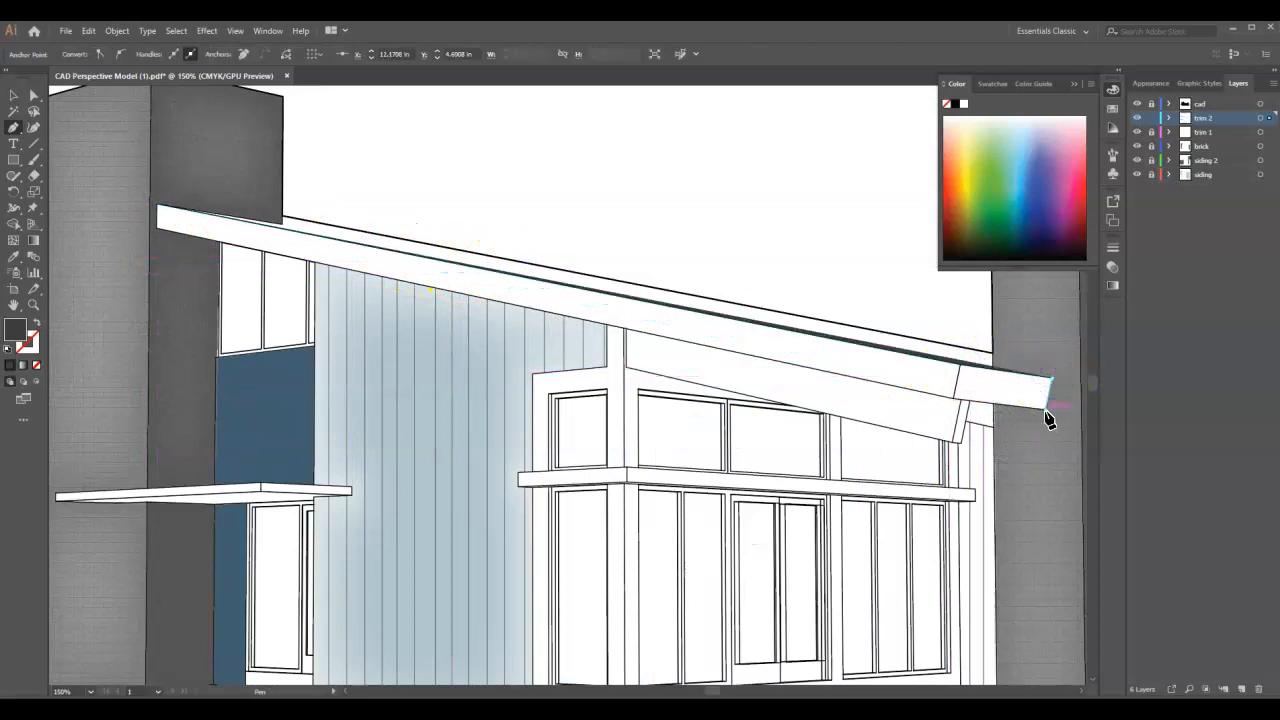
pyautogui.click(960, 402)
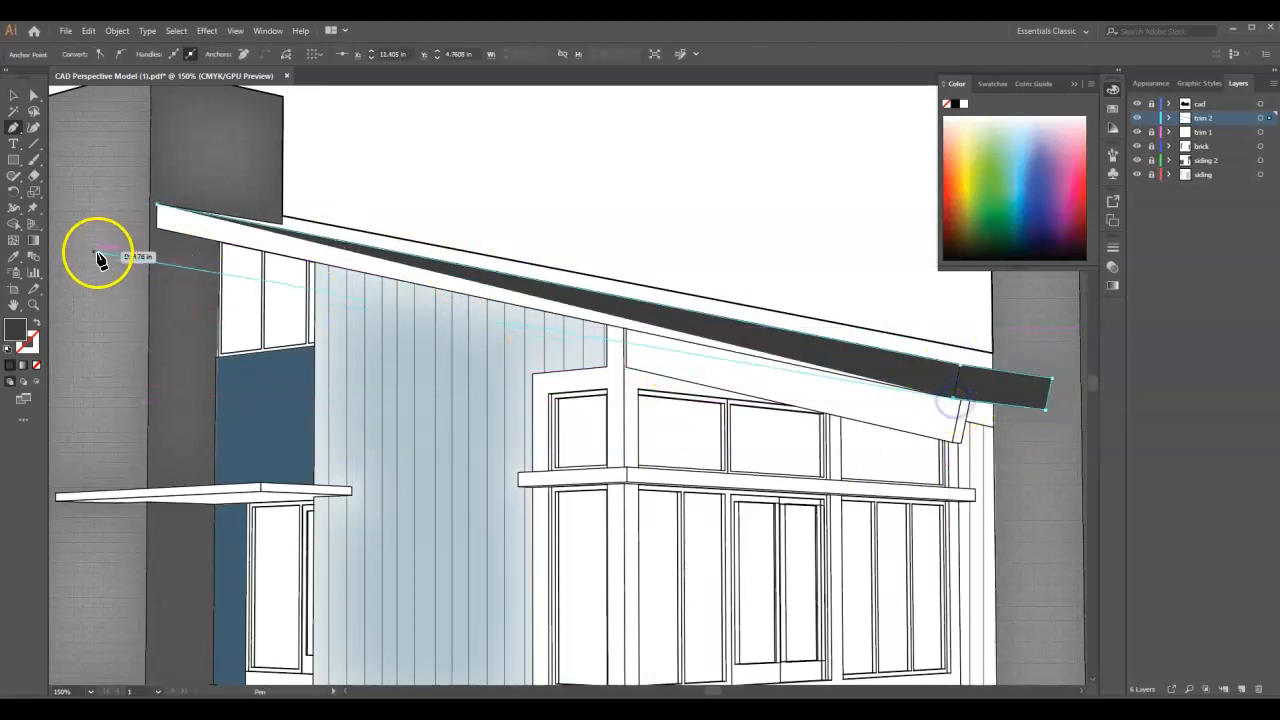
pyautogui.click(160, 235)
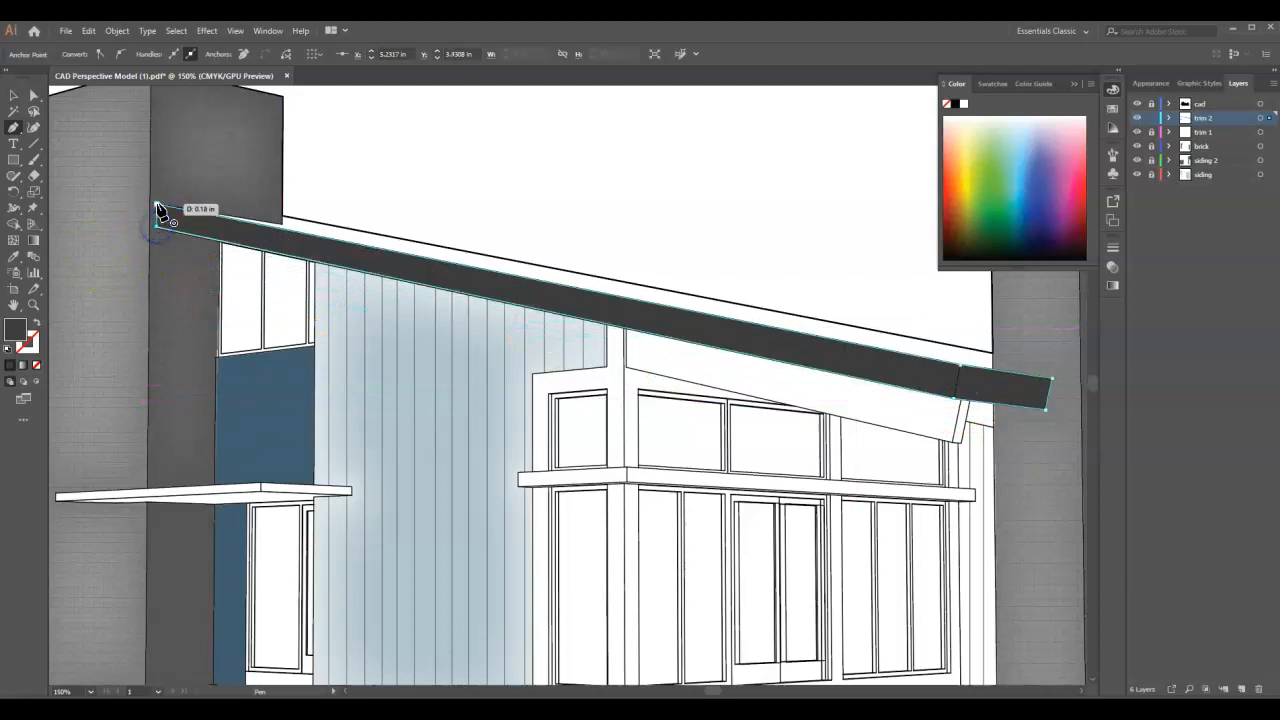
# - Move the lower anchor point at the long fascia shape's upper end so it meets the fascia's corner
pyautogui.scroll(1, 155, 222)
pyautogui.scroll(1, 155, 222)
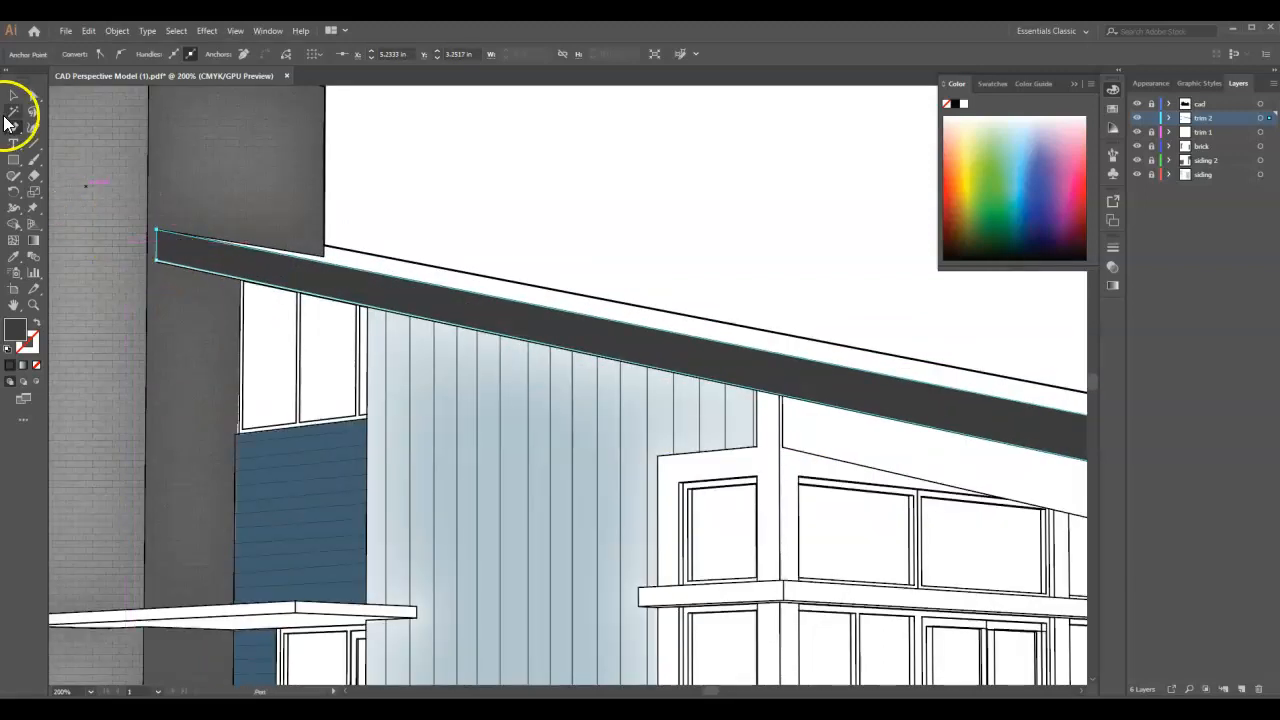
pyautogui.click(12, 100)
pyautogui.click(523, 180)
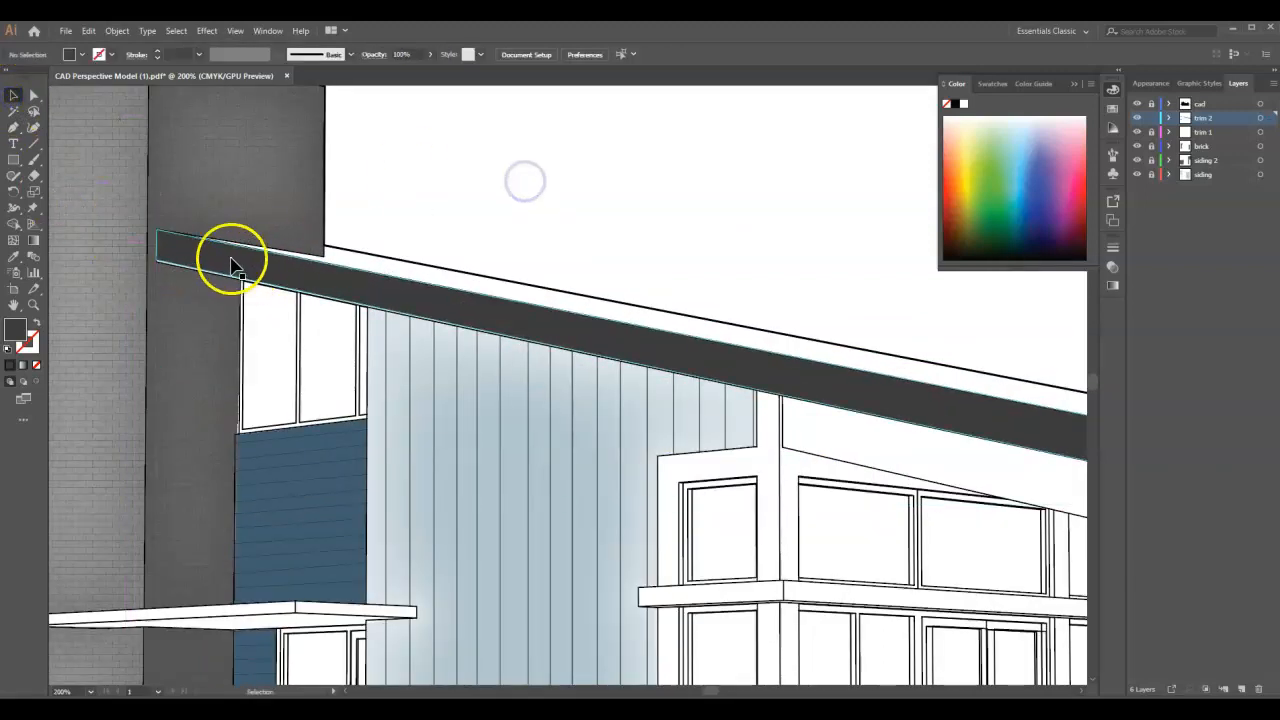
pyautogui.scroll(3, 170, 258)
pyautogui.click(167, 260)
pyautogui.click(24, 95)
pyautogui.click(128, 258)
pyautogui.moveTo(128, 268); pyautogui.dragTo(128, 271)
pyautogui.scroll(-10, 563, 380)
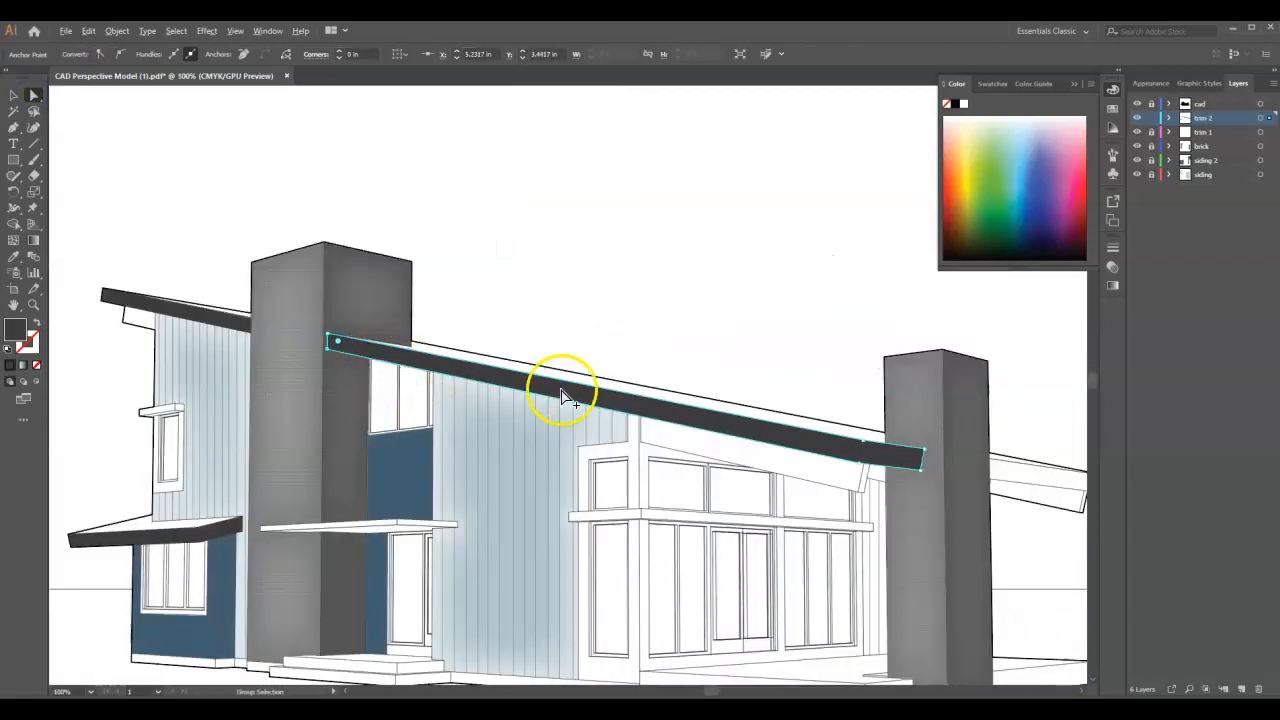
# - Draw a closed Pen tool shape over the roof fascia section projecting beyond the far side of the right chimney
pyautogui.scroll(5, 985, 478)
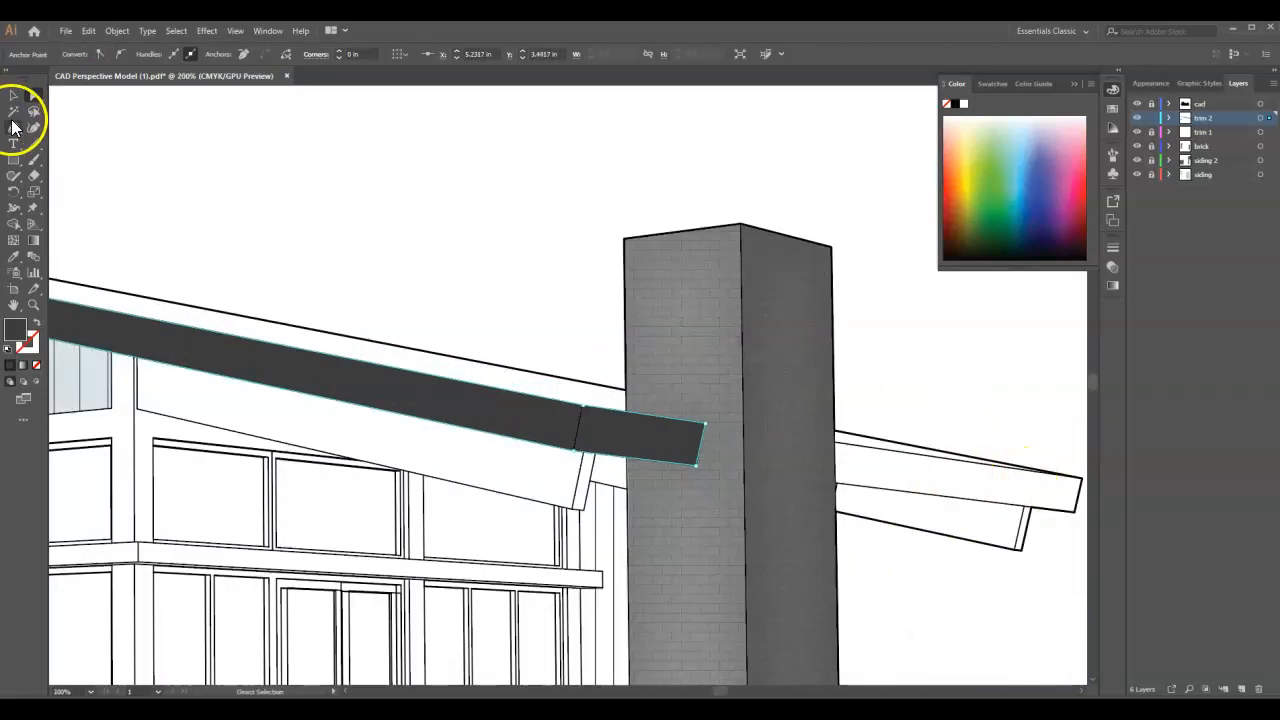
pyautogui.click(13, 127)
pyautogui.click(835, 442)
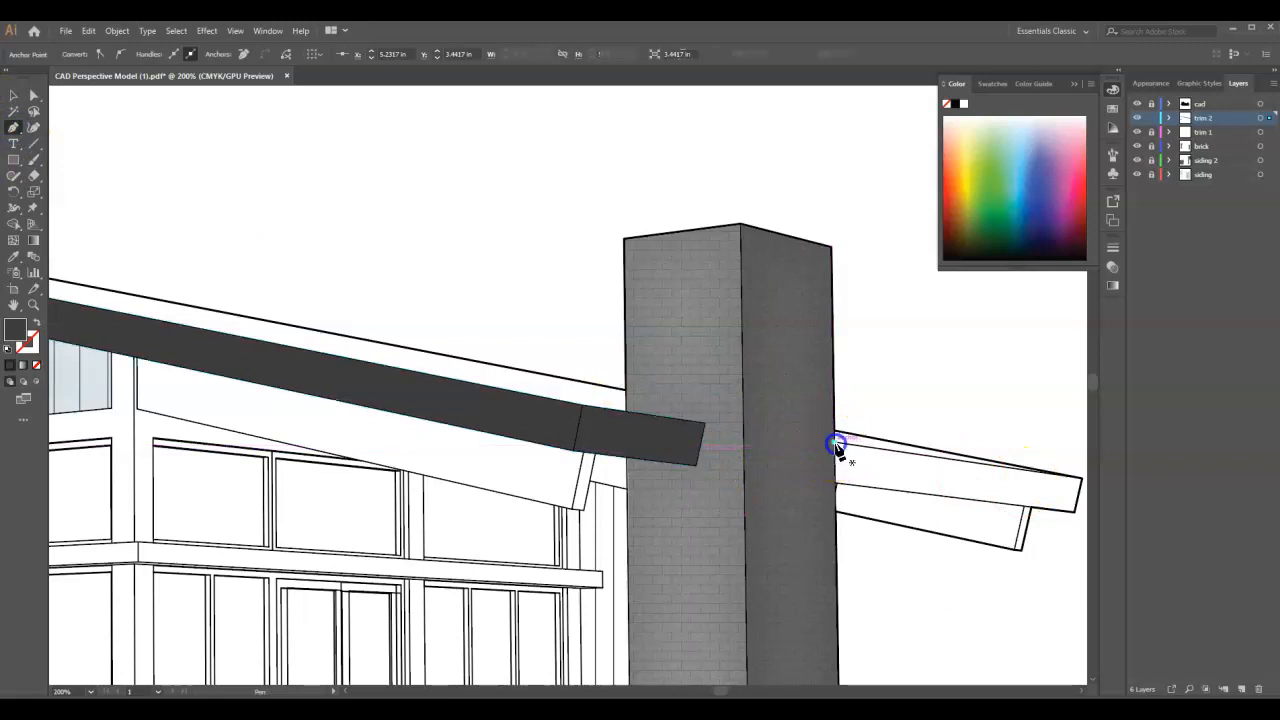
pyautogui.click(1081, 481)
pyautogui.click(1077, 511)
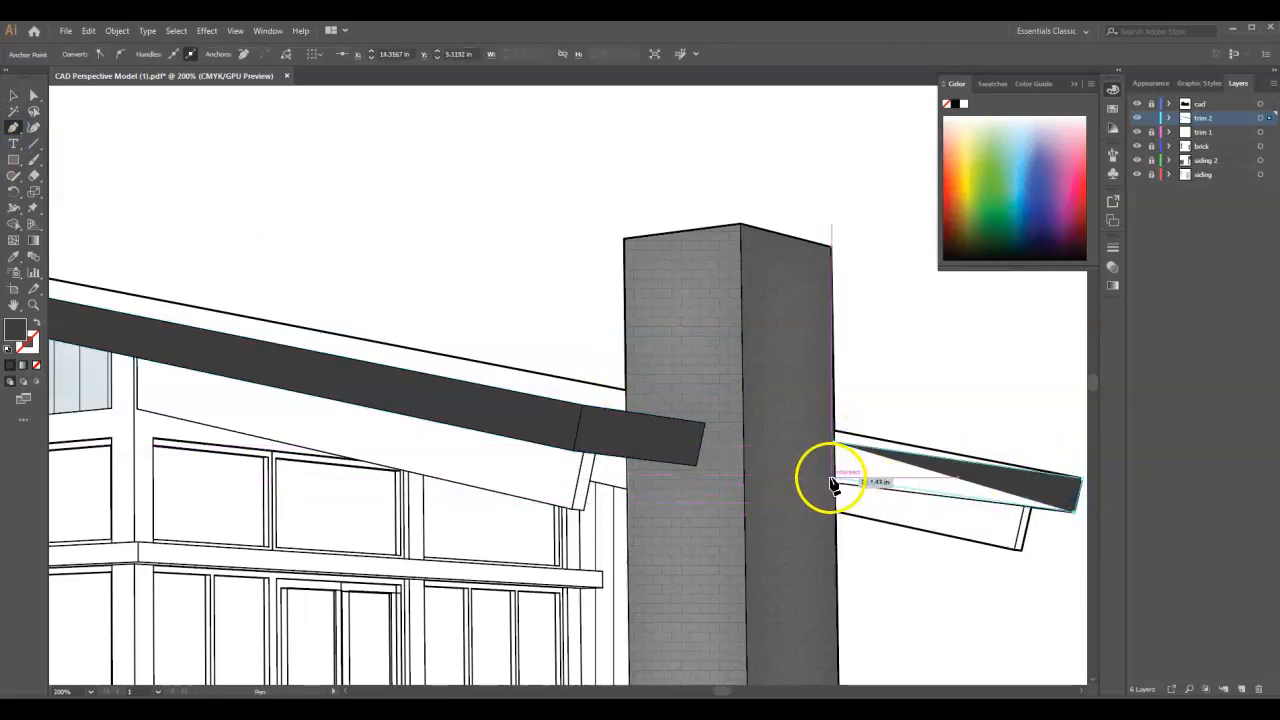
pyautogui.click(835, 485)
pyautogui.click(836, 443)
# - Move that fascia shape's lower anchor point beside the chimney onto the fascia's lower corner and deselect it
pyautogui.click(31, 100)
pyautogui.click(877, 543)
pyautogui.click(857, 471)
pyautogui.moveTo(837, 478); pyautogui.dragTo(837, 482)
pyautogui.click(387, 215)
pyautogui.scroll(-5, 771, 462)
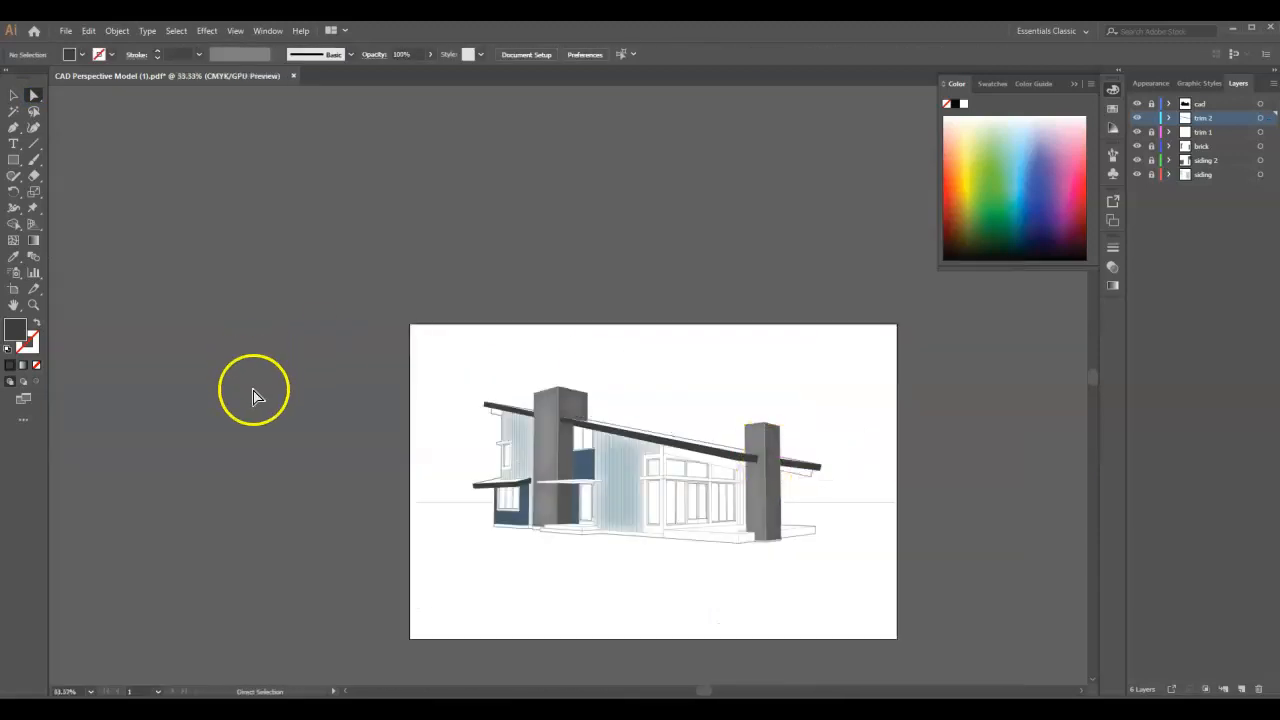
pyautogui.scroll(1, 386, 466)
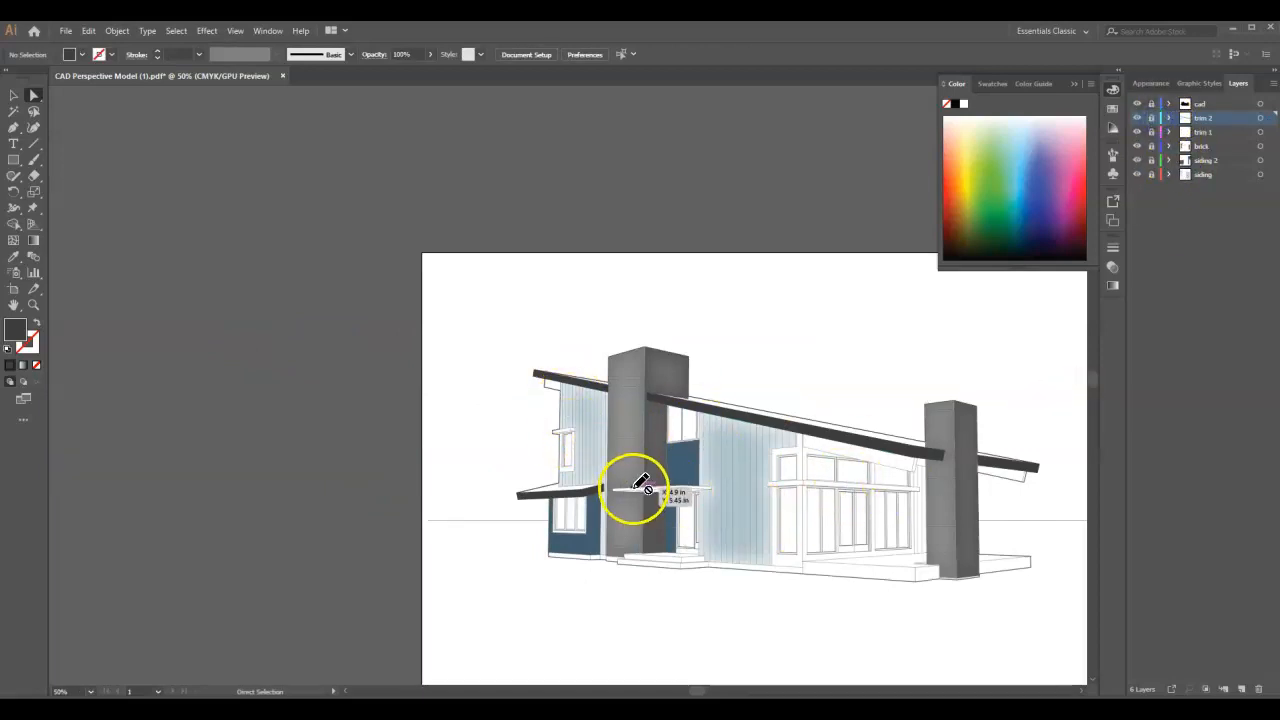
# - Add a layer named trim 3 and set the fill to a dark rust red
pyautogui.click(1244, 689)
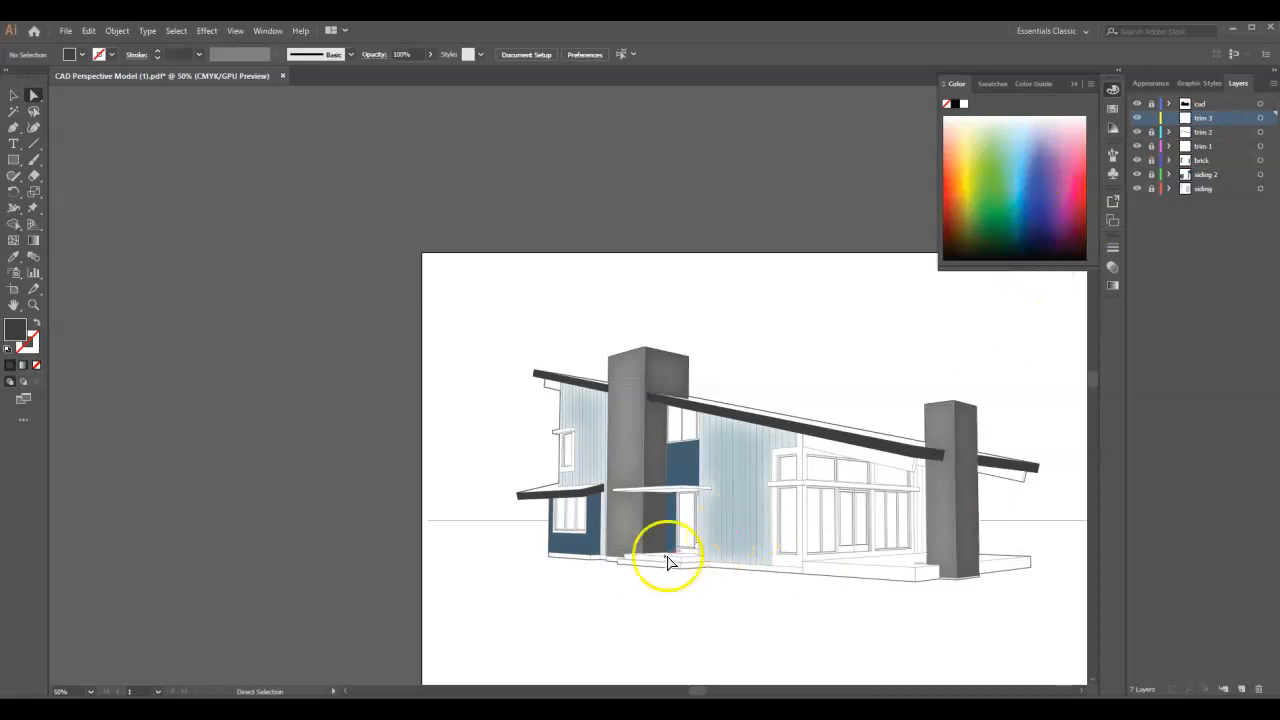
pyautogui.scroll(4, 668, 562)
pyautogui.doubleClick(17, 328)
pyautogui.moveTo(198, 123); pyautogui.dragTo(204, 262)
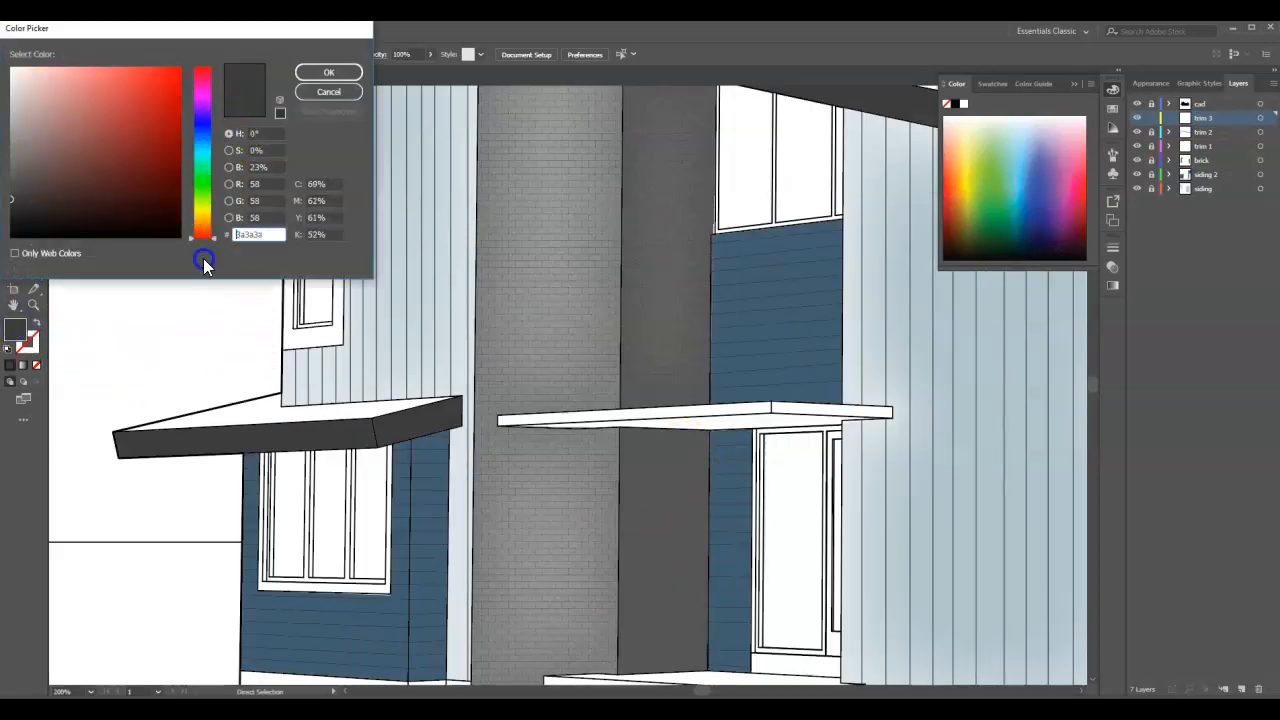
pyautogui.moveTo(122, 148); pyautogui.dragTo(131, 171)
pyautogui.moveTo(205, 233); pyautogui.dragTo(200, 238)
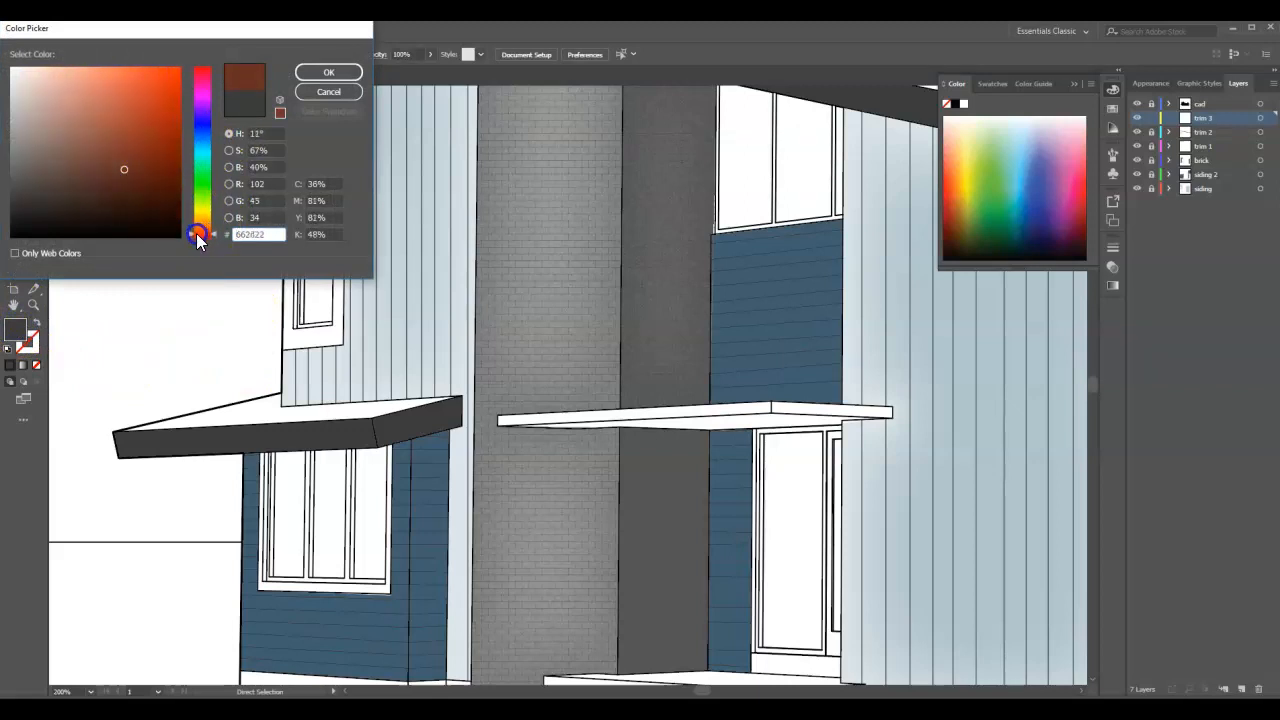
pyautogui.click(157, 170)
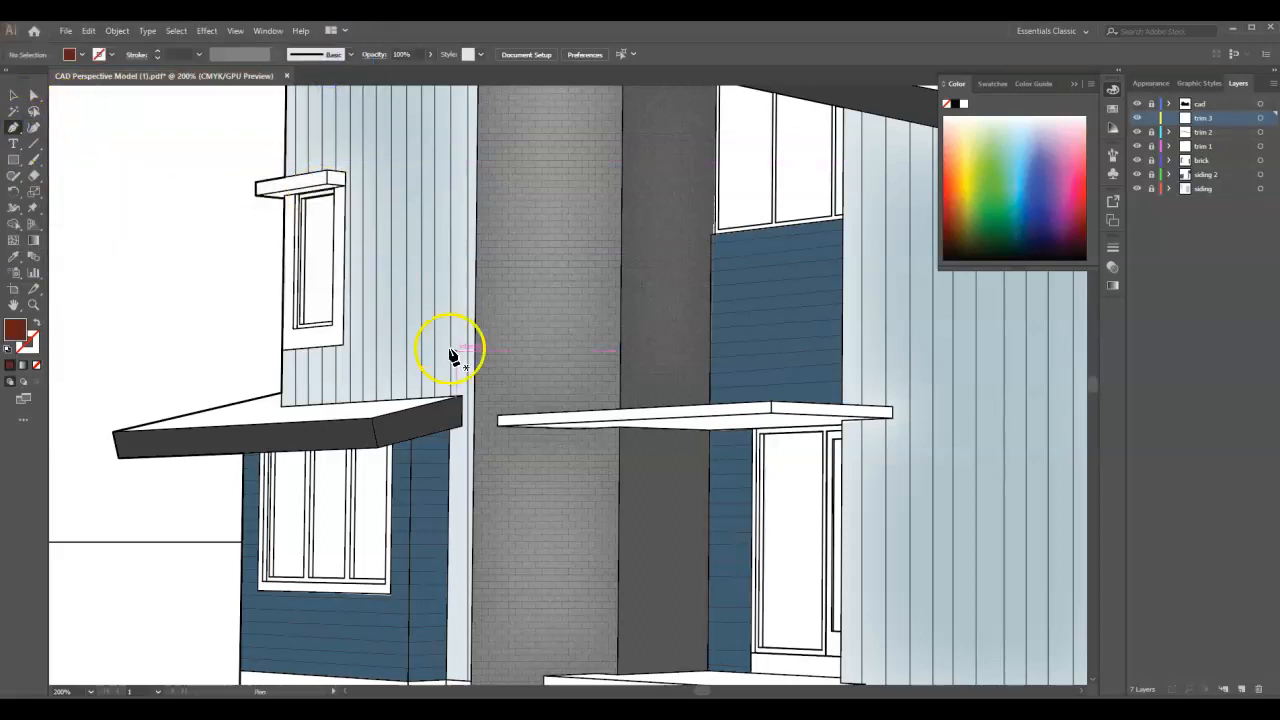
# - Draw a closed Pen tool shape over the entry canopy's fascia and underside on trim 3, and deselect it
pyautogui.click(497, 428)
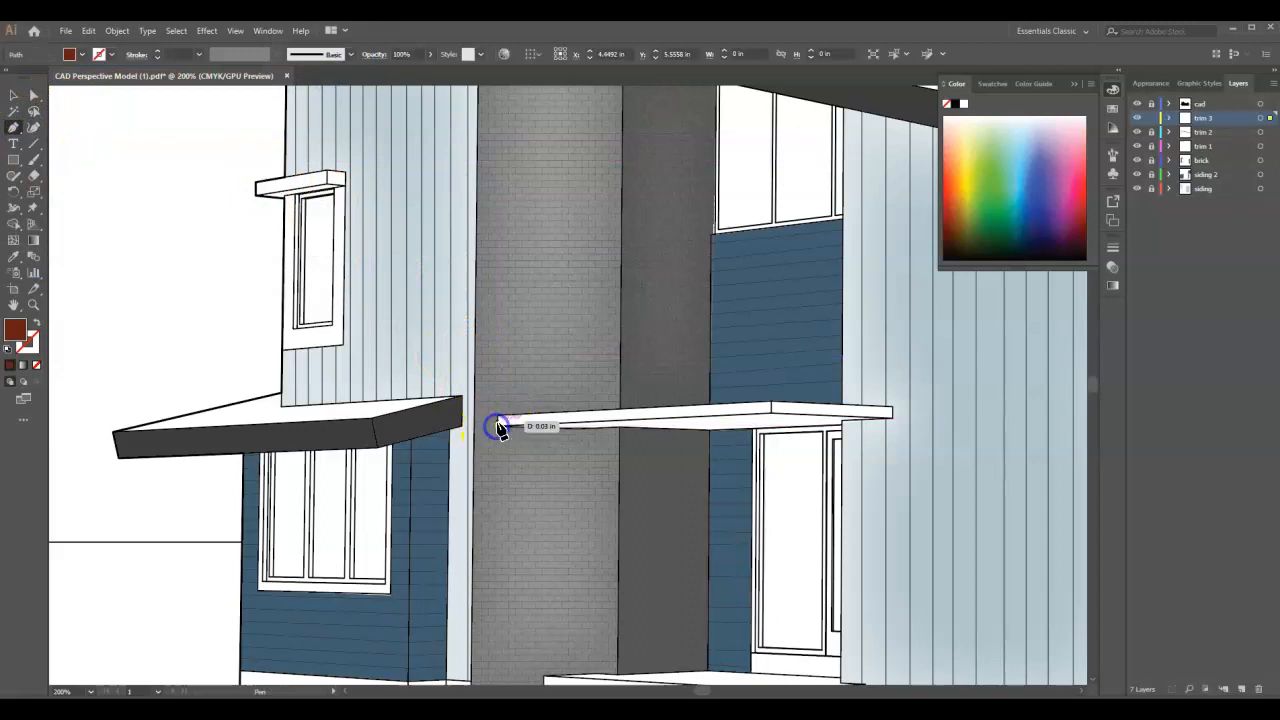
pyautogui.click(771, 405)
pyautogui.click(913, 412)
pyautogui.scroll(1, 913, 412)
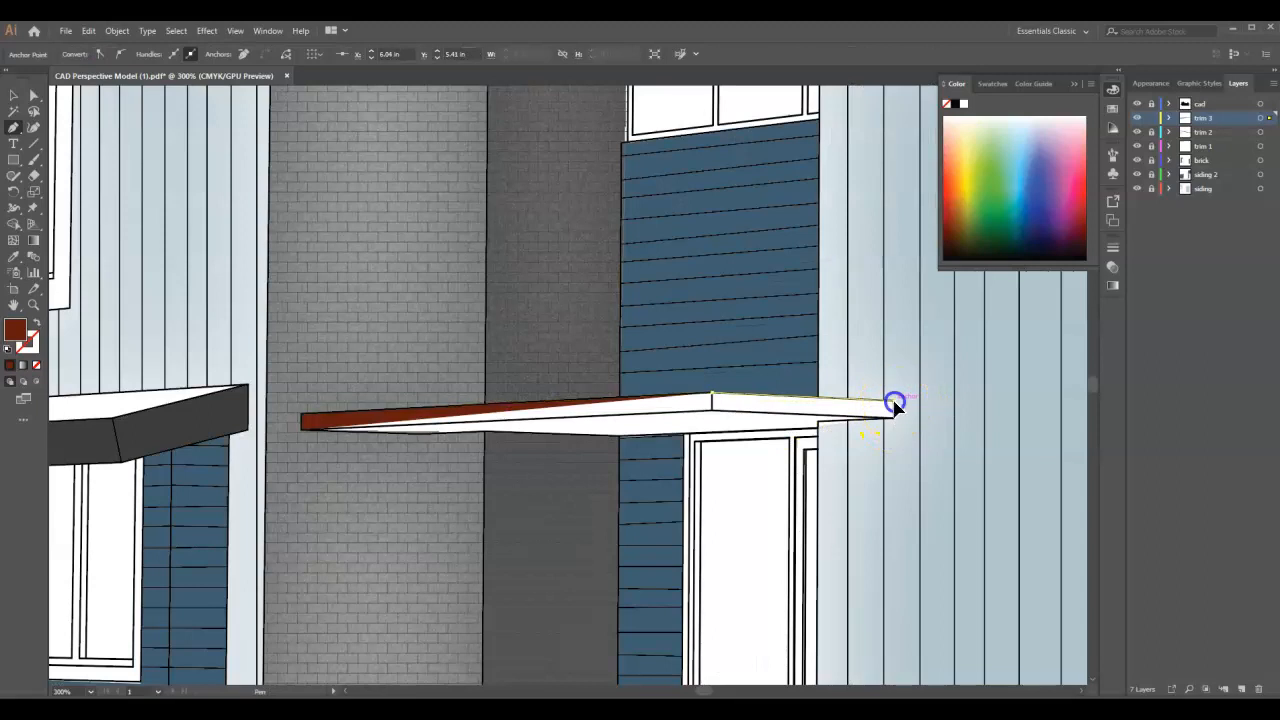
pyautogui.click(895, 403)
pyautogui.click(893, 417)
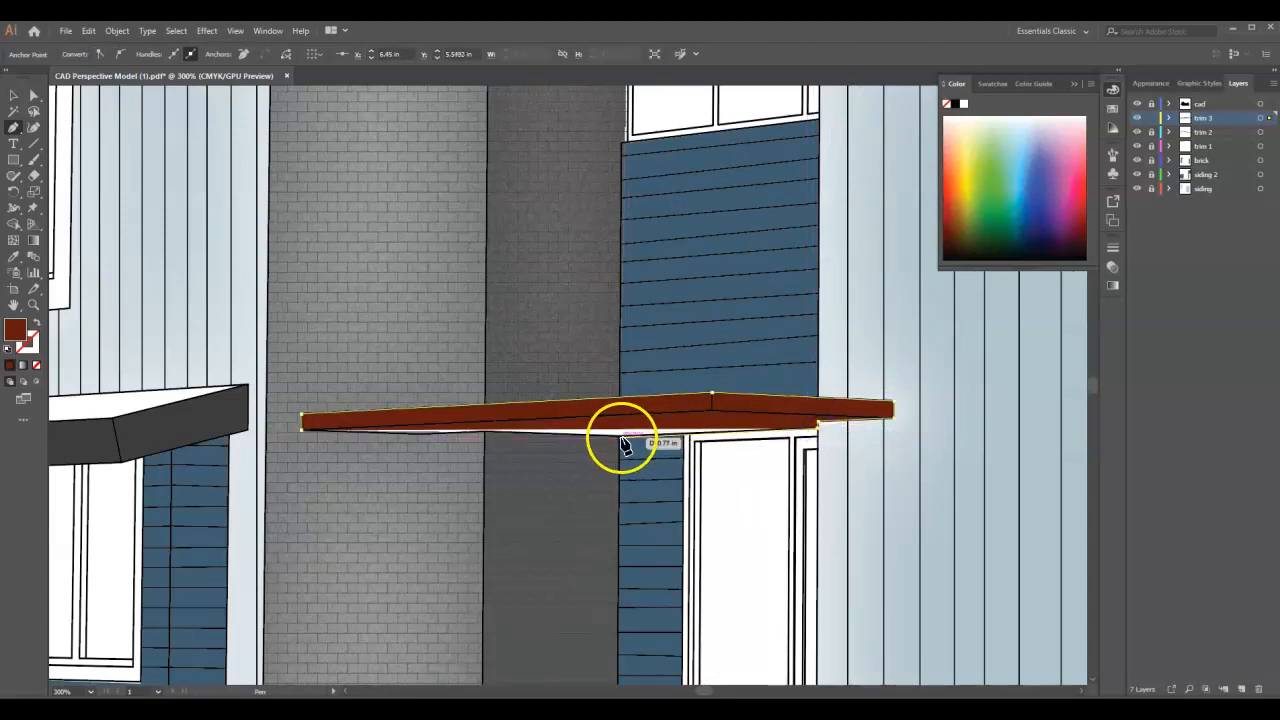
pyautogui.moveTo(620, 437); pyautogui.dragTo(538, 445)
pyautogui.click(307, 431)
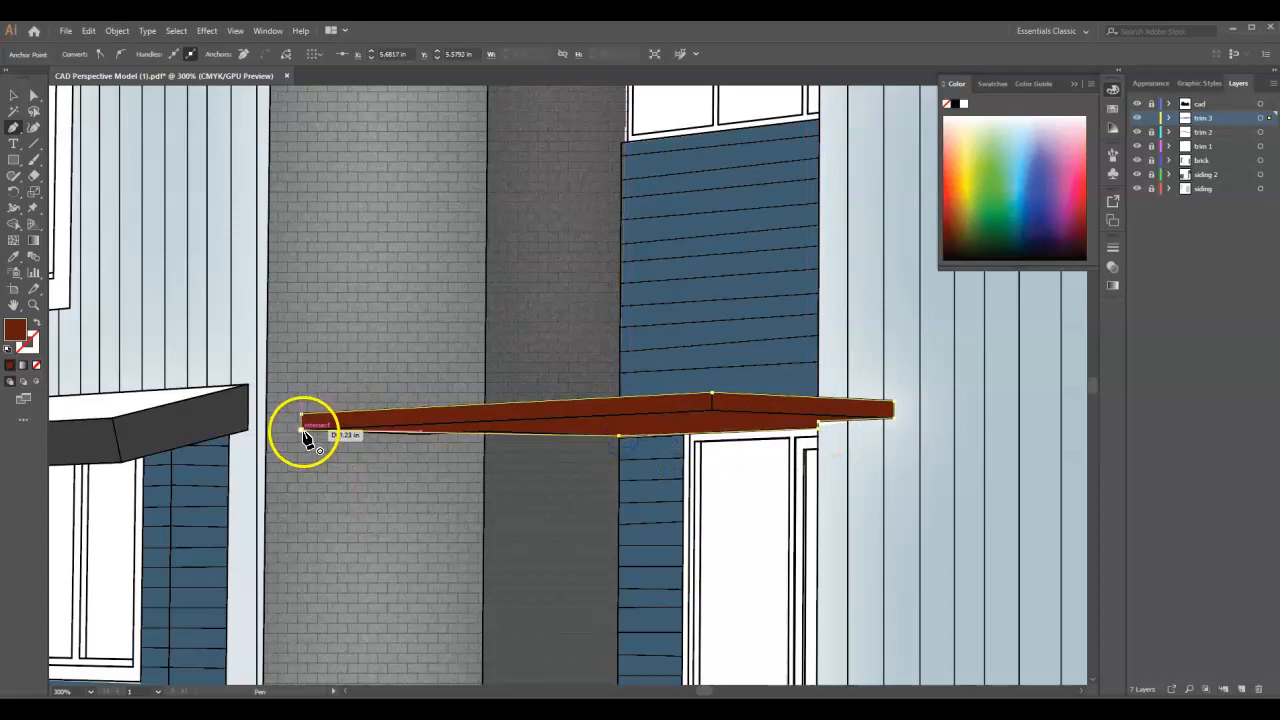
pyautogui.scroll(-4, 437, 400)
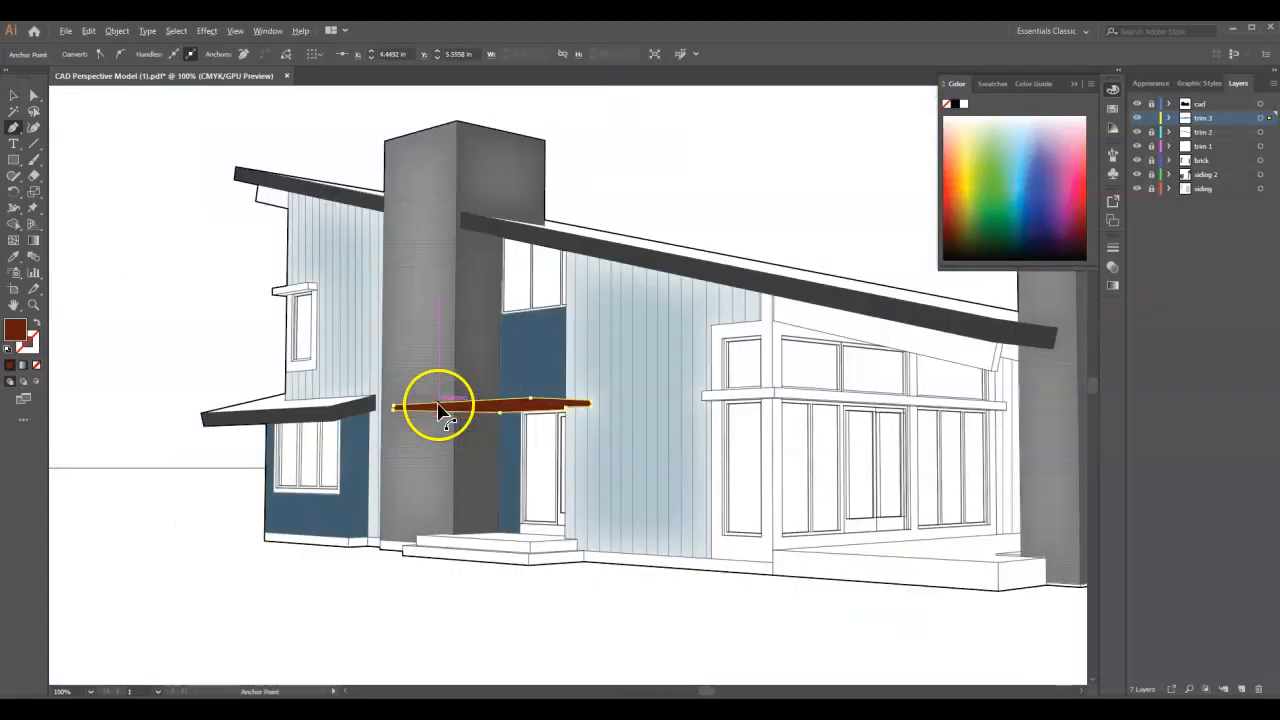
pyautogui.click(14, 96)
pyautogui.click(223, 148)
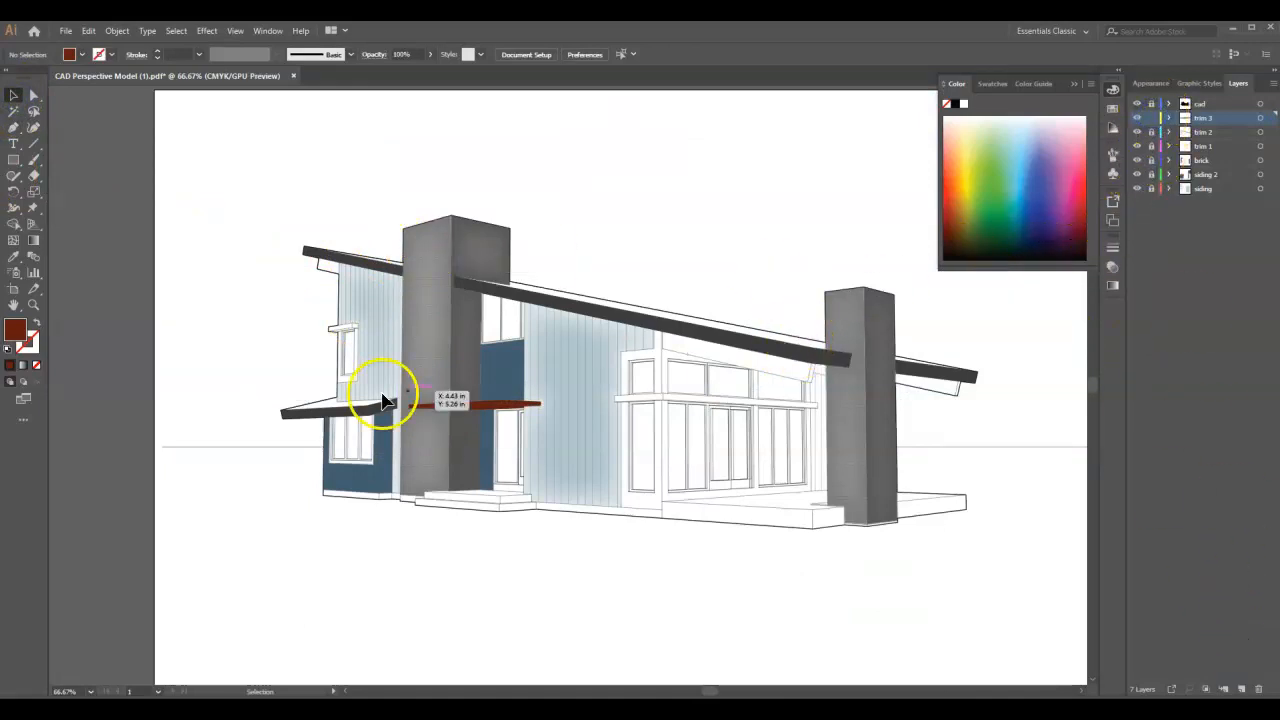
# - Add a layer named roof and set the fill to light grey c1c1c1
pyautogui.click(1240, 689)
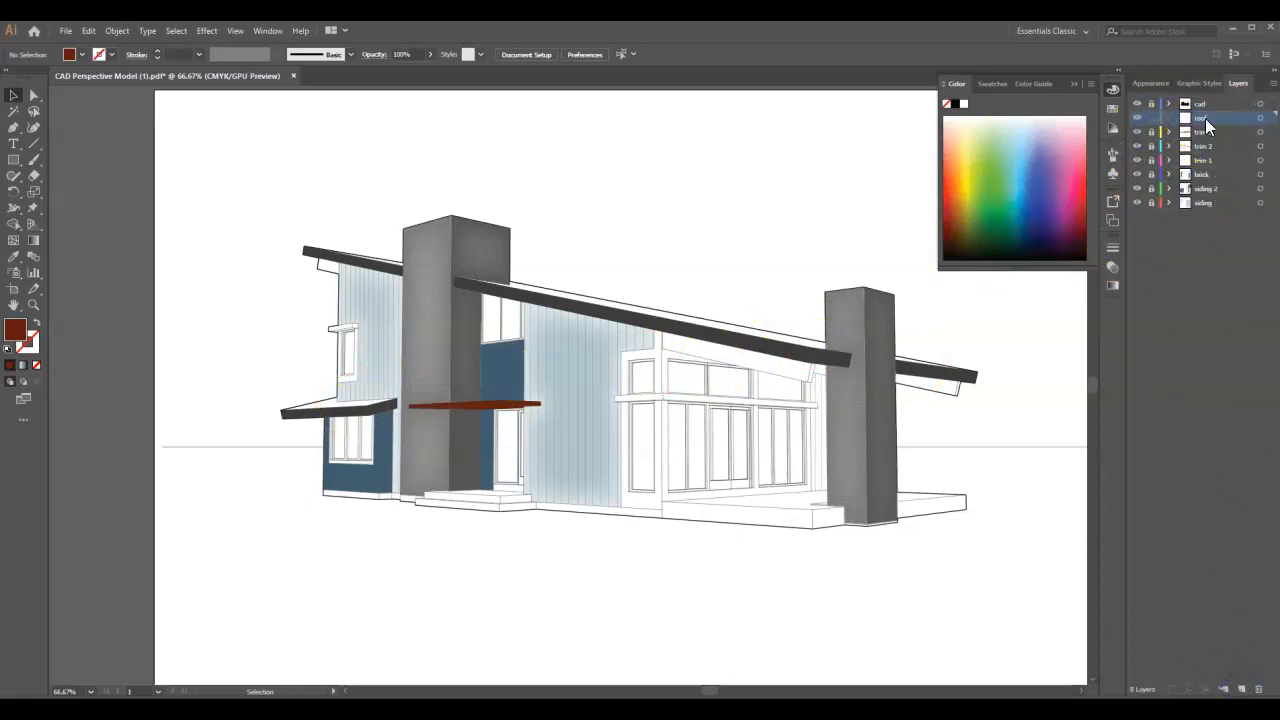
pyautogui.doubleClick(13, 330)
pyautogui.click(40, 123)
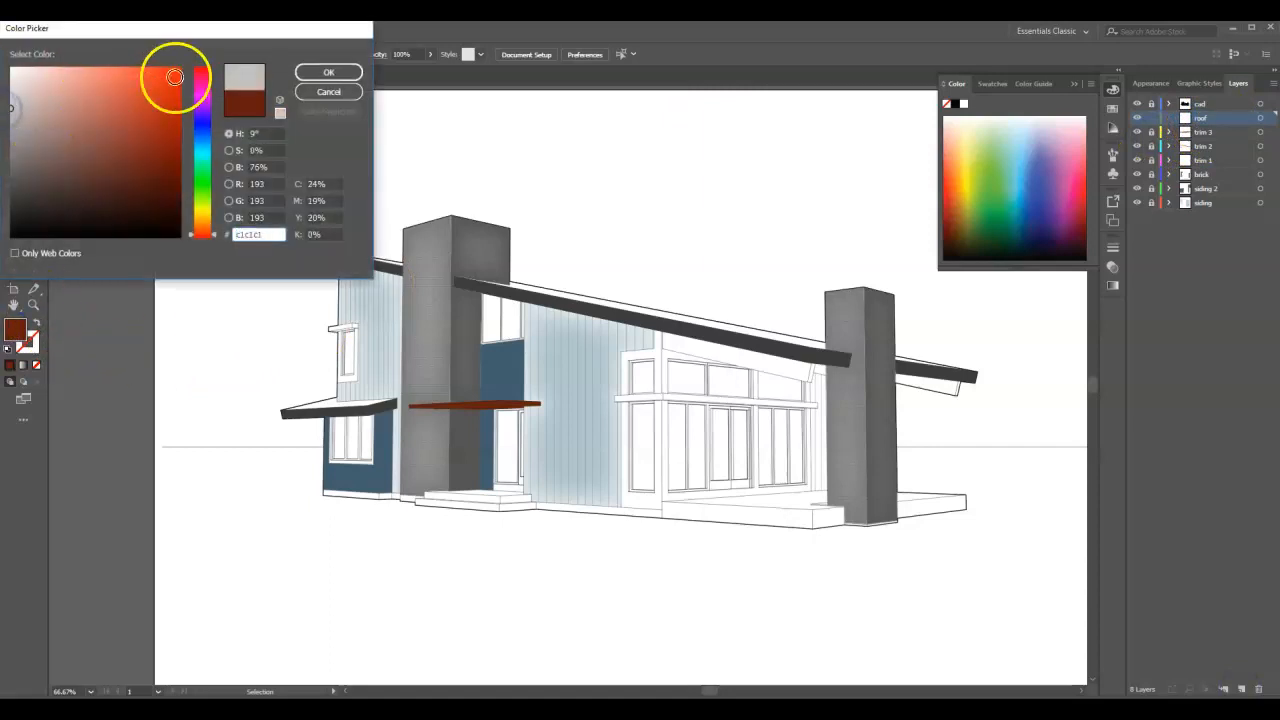
pyautogui.click(298, 72)
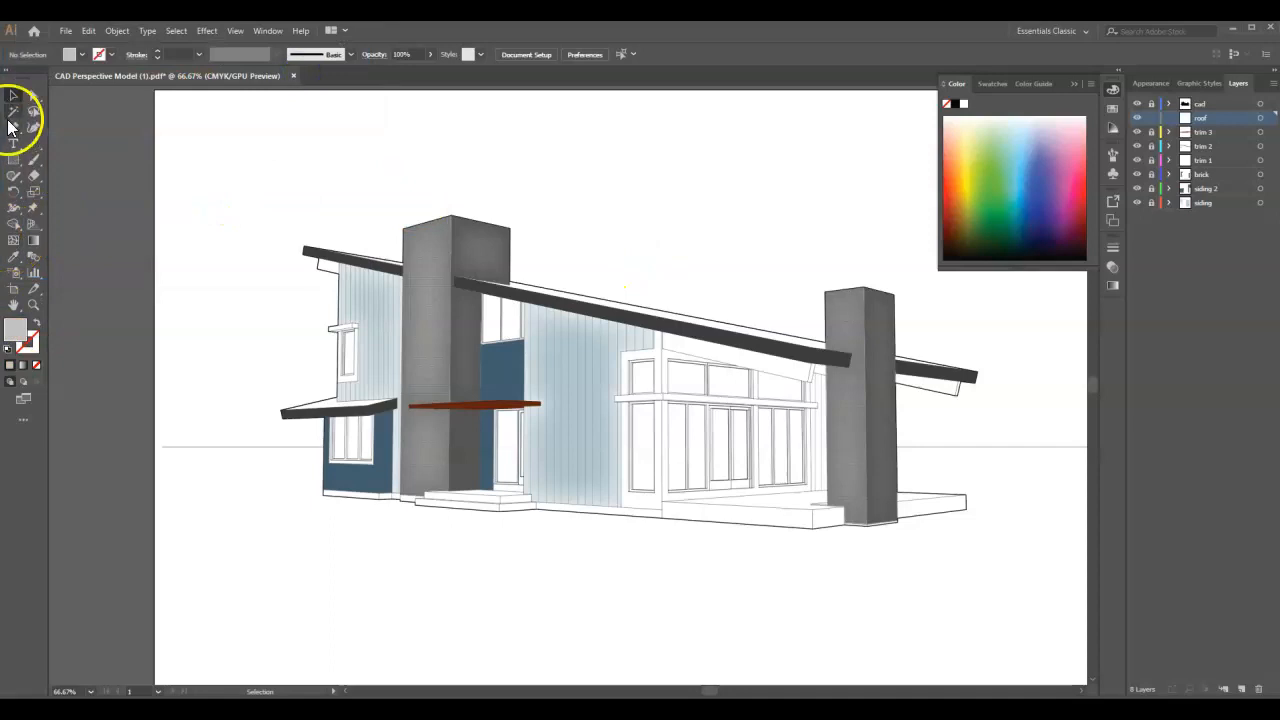
# - Draw a Pen tool shape over the thin roof surface above the upper fascia, from its outer tip to the left chimney
pyautogui.click(13, 131)
pyautogui.scroll(4, 357, 222)
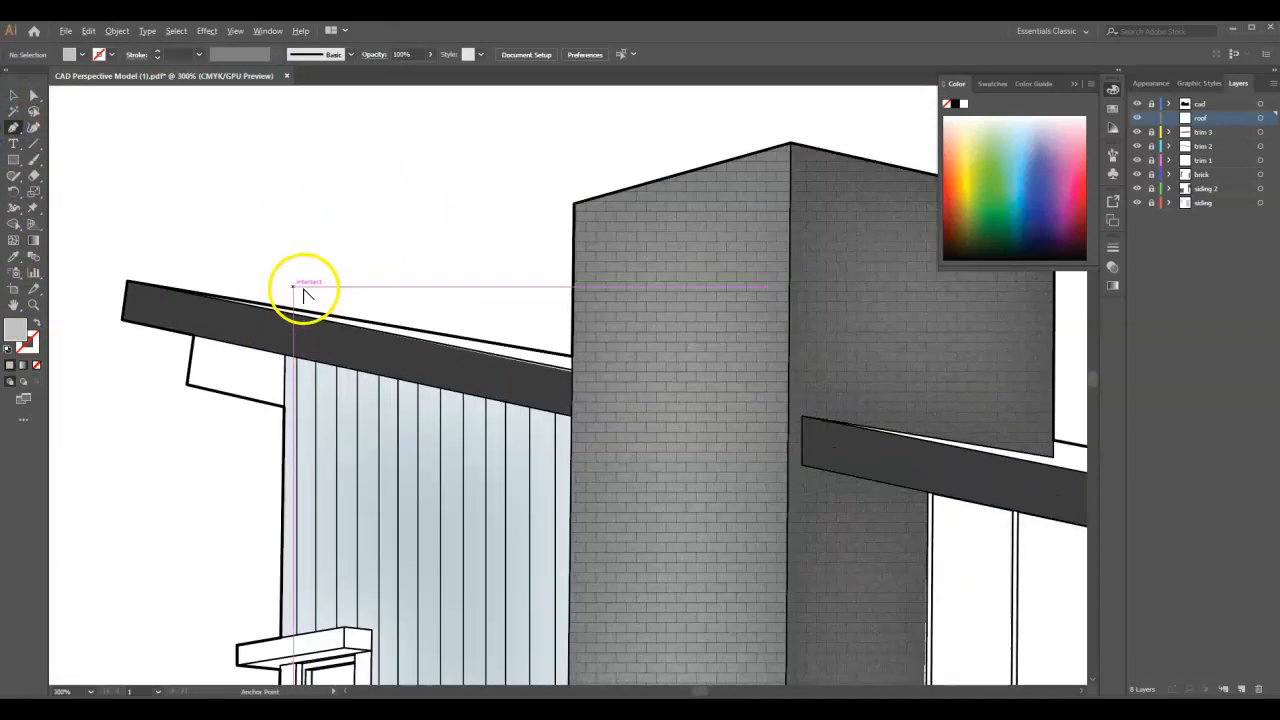
pyautogui.click(126, 281)
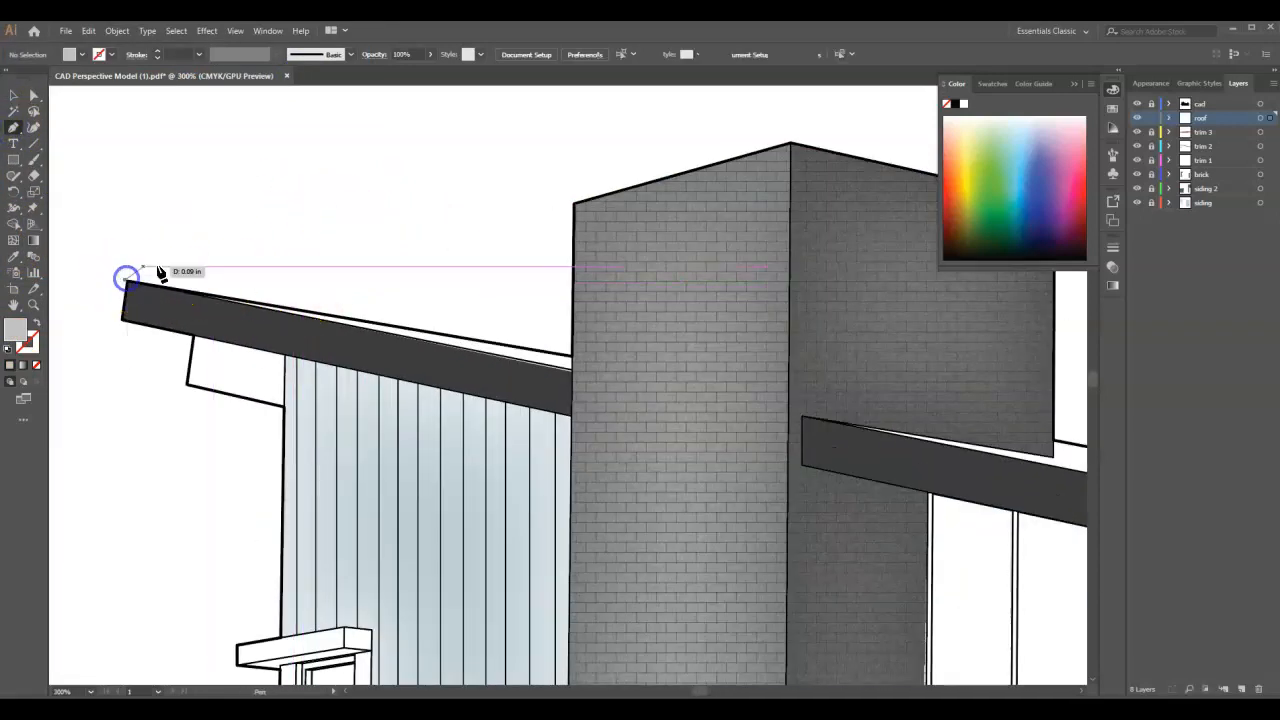
pyautogui.click(571, 362)
pyautogui.click(571, 374)
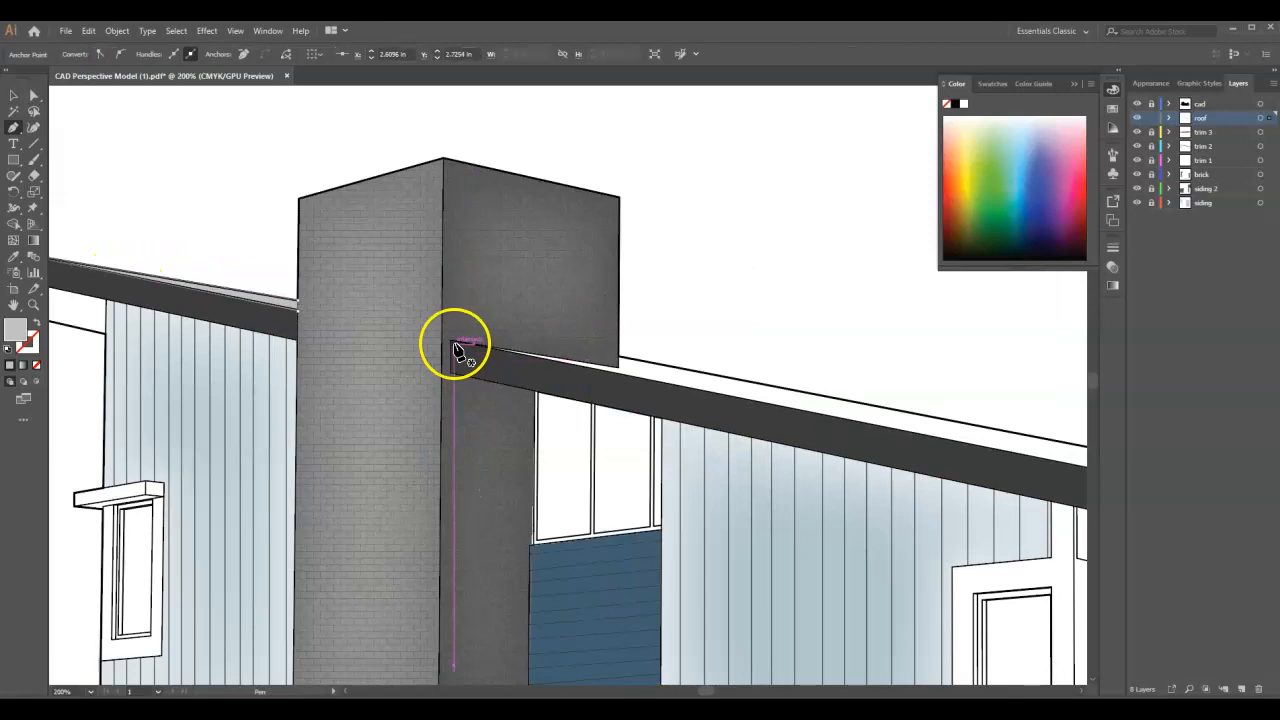
# - Draw a closed Pen tool shape over the long roof surface above the main fascia, between the left and right chimneys
pyautogui.click(453, 347)
pyautogui.click(622, 370)
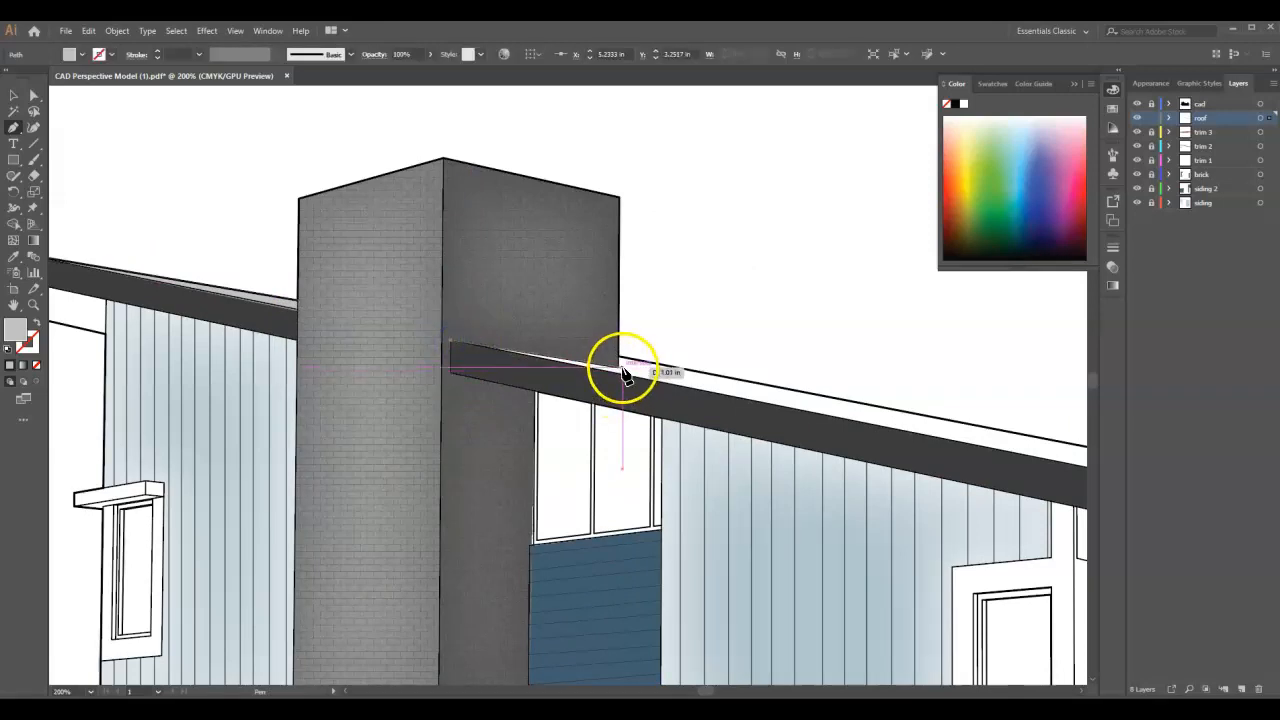
pyautogui.moveTo(620, 370); pyautogui.dragTo(622, 362)
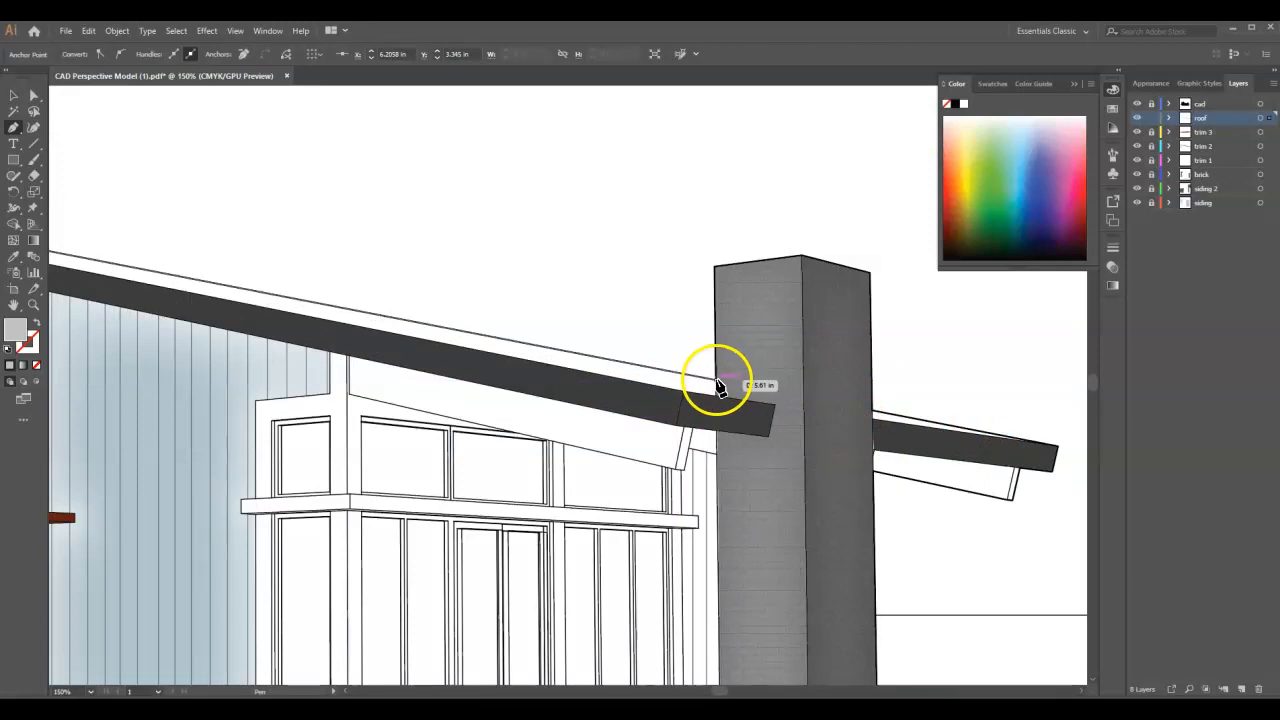
pyautogui.click(716, 381)
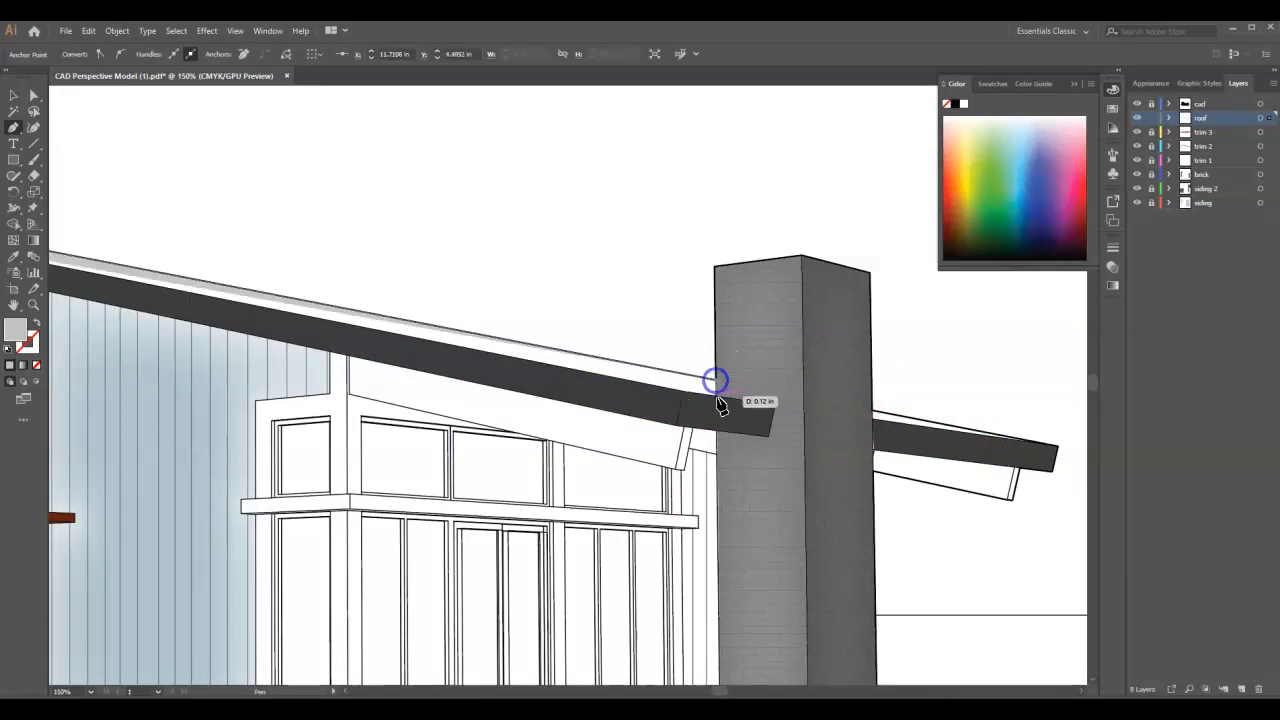
pyautogui.click(717, 397)
pyautogui.click(682, 394)
pyautogui.scroll(-3, 903, 446)
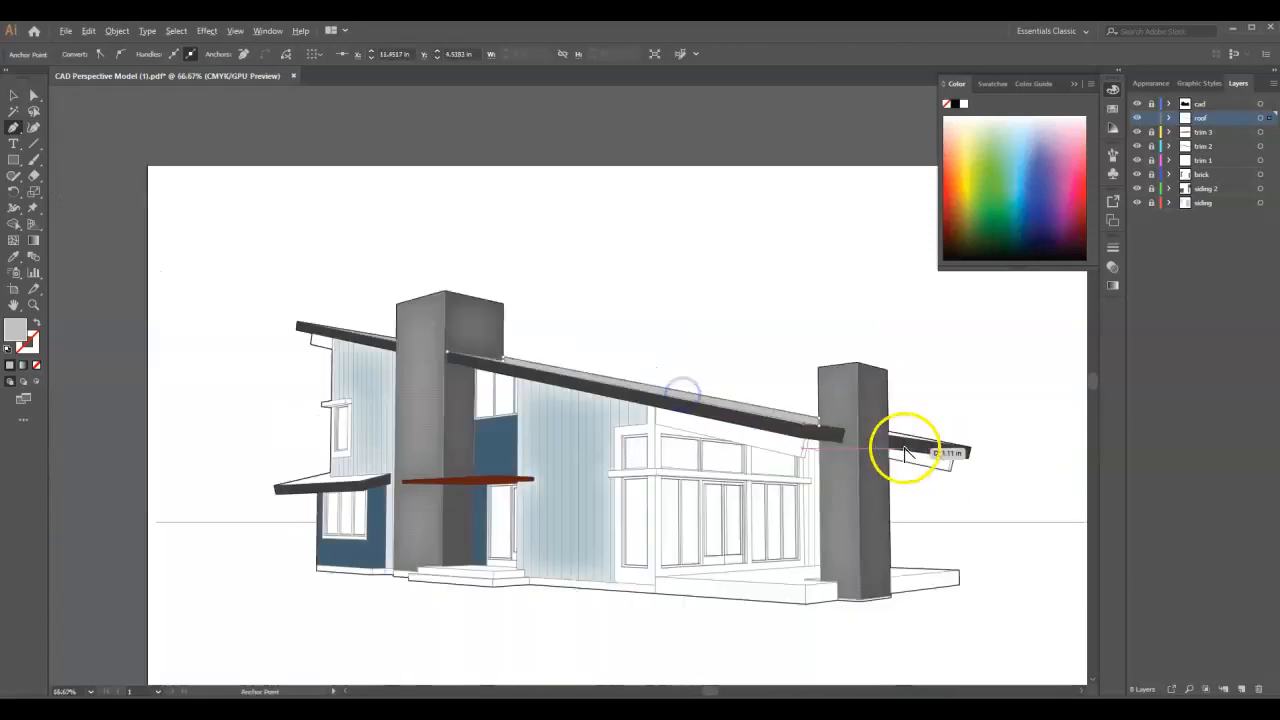
pyautogui.scroll(3, 621, 400)
pyautogui.click(458, 343)
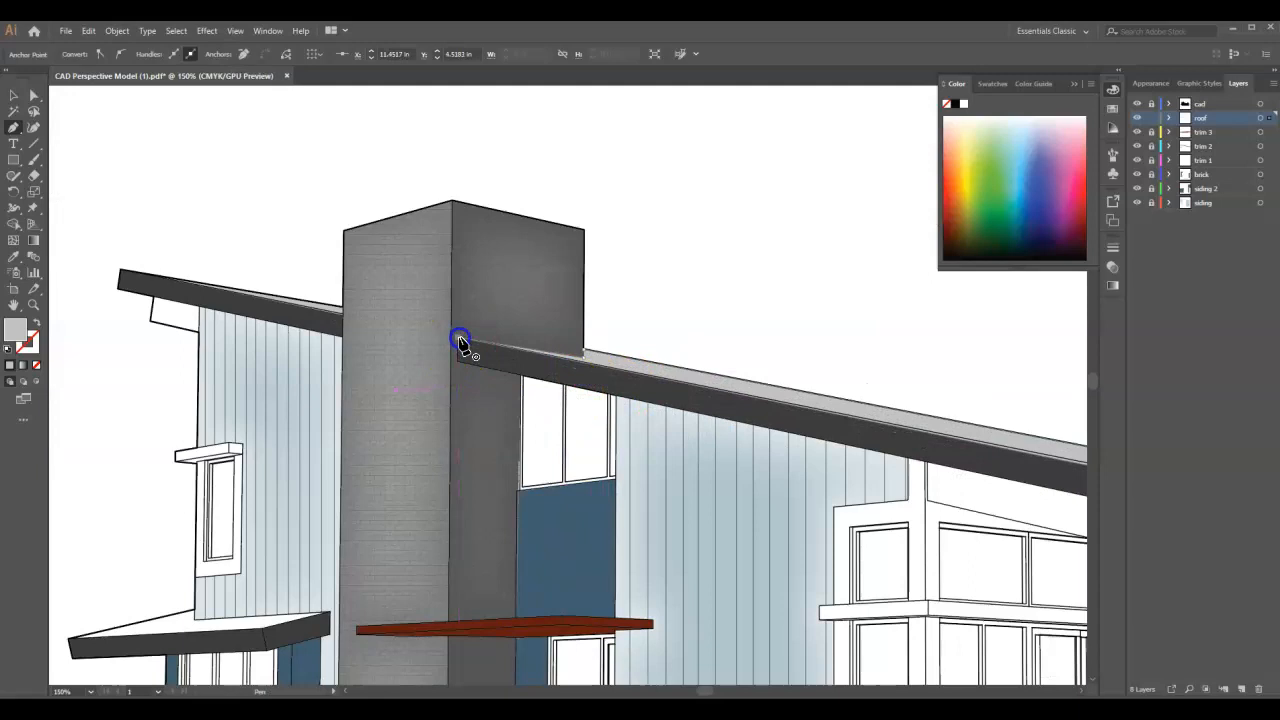
# - Draw a closed Pen tool shape over the thin roof surface projecting beyond the far side of the right chimney
pyautogui.scroll(-3, 430, 360)
pyautogui.scroll(3, 829, 434)
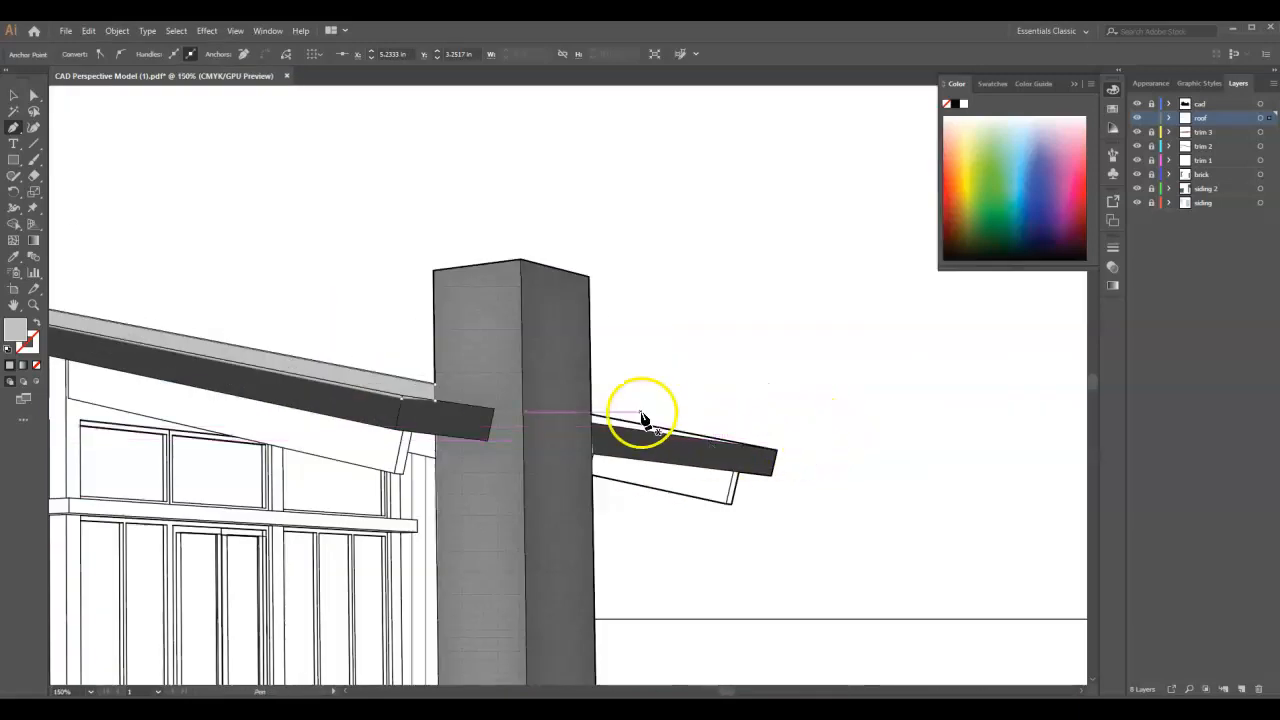
pyautogui.scroll(1, 608, 414)
pyautogui.click(586, 416)
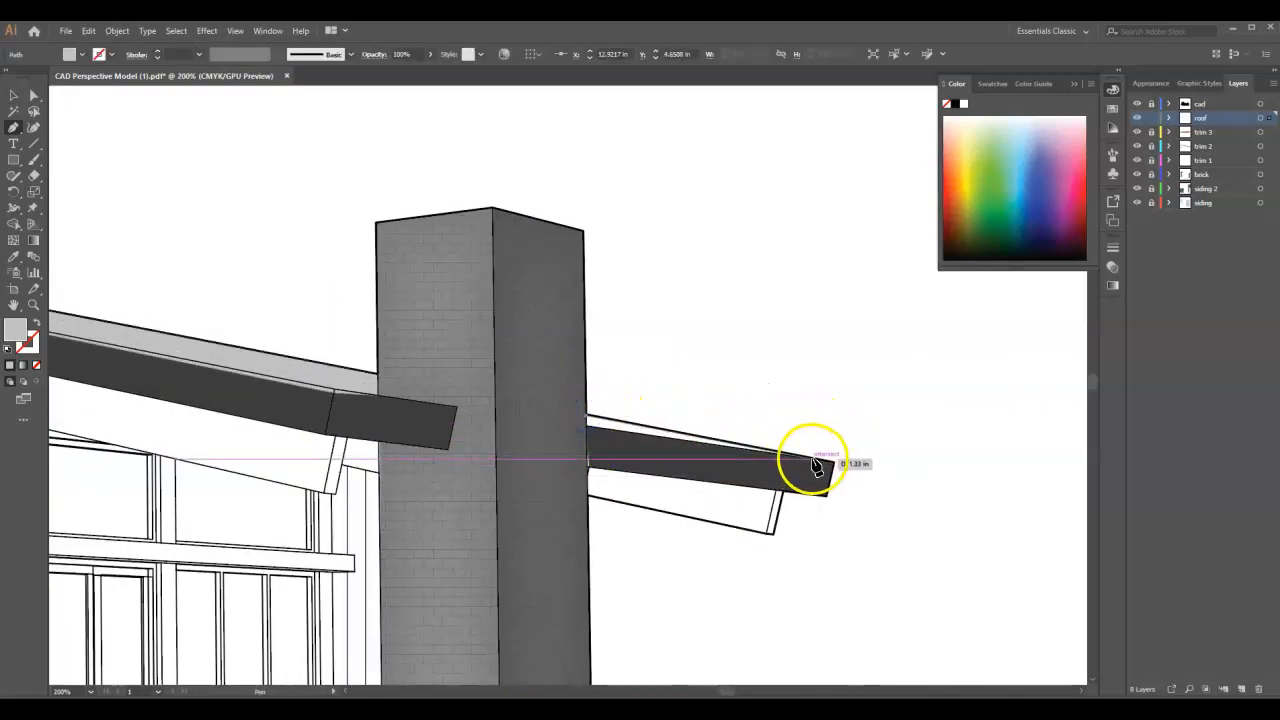
pyautogui.click(834, 460)
pyautogui.click(596, 426)
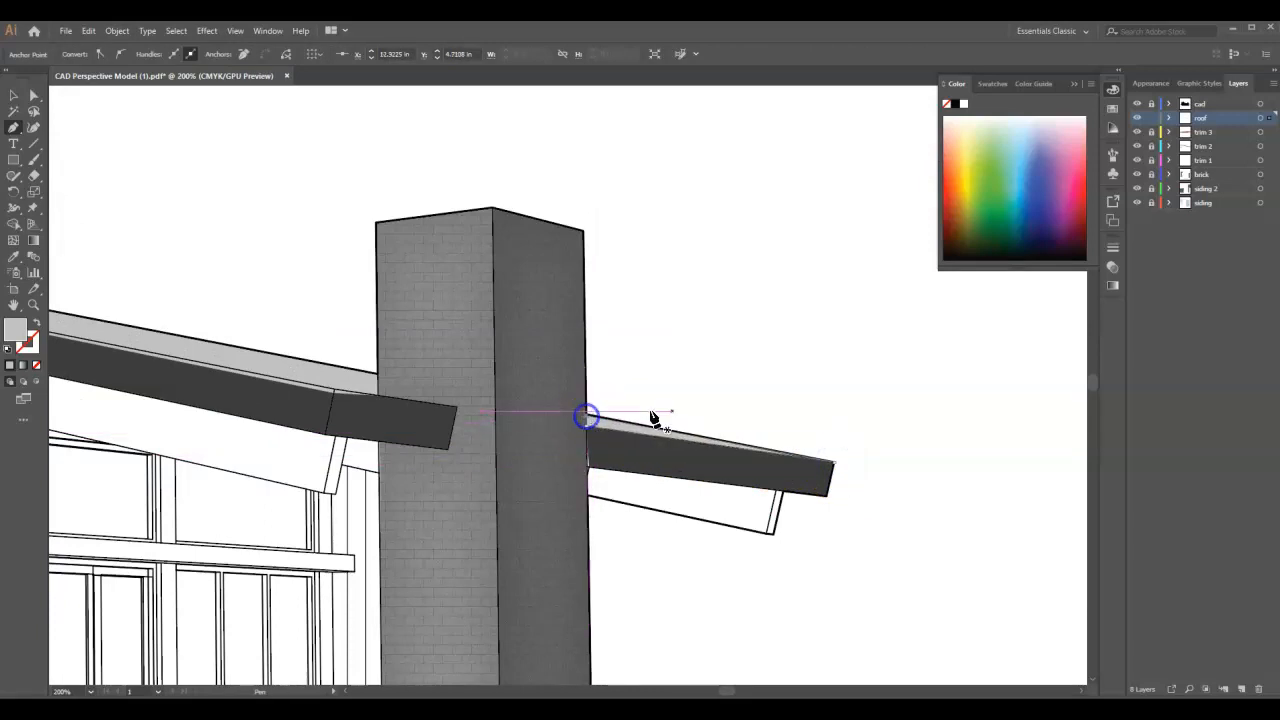
# - Draw a closed Pen tool shape over the low roof surface above the ground-floor window on the house's left side, and deselect it
pyautogui.scroll(-5, 700, 430)
pyautogui.scroll(7, 529, 451)
pyautogui.click(687, 268)
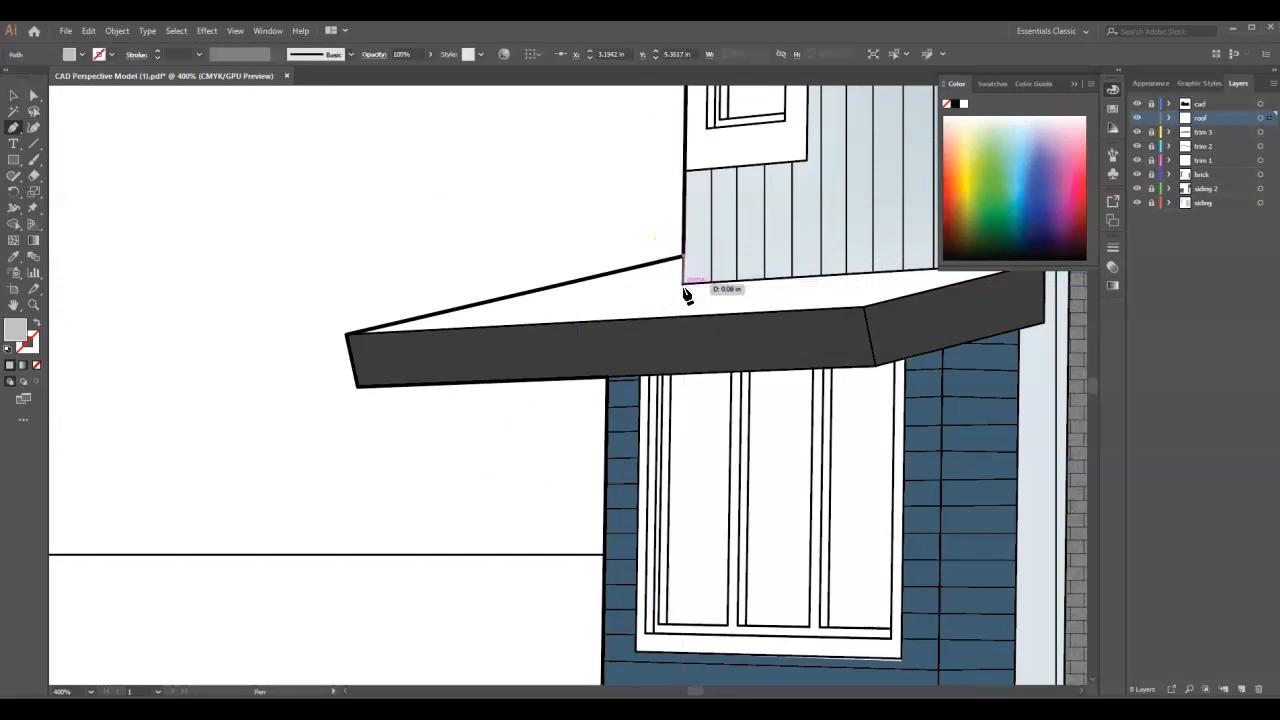
pyautogui.scroll(-2, 660, 302)
pyautogui.scroll(2, 851, 286)
pyautogui.click(826, 287)
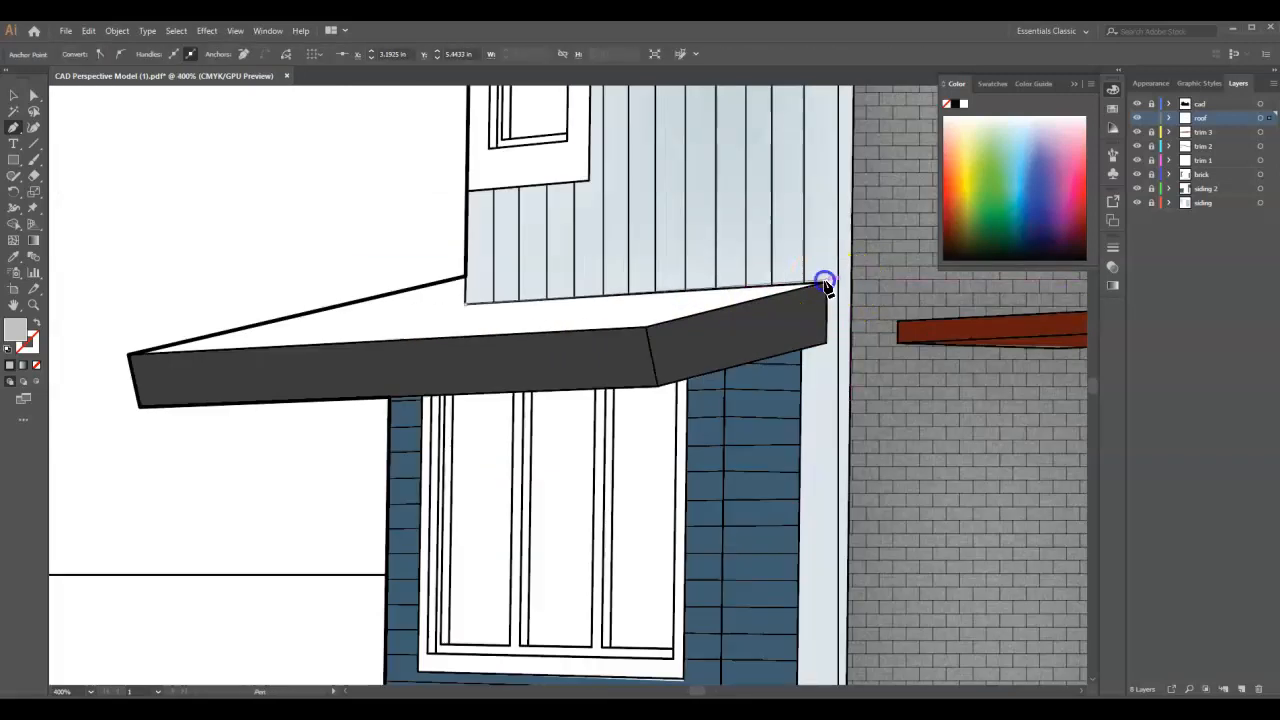
pyautogui.click(647, 328)
pyautogui.click(127, 362)
pyautogui.click(466, 283)
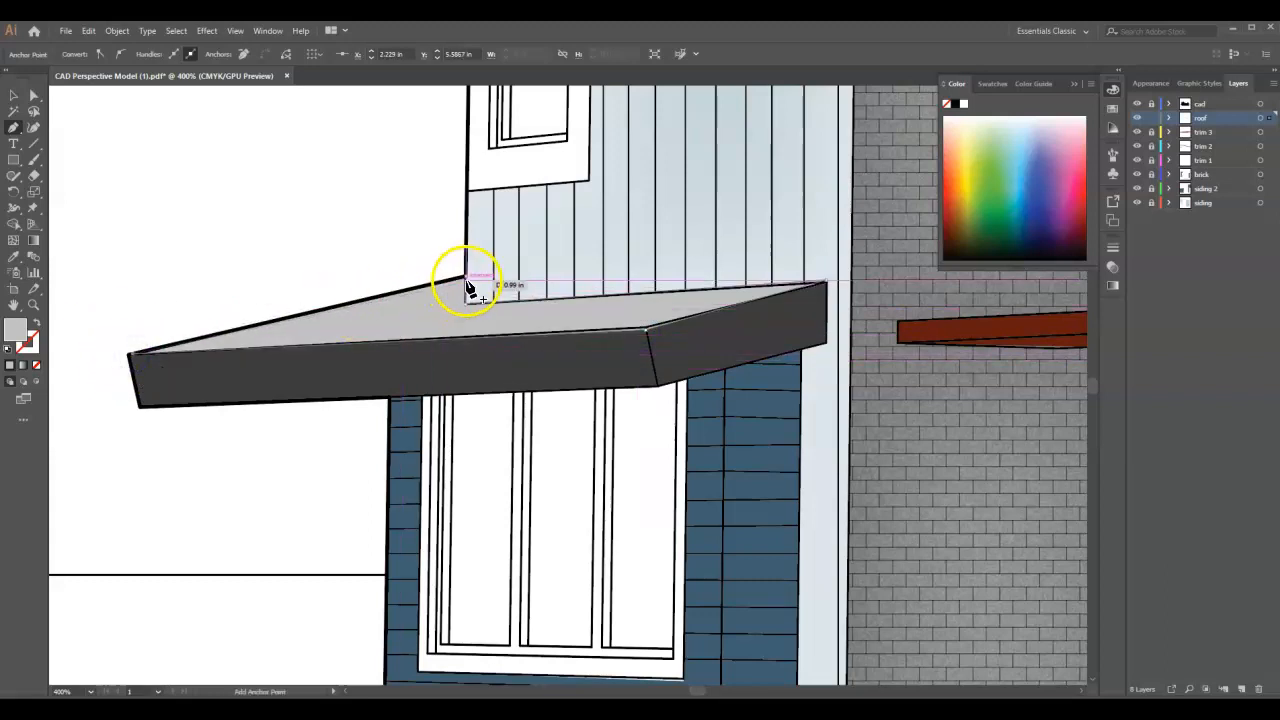
pyautogui.scroll(-6, 466, 283)
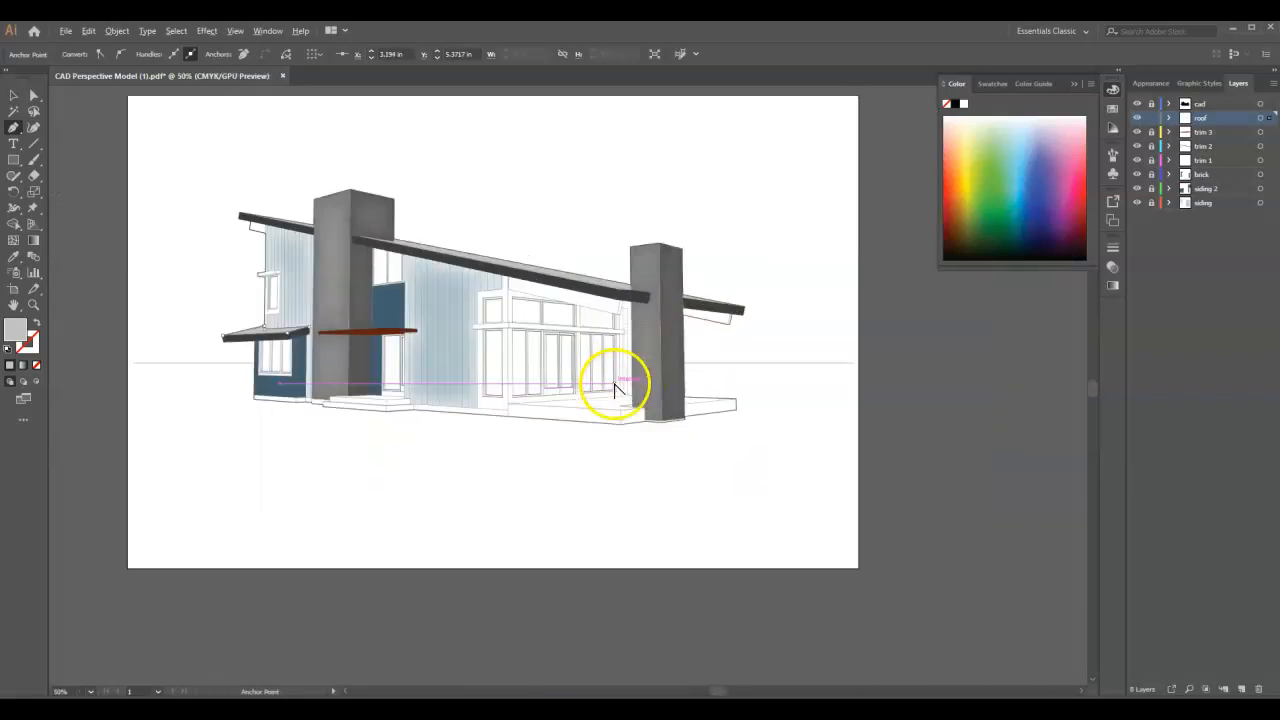
pyautogui.click(13, 95)
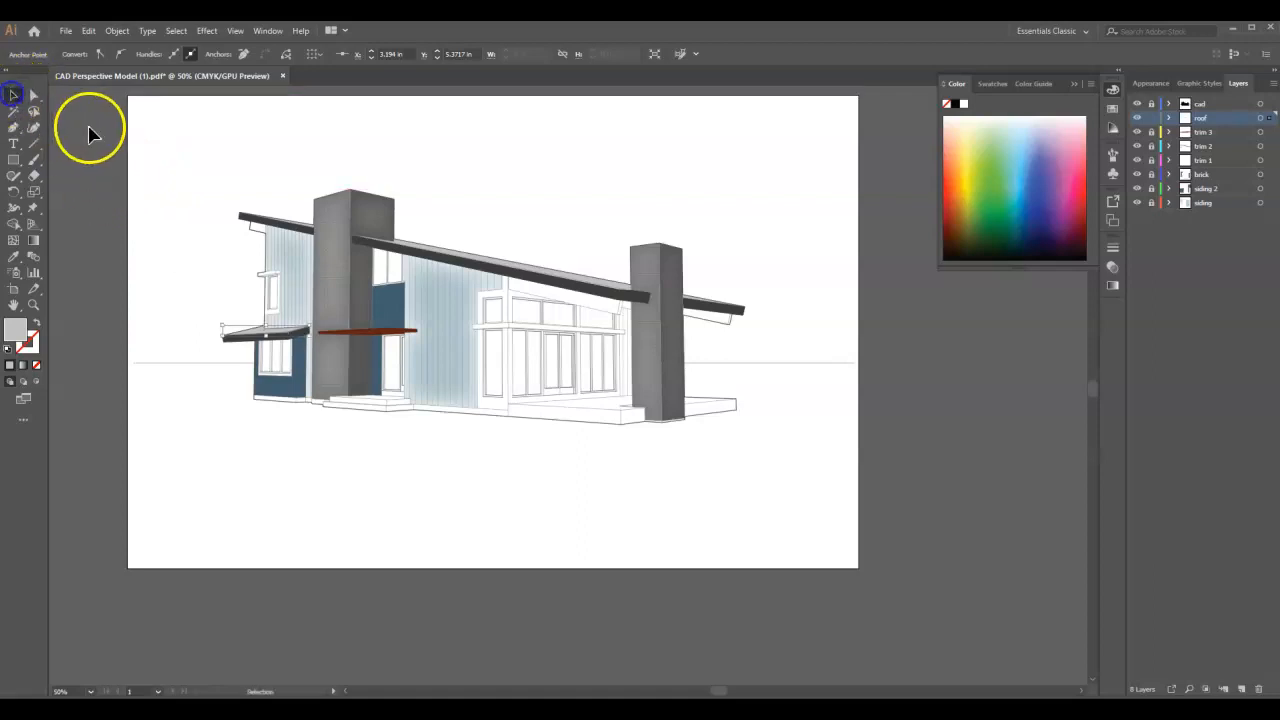
pyautogui.click(161, 145)
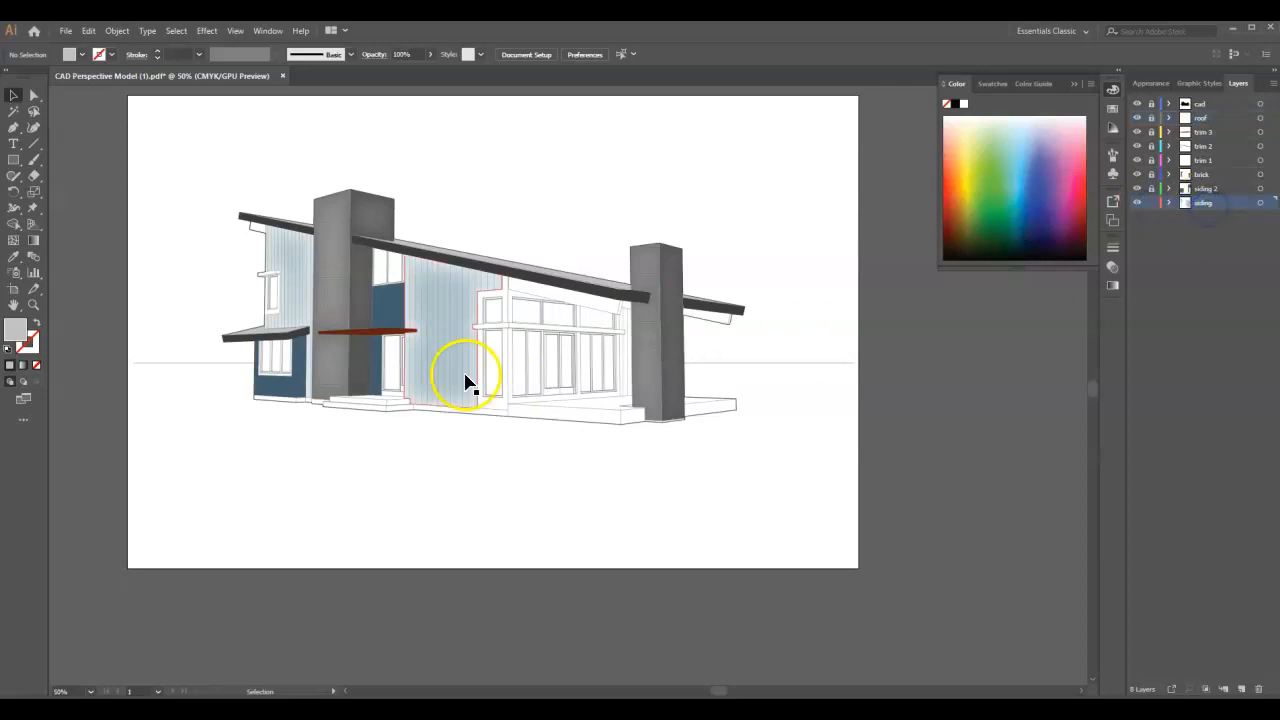
# - Pick up the existing light blue siding fill on the siding layer for drawing with the Pen tool
pyautogui.click(440, 325)
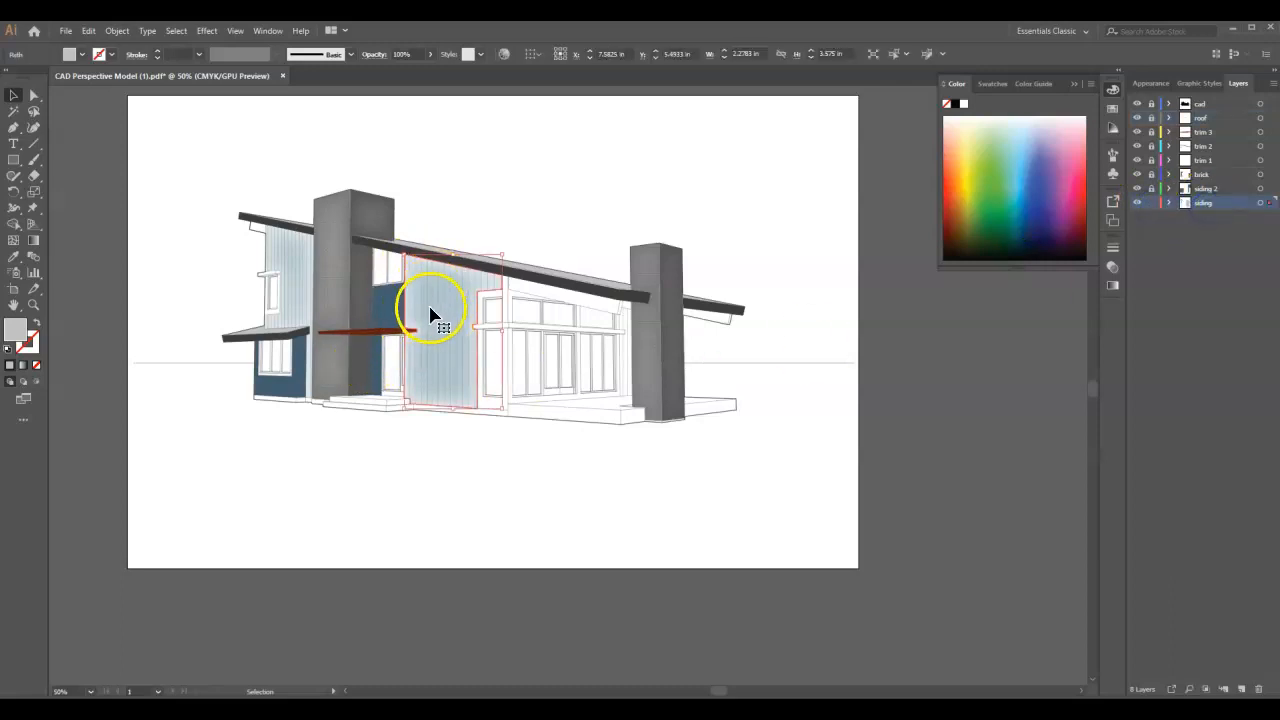
pyautogui.click(456, 205)
pyautogui.click(14, 127)
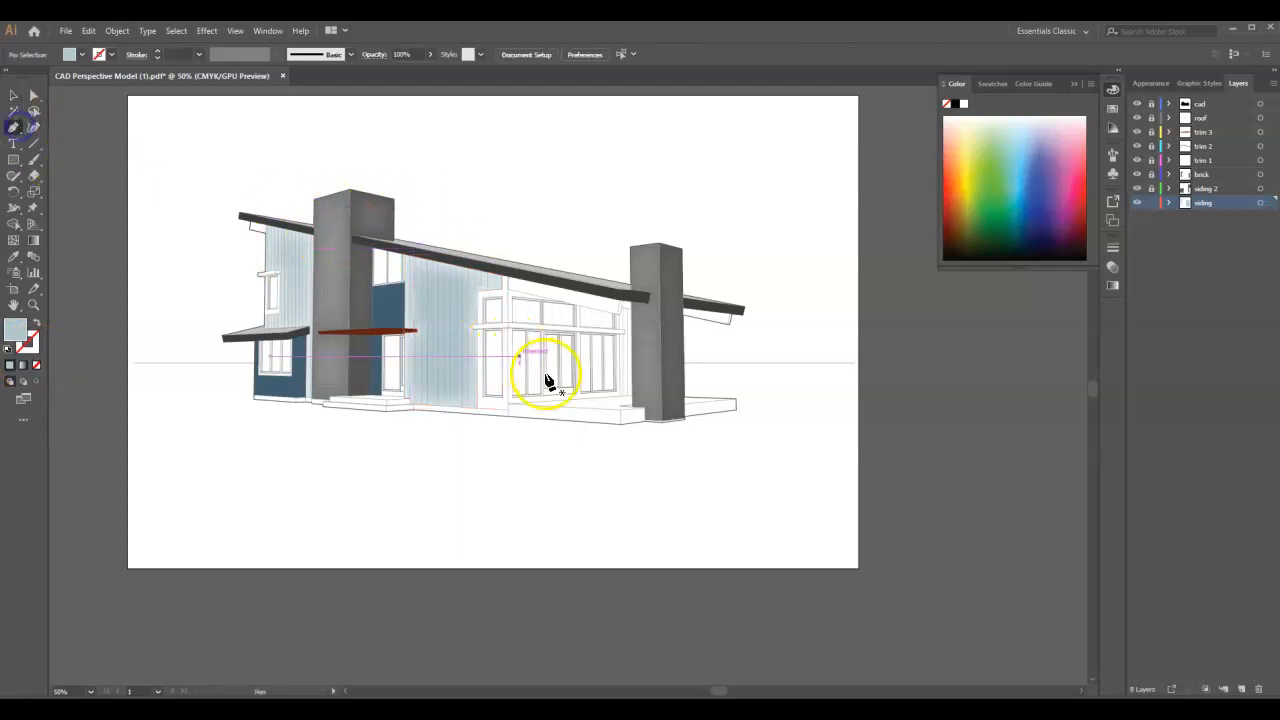
# - Draw a closed Pen tool shape over the siding strip beside the right chimney, following the trim band's end, and lock the siding layer
pyautogui.scroll(4, 686, 329)
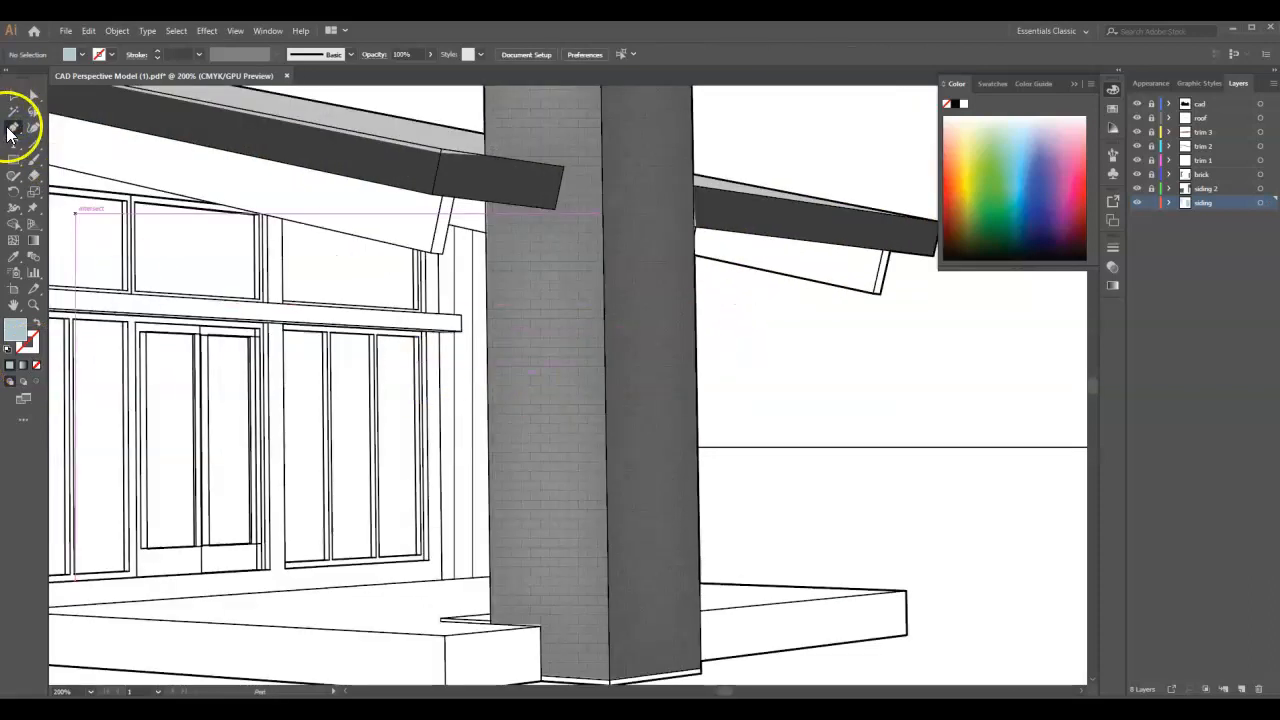
pyautogui.click(450, 226)
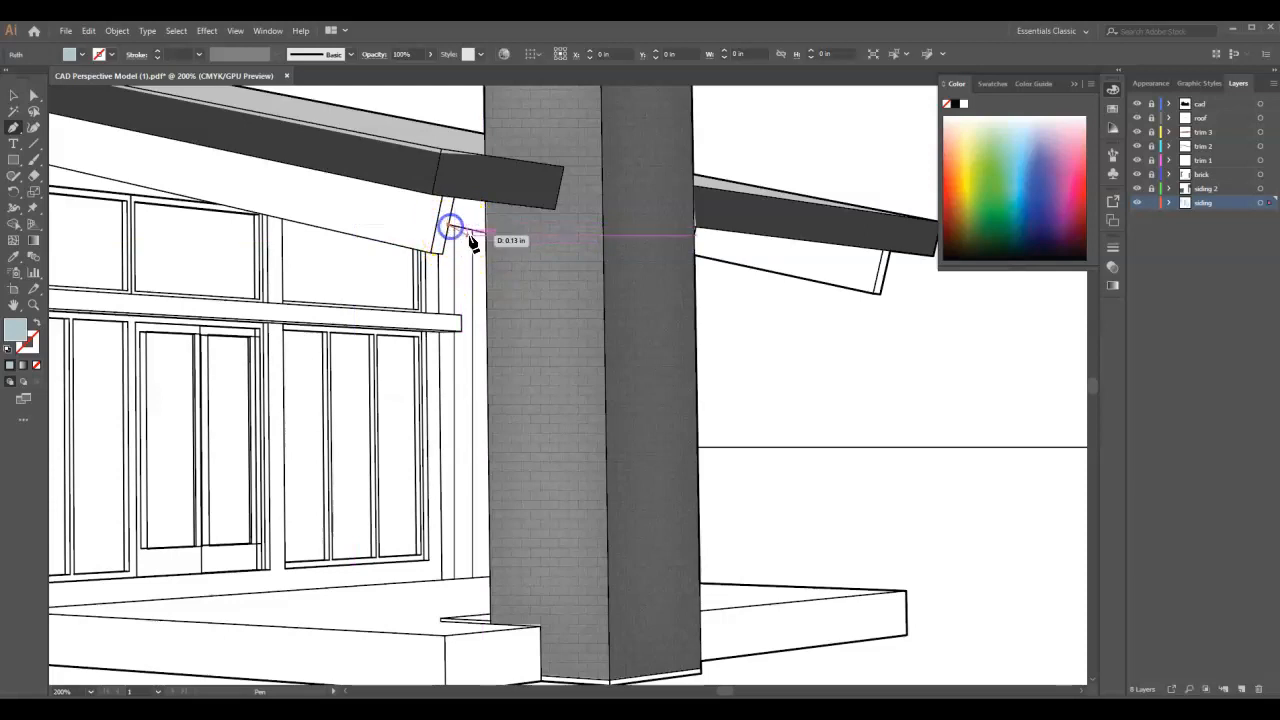
pyautogui.click(487, 234)
pyautogui.click(488, 581)
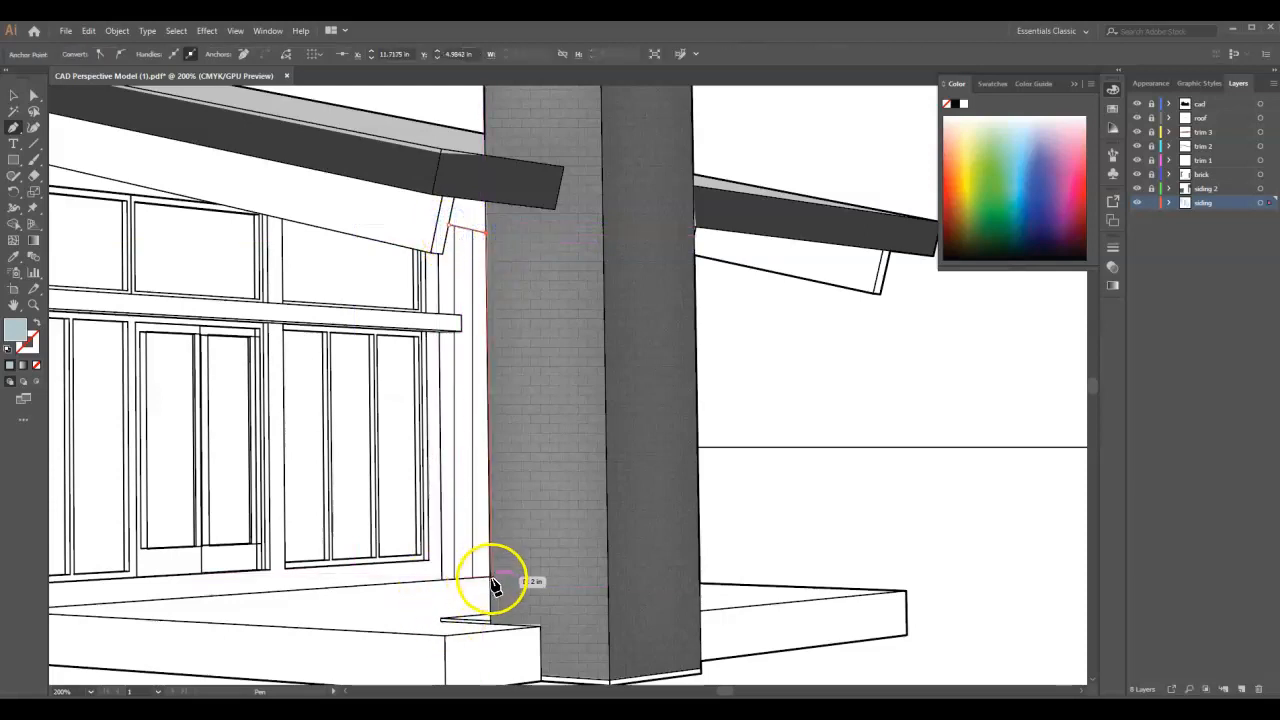
pyautogui.click(443, 579)
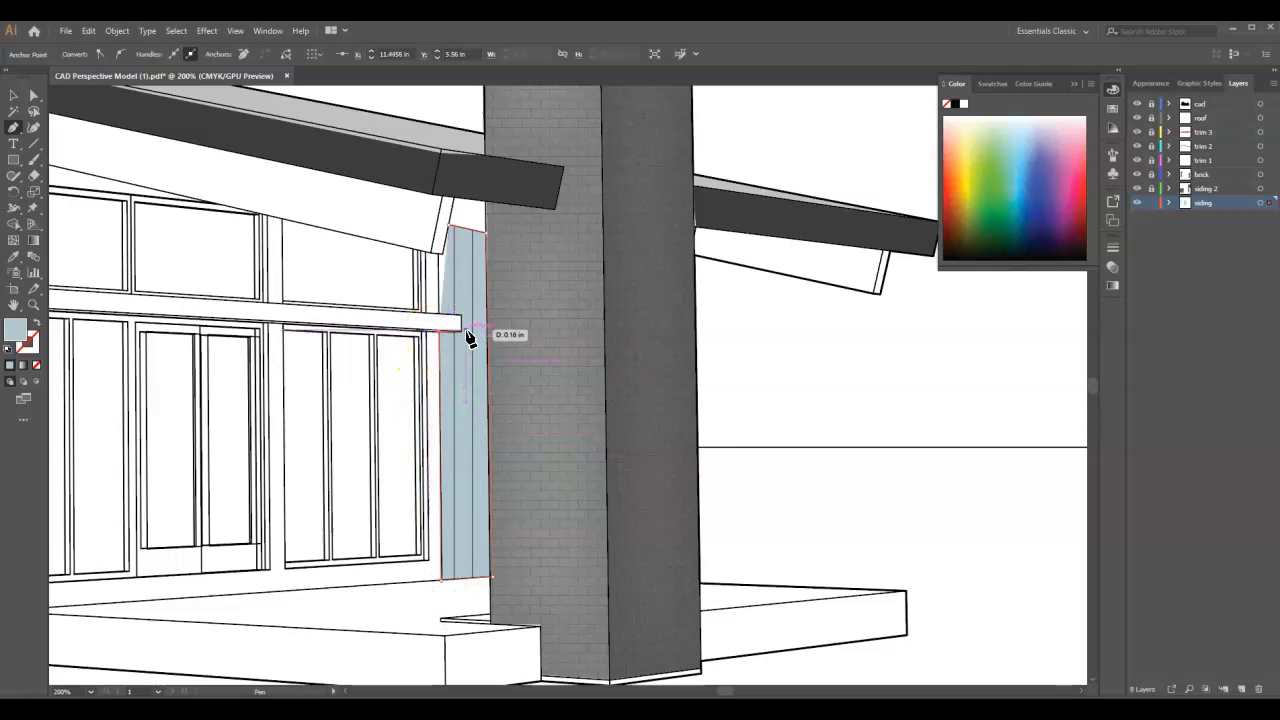
pyautogui.moveTo(463, 334); pyautogui.dragTo(436, 320)
pyautogui.click(440, 314)
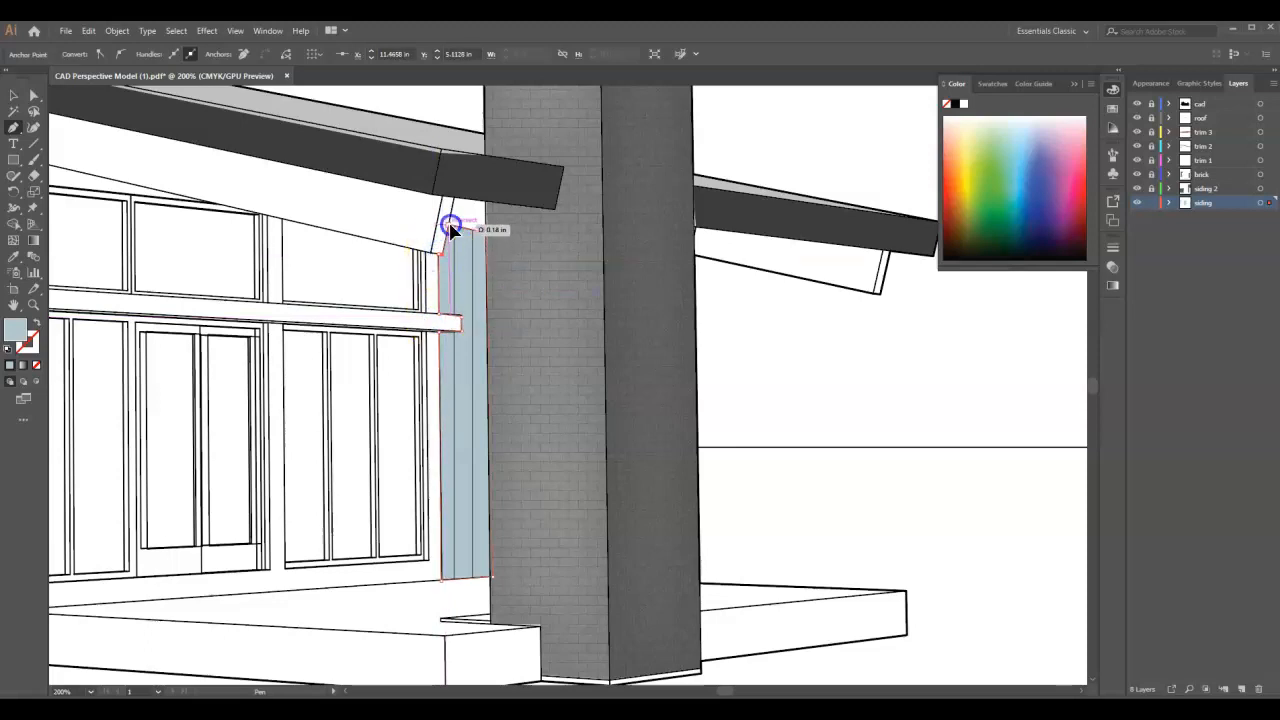
pyautogui.click(1151, 203)
pyautogui.scroll(-4, 824, 473)
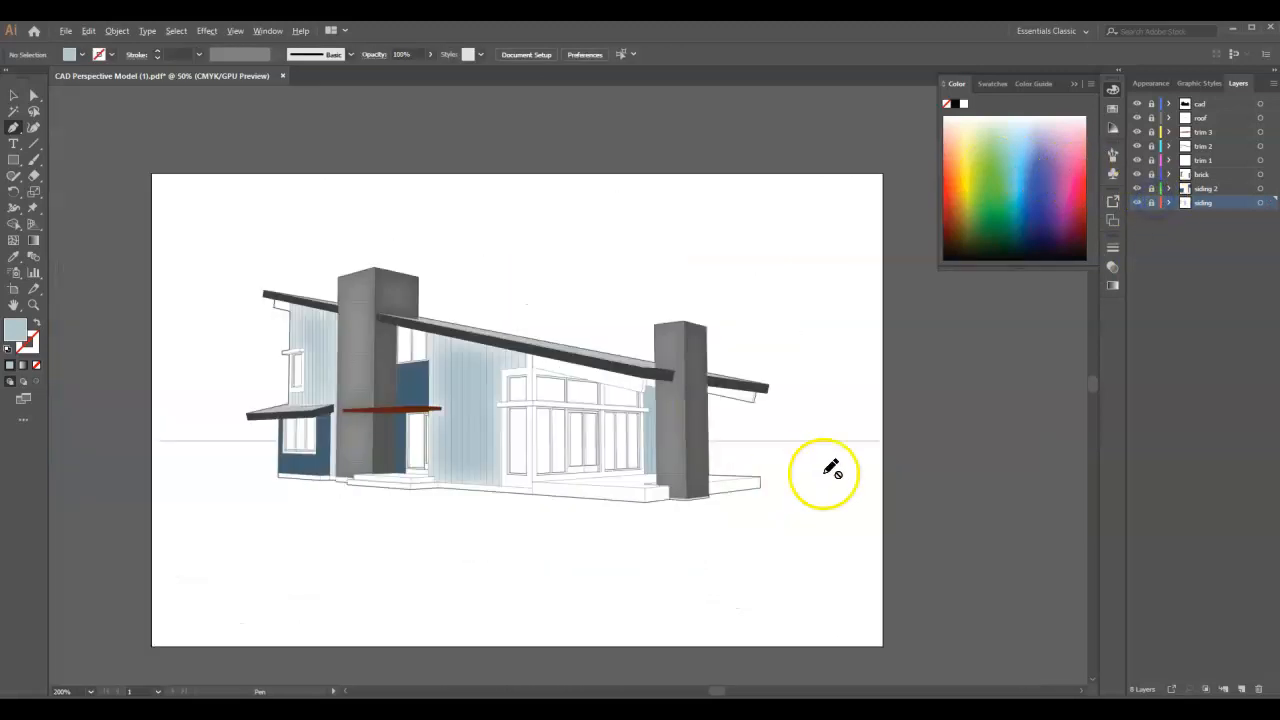
pyautogui.scroll(1, 300, 404)
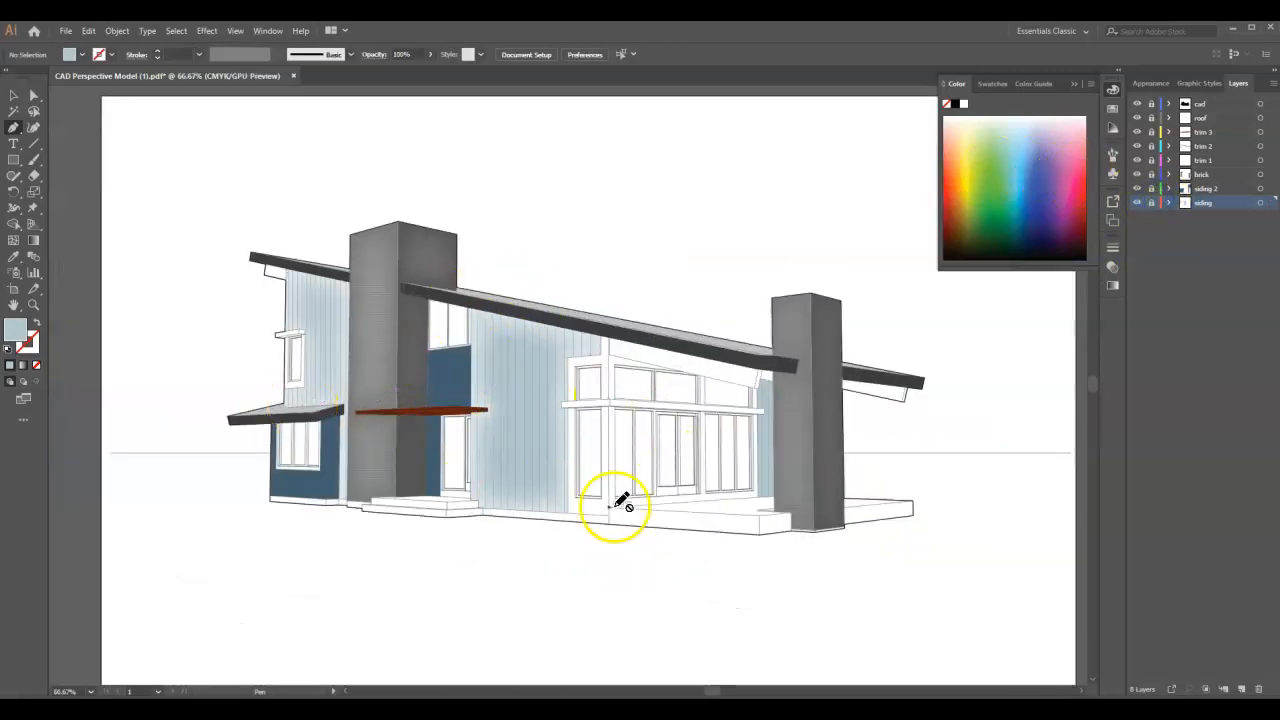